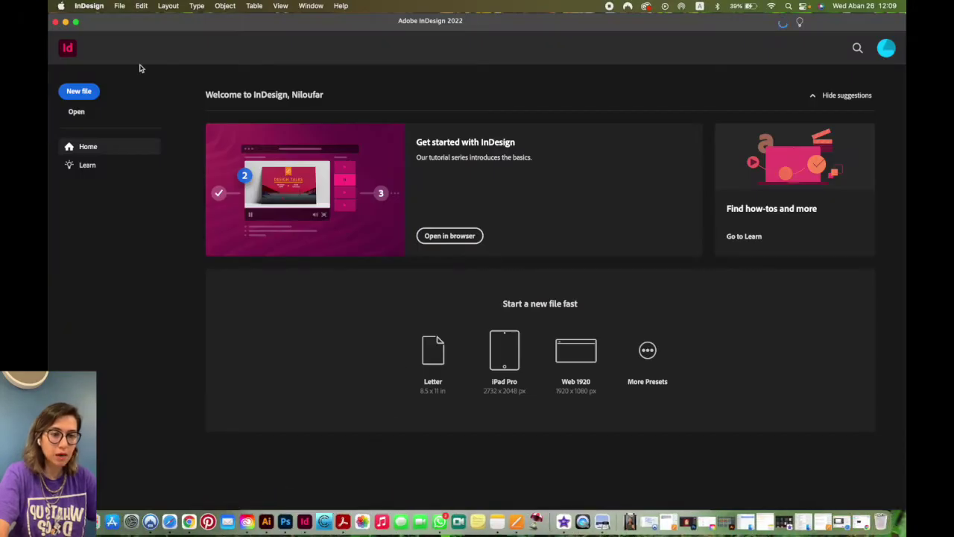
Step: Start a new file and open the Hand Drawn Floral Brochure Layout from the print templates
left_click(79, 91)
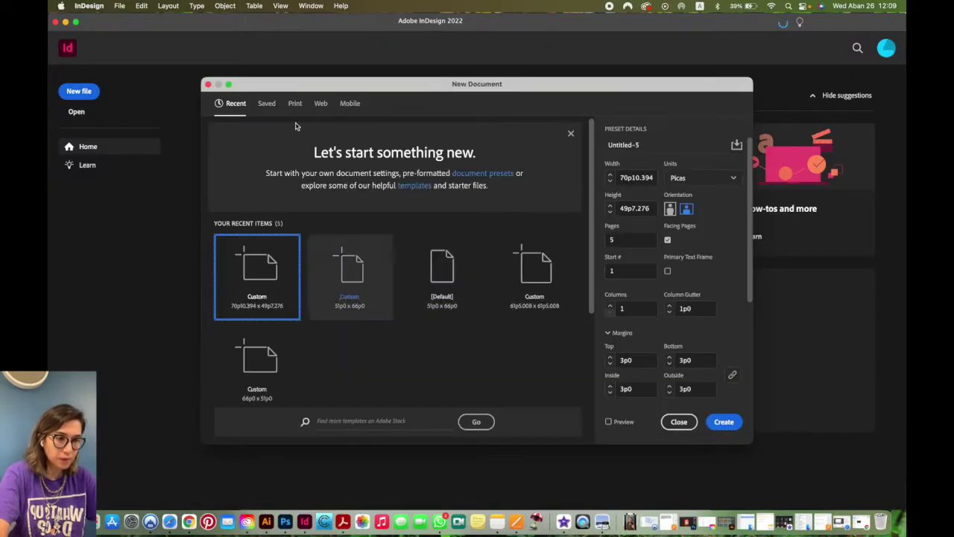
left_click(295, 104)
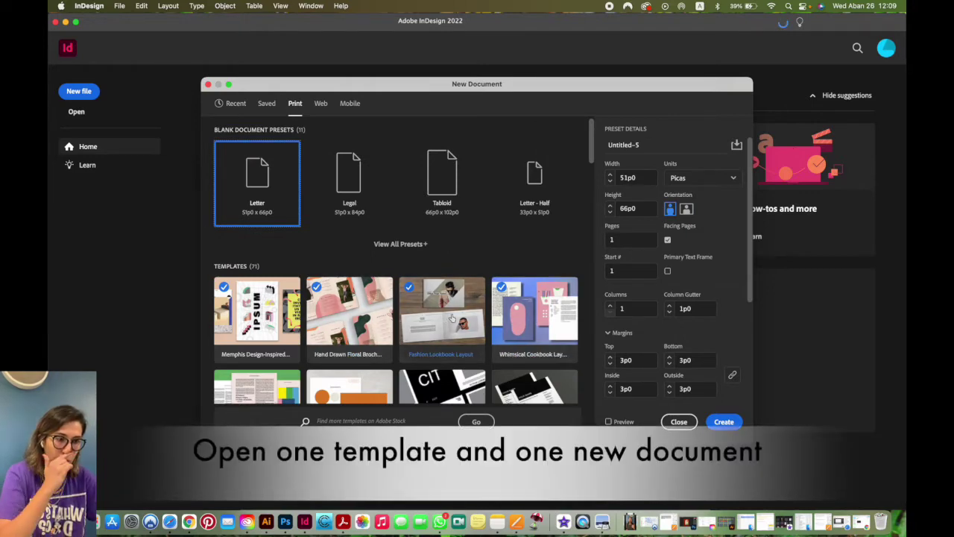
scroll(452, 318, "down", 3)
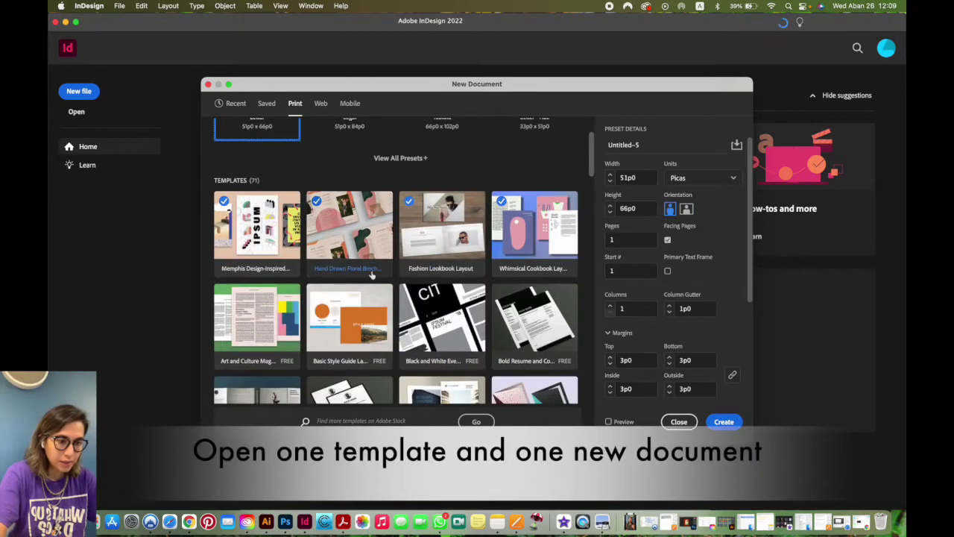
left_click(279, 247)
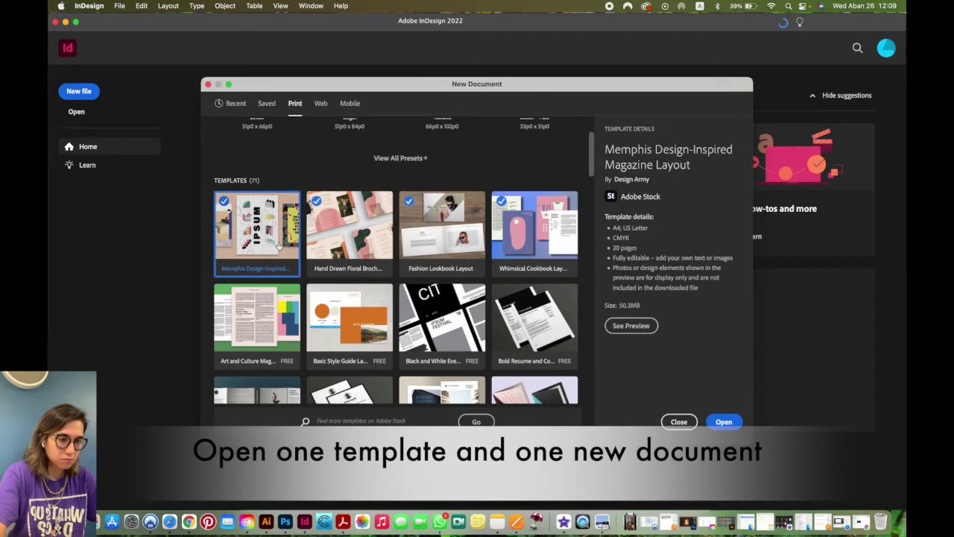
left_click(349, 228)
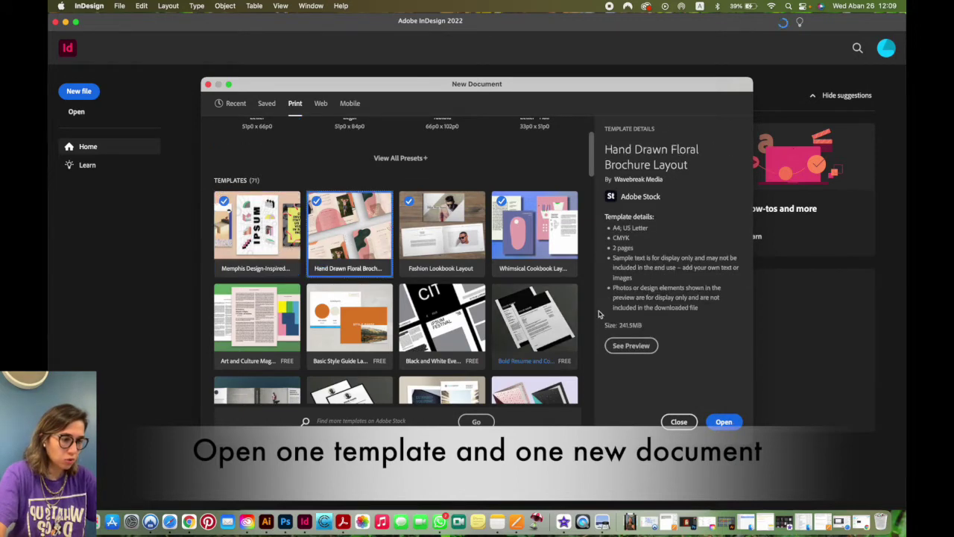
left_click(722, 423)
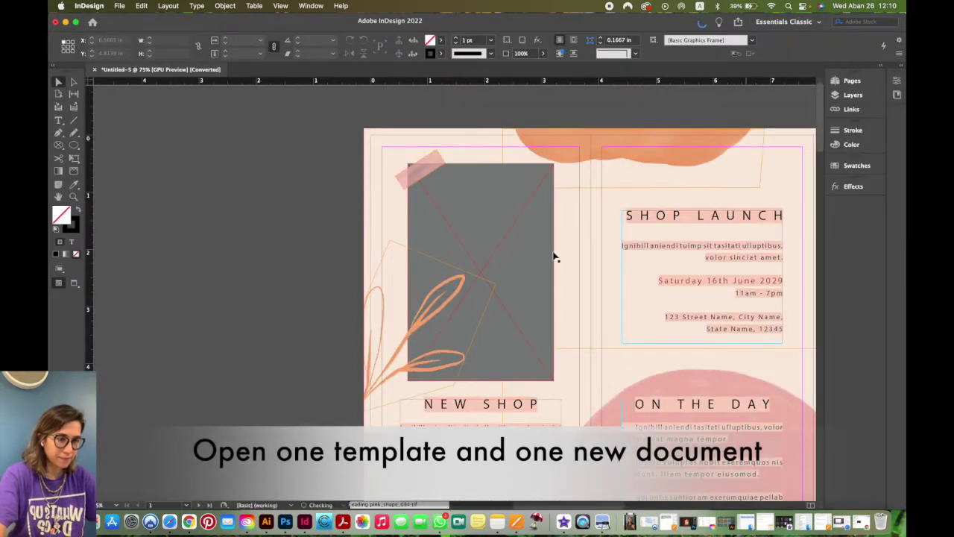
Step: Display the brochure's full spreads at reduced zoom together with its page thumbnails
left_click(427, 285)
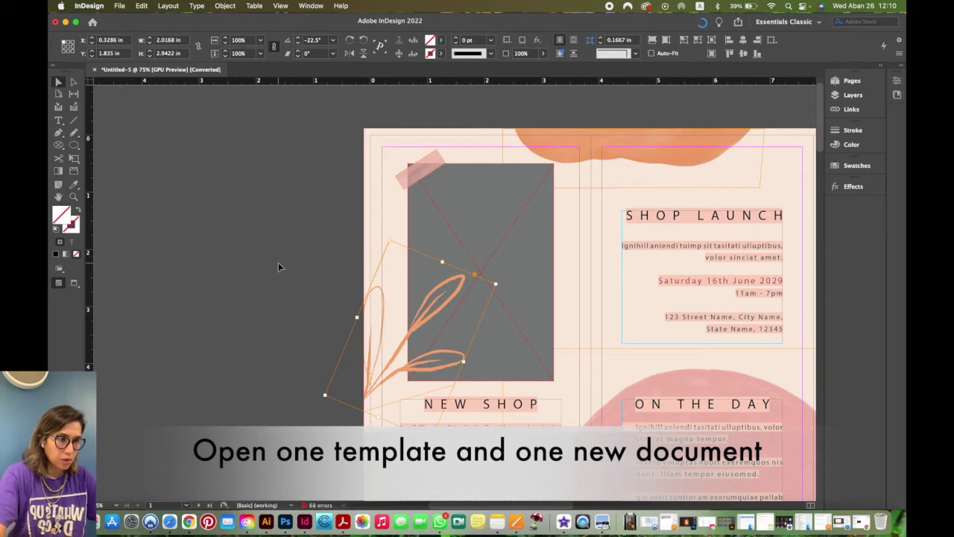
key("super+minus")
key("super+minus")
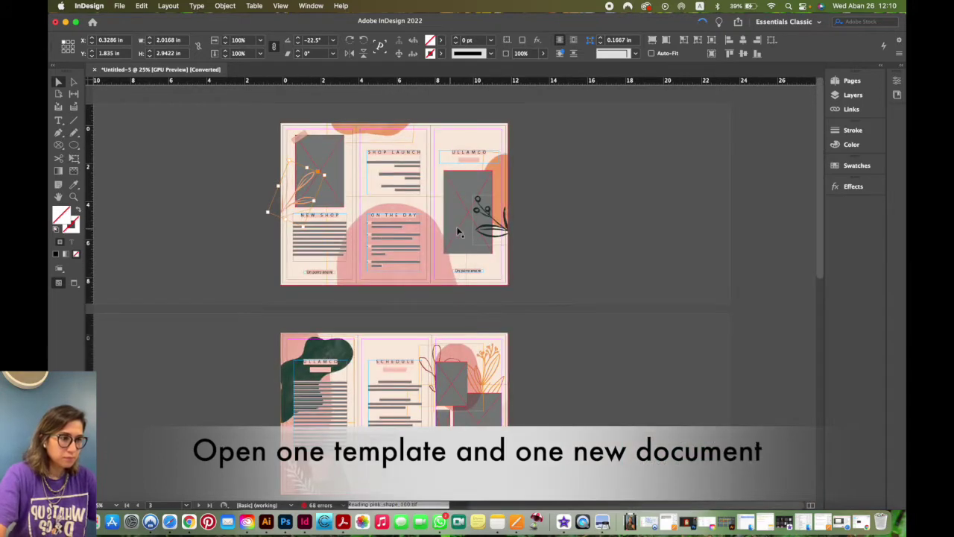
left_click(852, 81)
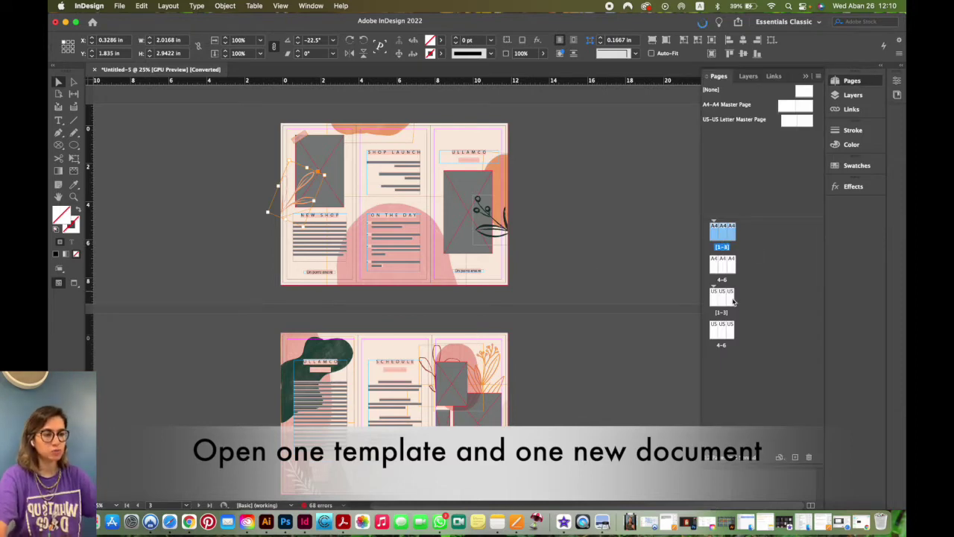
left_click(749, 258)
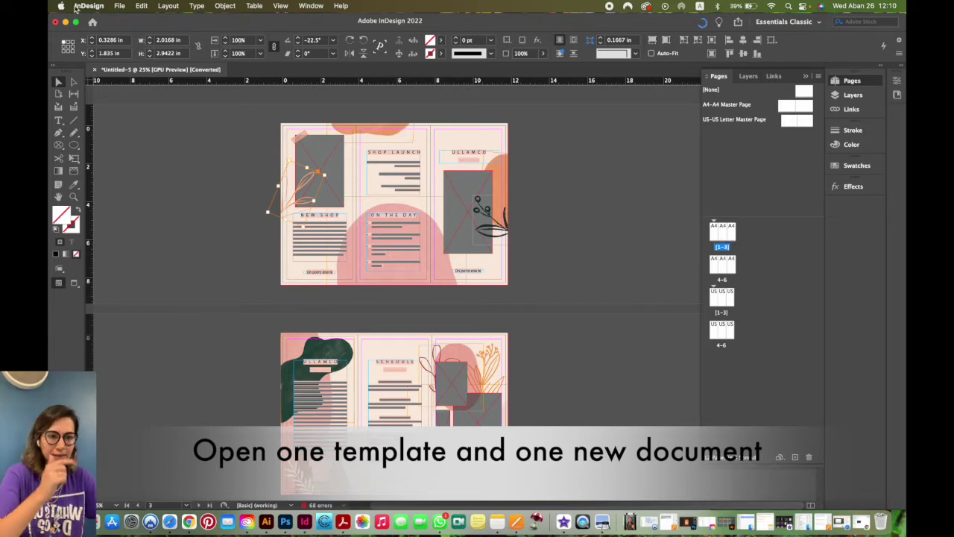
Step: Start setting up another new document with its units in centimeters
left_click(123, 8)
mouse_move(125, 21)
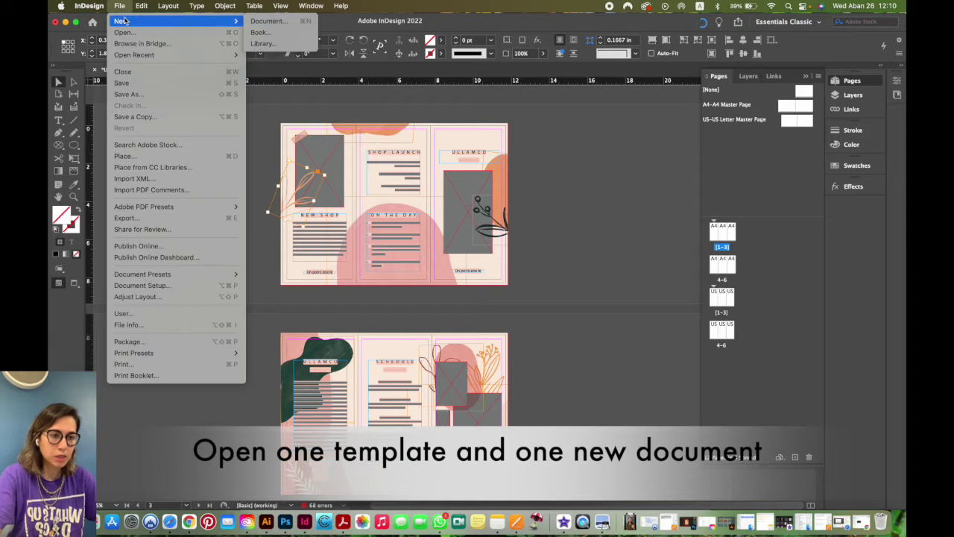
left_click(268, 21)
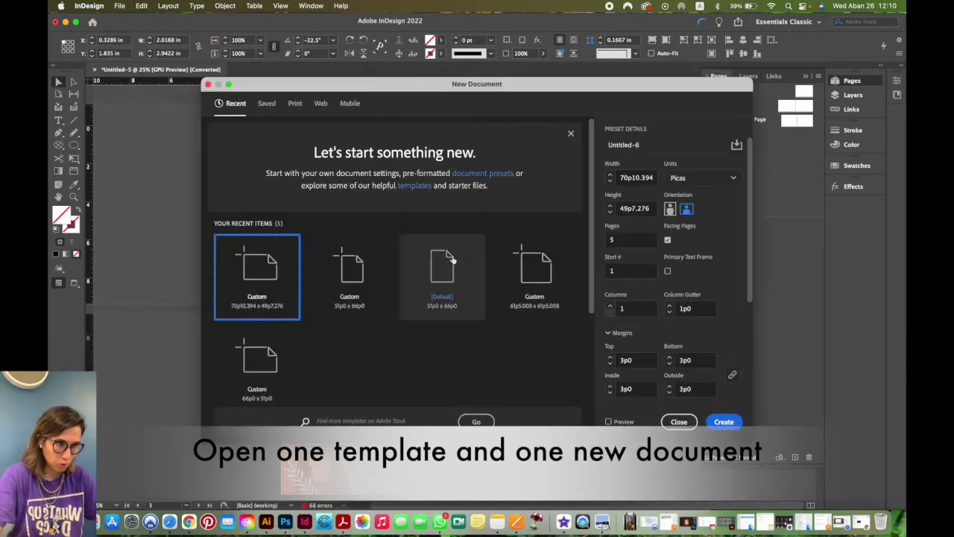
left_click(693, 181)
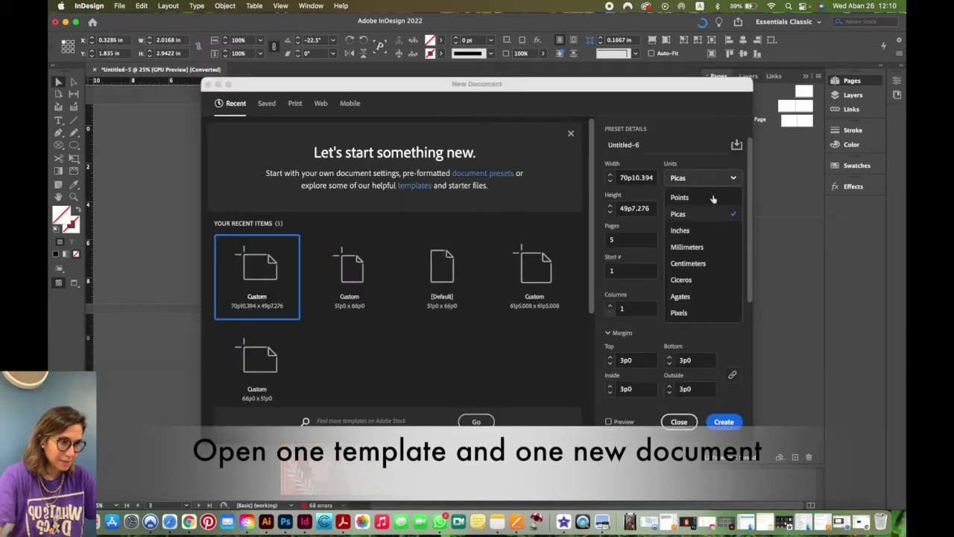
left_click(690, 263)
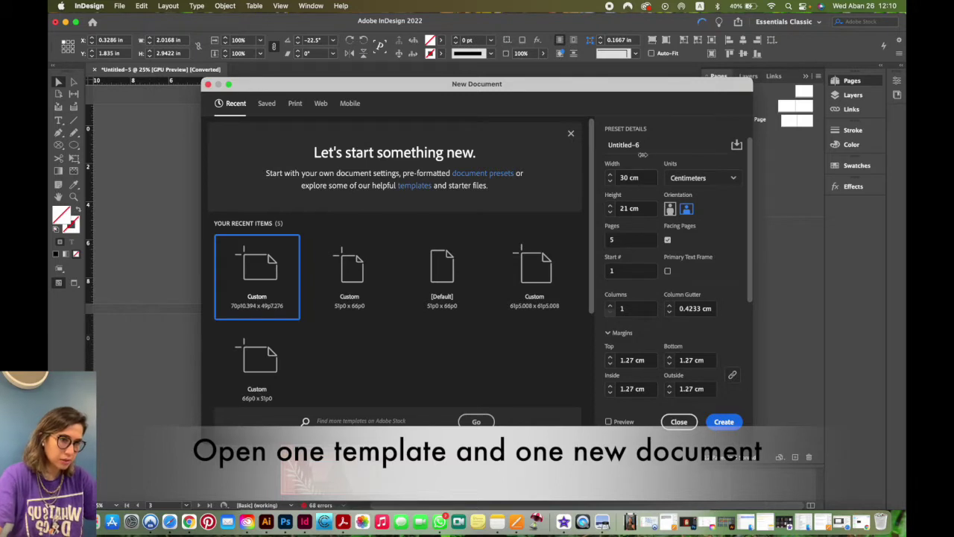
Step: Name the new document "Indesign basic 02", give it 6 pages and create it
left_click(661, 144)
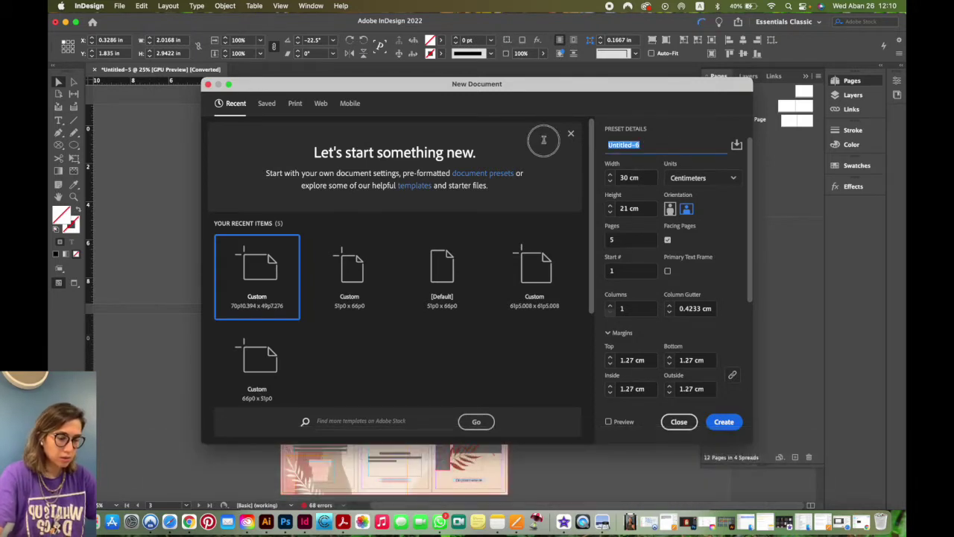
type("Indesign basic 02")
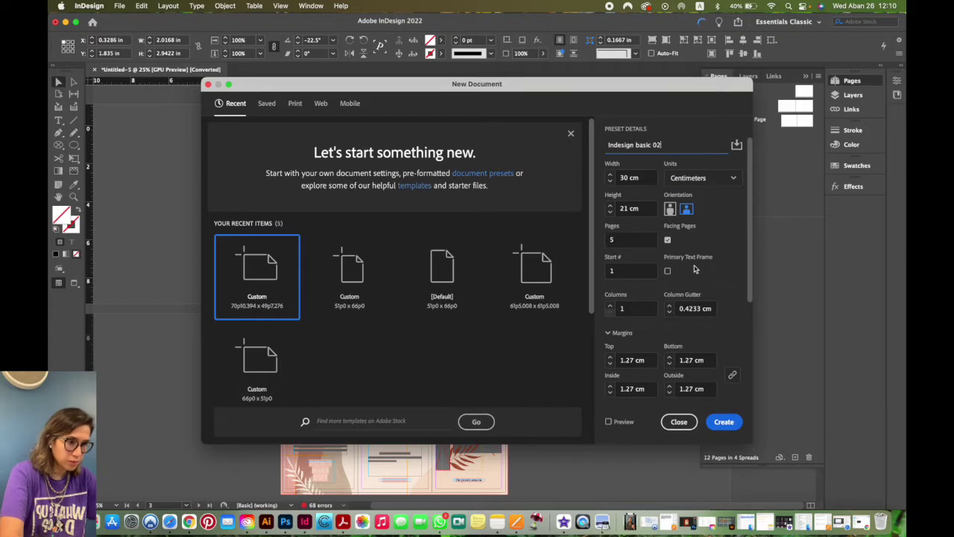
double_click(624, 236)
type("6")
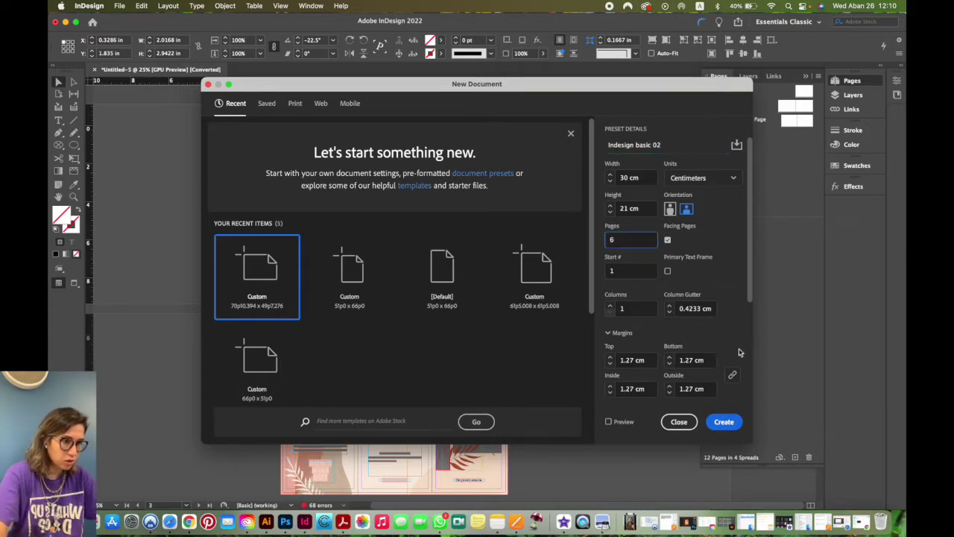
left_click(724, 422)
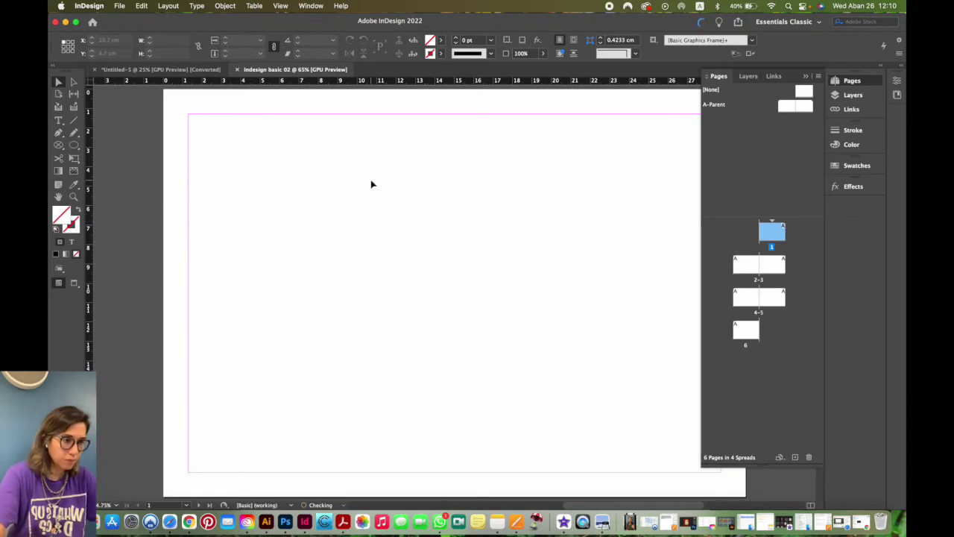
key("super+minus")
key("super+minus")
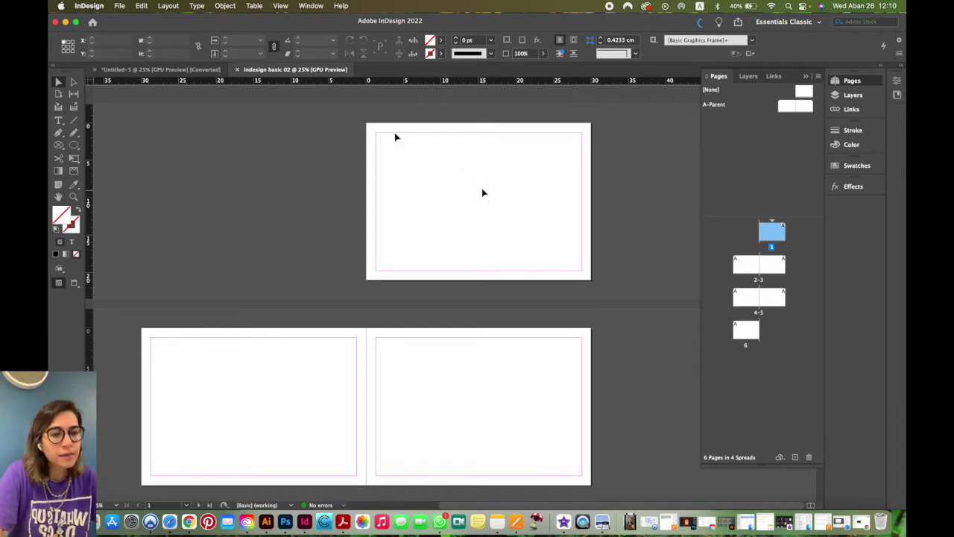
Step: Switch back to the brochure document and look over its A4 and US Letter spreads
key("super+grave")
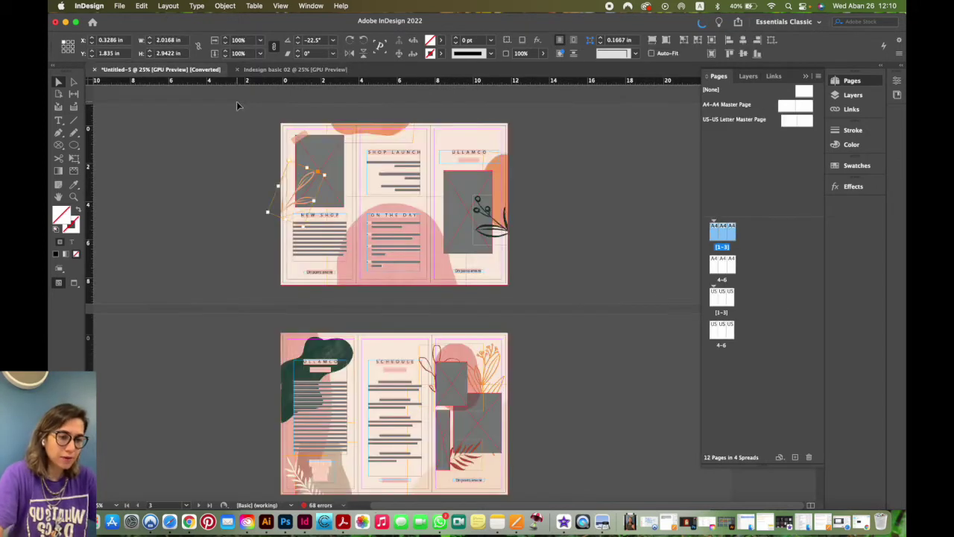
scroll(550, 258, "down", 10)
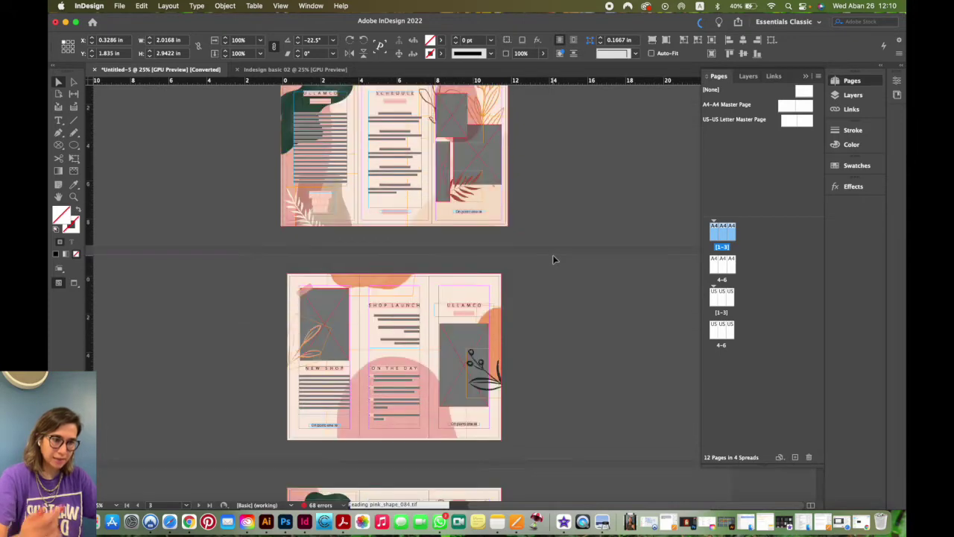
scroll(552, 260, "up", 3)
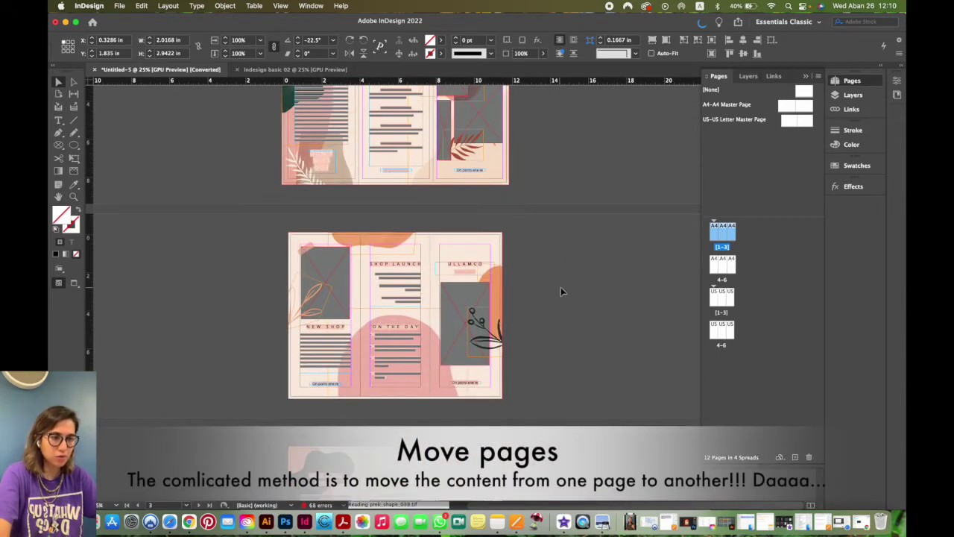
scroll(561, 287, "up", 2)
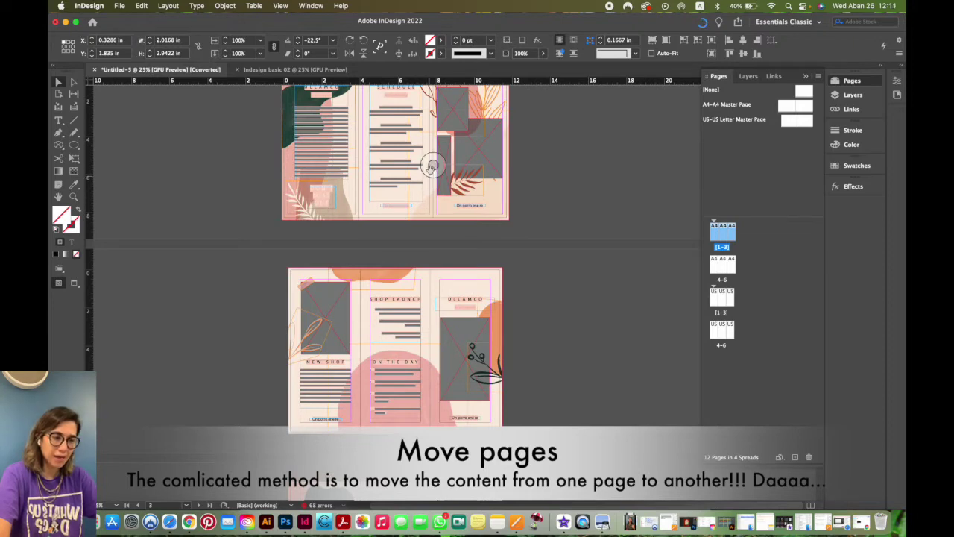
scroll(516, 291, "up", 1)
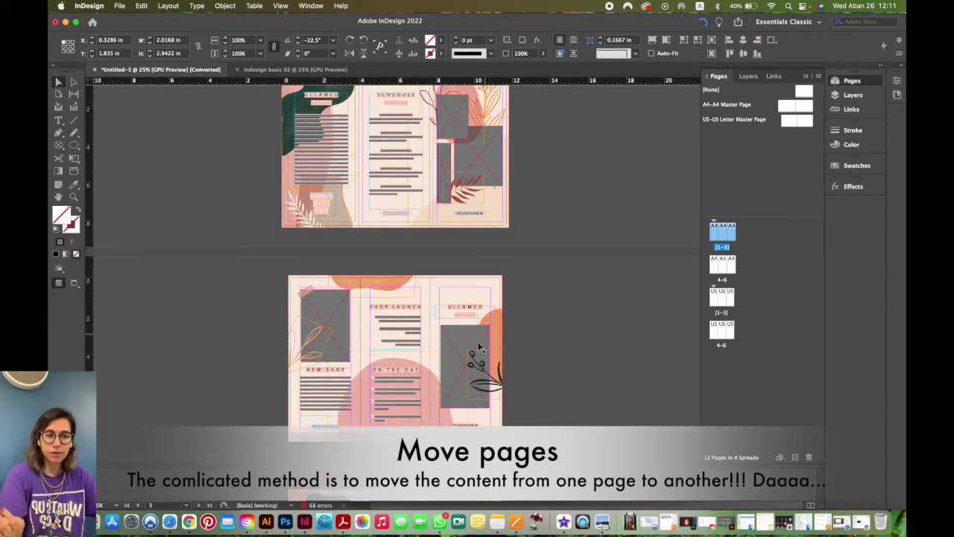
Step: Move all content of the US Letter 1–3 spread onto the empty pasteboard beside it
left_click(443, 337)
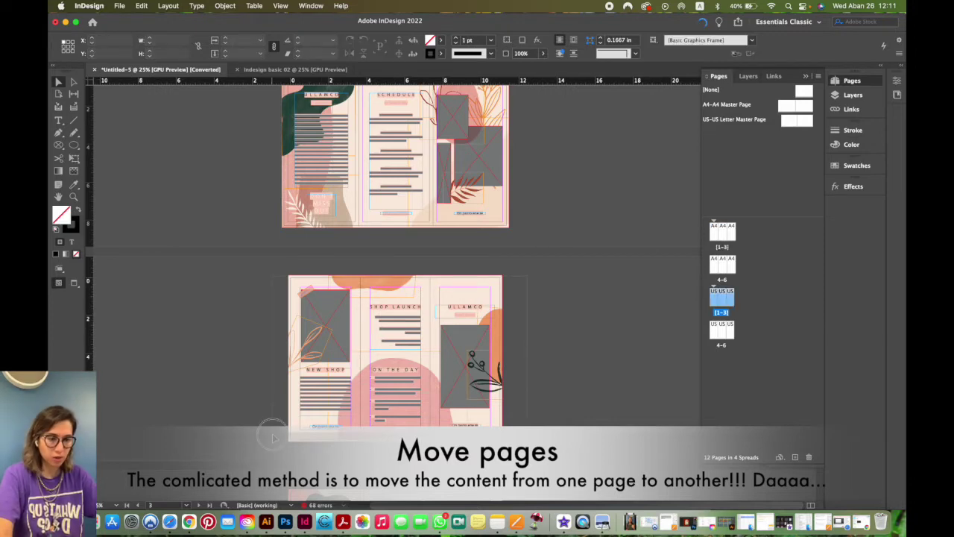
key("super+a")
left_click_drag(478, 373, 597, 379)
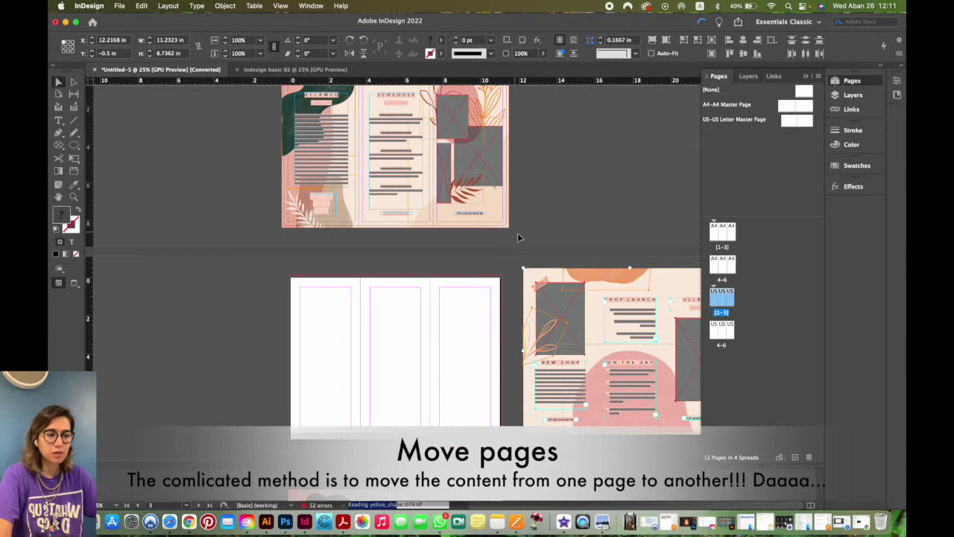
Step: Try to move all content of the A4 4–6 spread onto the emptied US Letter 1–3 spread
left_click(274, 167)
scroll(273, 167, "up", 3)
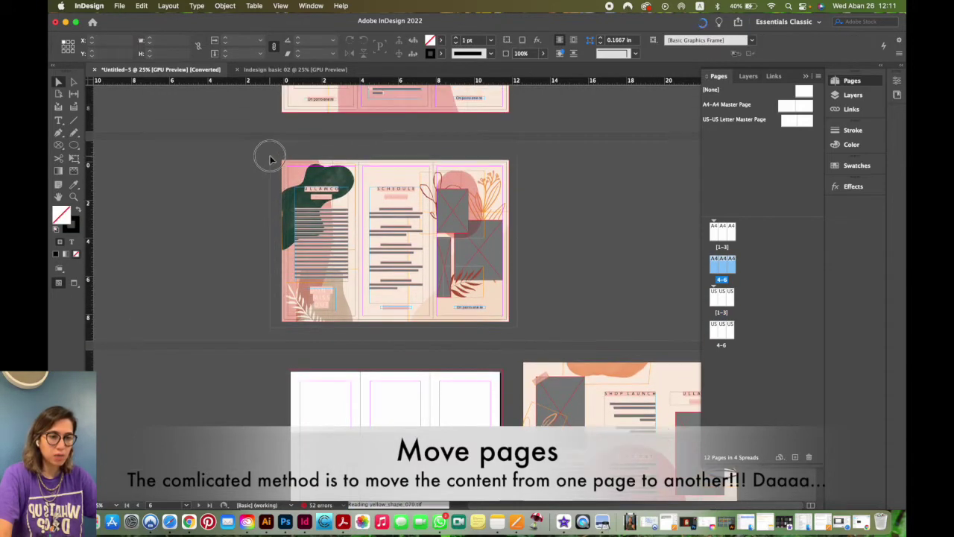
key("super+a")
left_click_drag(359, 225, 170, 447)
scroll(365, 299, "down", 2)
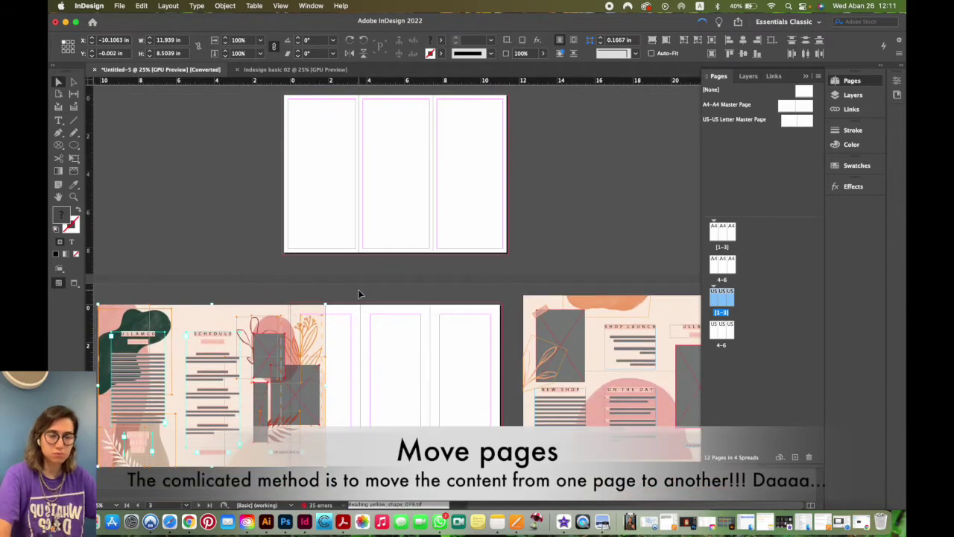
left_click_drag(280, 360, 456, 361)
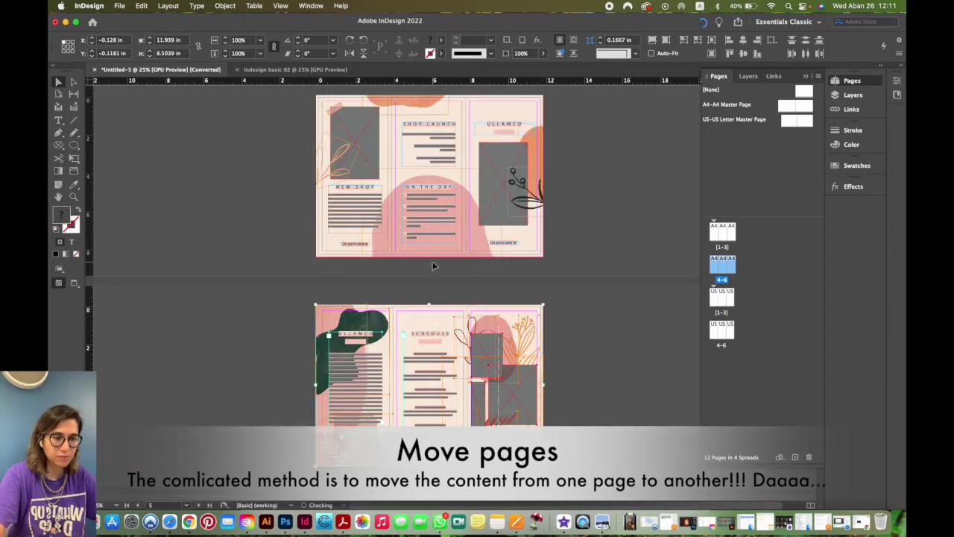
Step: Undo the moves of the spread content between the A4 and US Letter pages
left_click(576, 288)
scroll(561, 291, "down", 3)
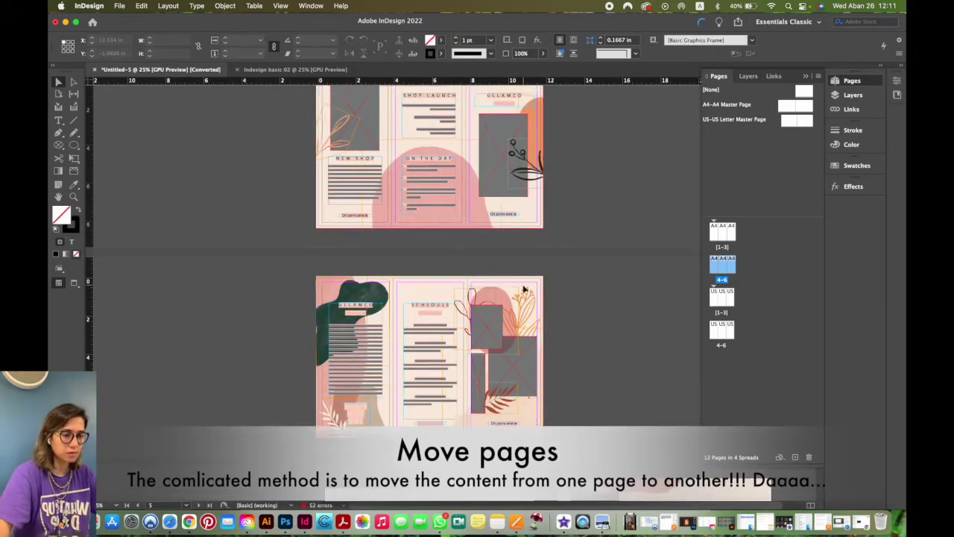
key("super+z")
key("super+z")
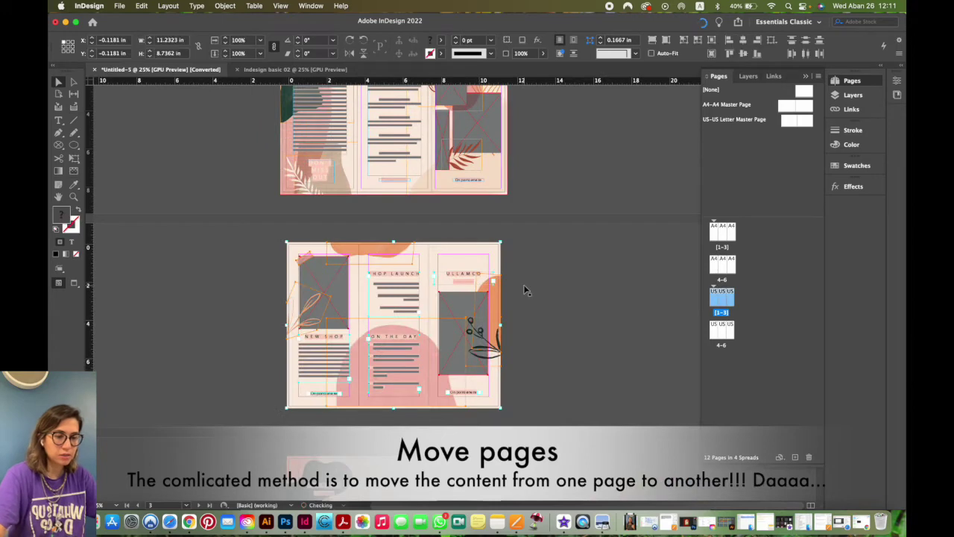
Step: Bring up the A4 4–6 spread from the page list and view it at 50% zoom
scroll(516, 296, "up", 1)
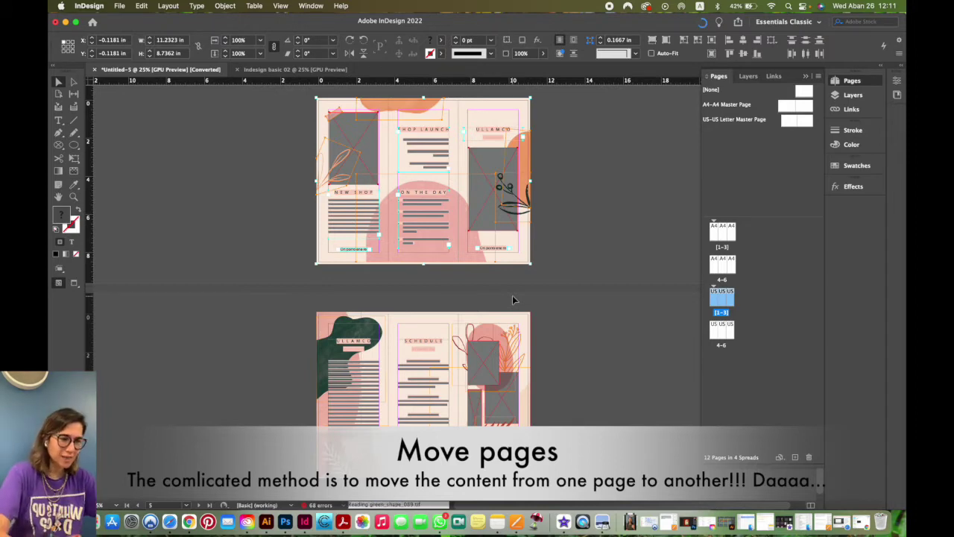
scroll(558, 290, "up", 3)
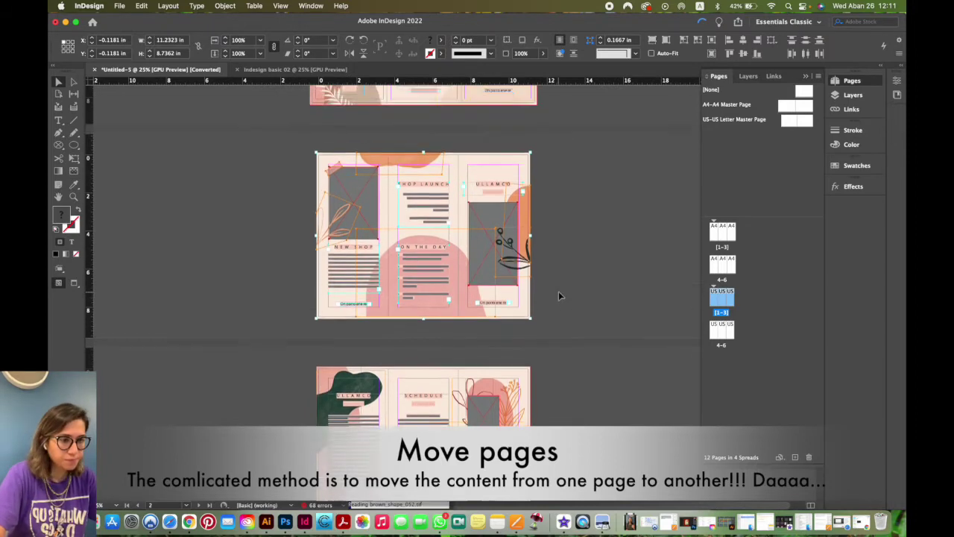
left_click(743, 301)
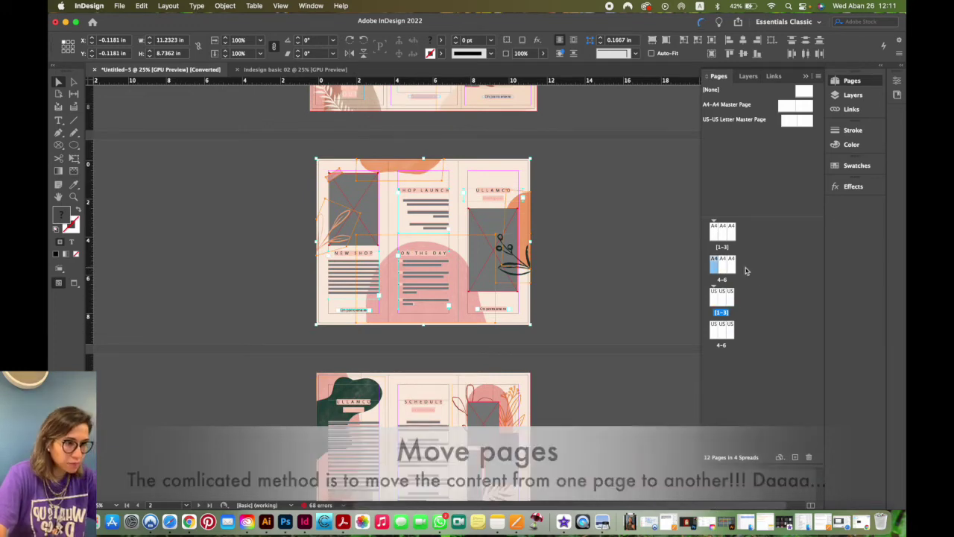
double_click(727, 267)
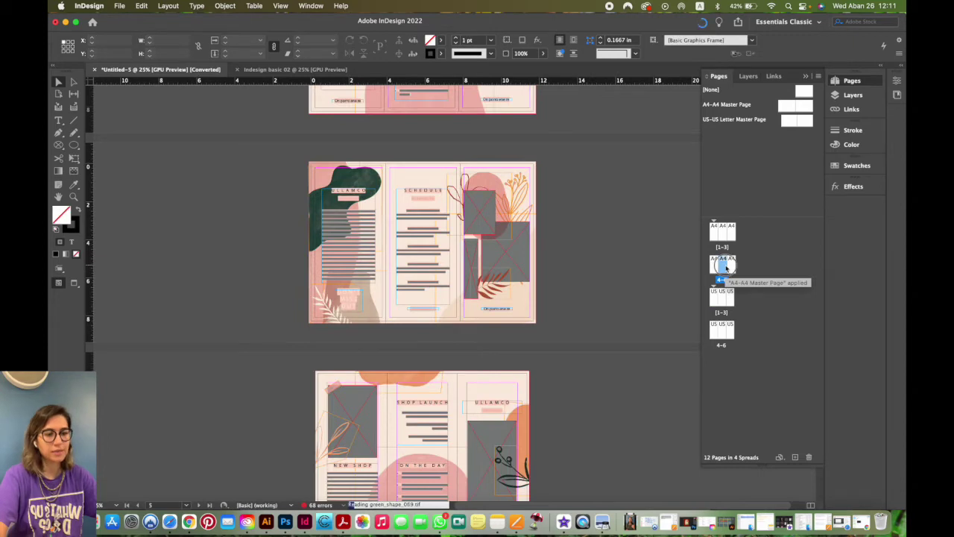
key("cmd+0")
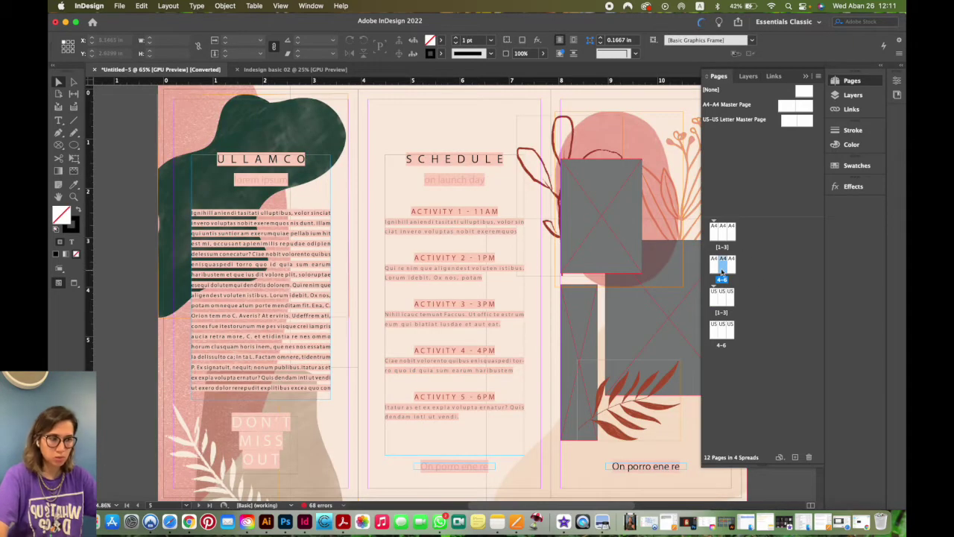
key("cmd+minus")
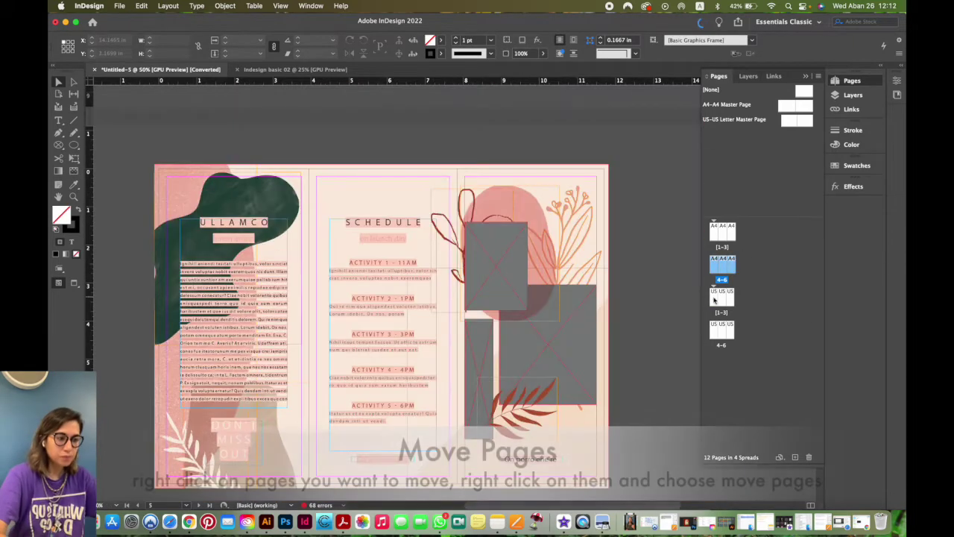
Step: Move the US Letter pages 1–3 to after page 3 within the current document
left_click(713, 298)
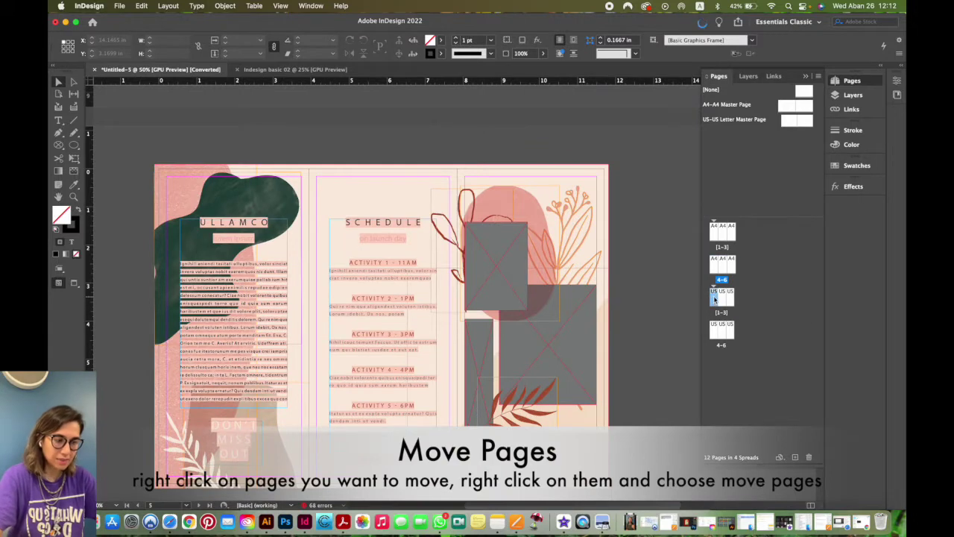
left_click(730, 301, "shift")
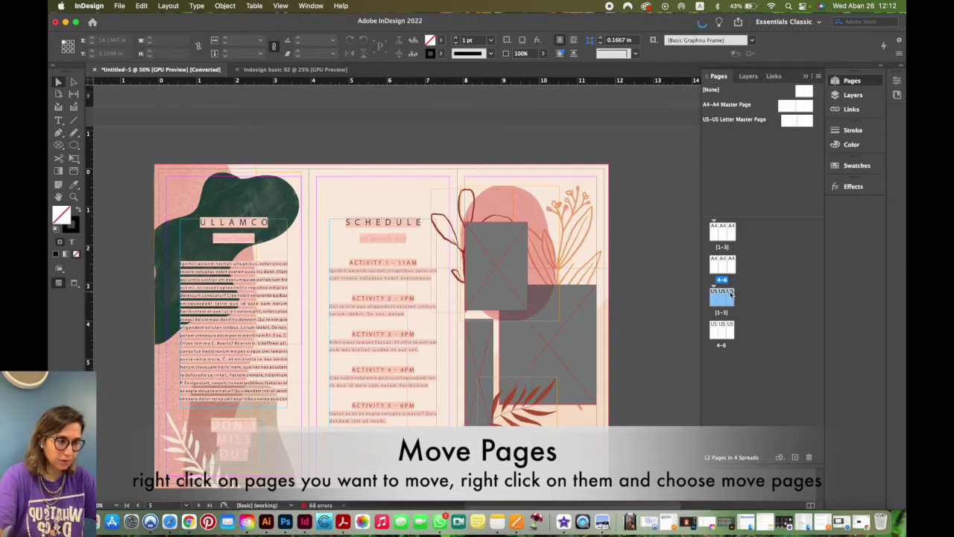
right_click(730, 294)
left_click(752, 316)
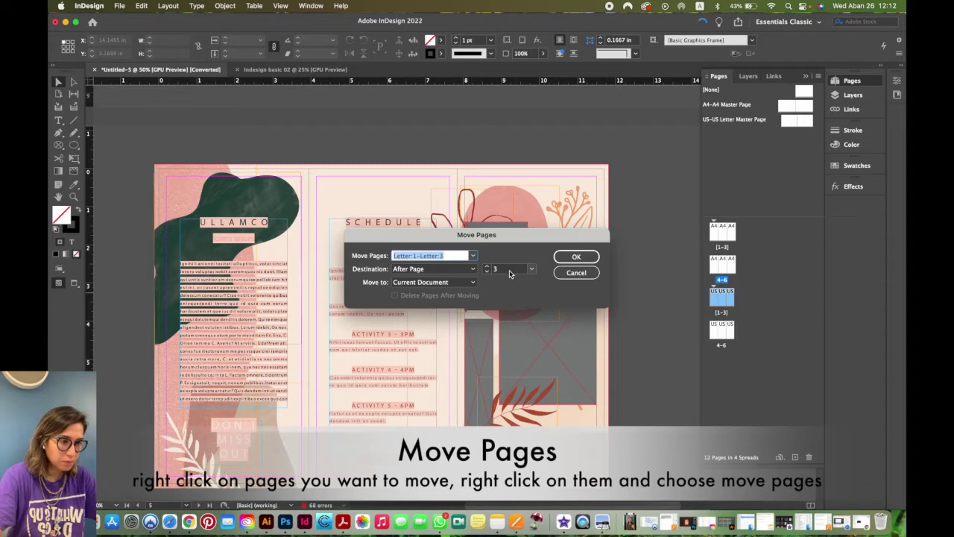
left_click(576, 257)
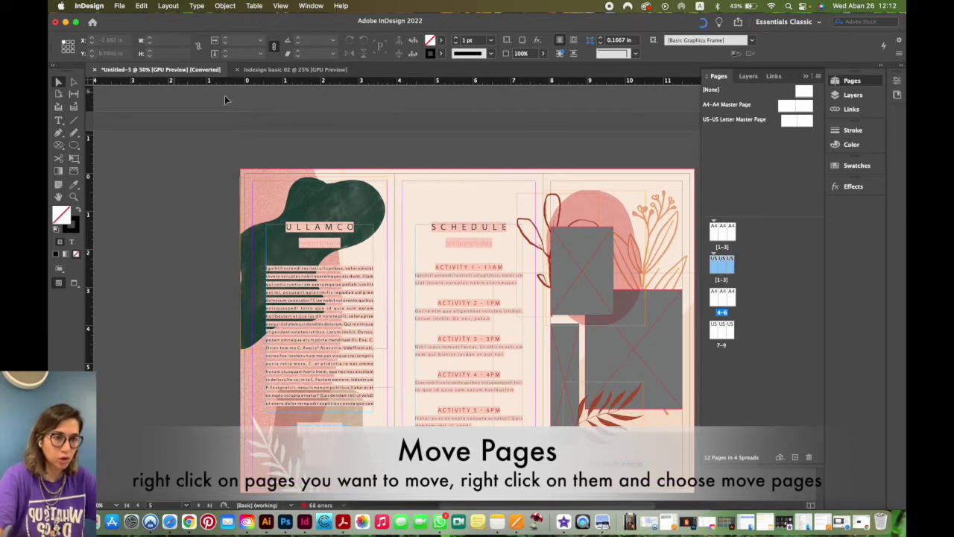
Step: Switch to the Indesign basic 02 document and draw an ellipse filled with the red C=15 M=100 Y=100 swatch on page 1
left_click(295, 69)
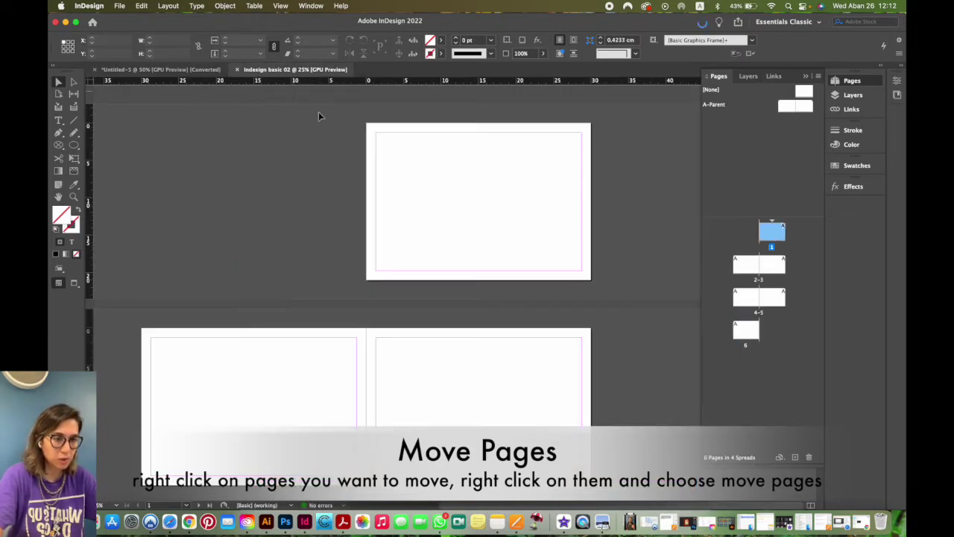
left_click(74, 145)
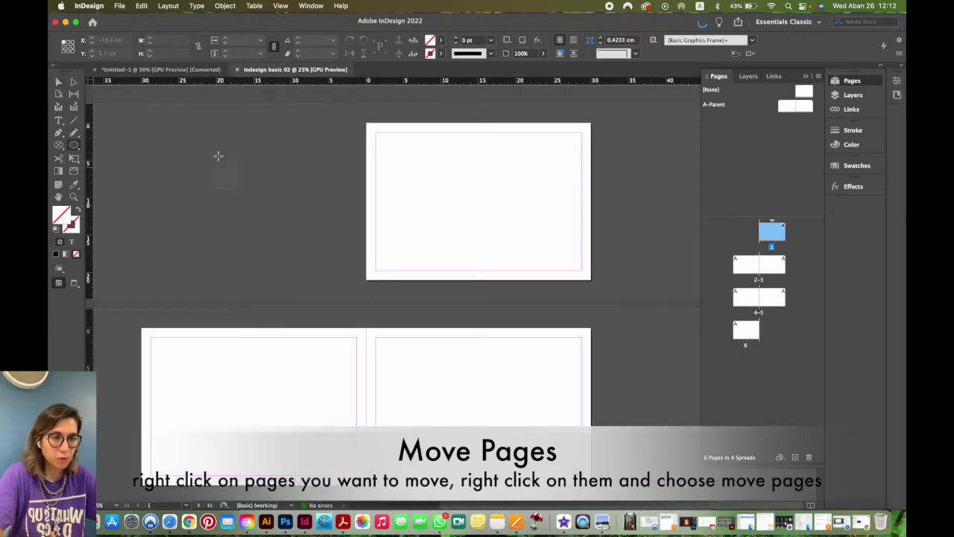
left_click(442, 41)
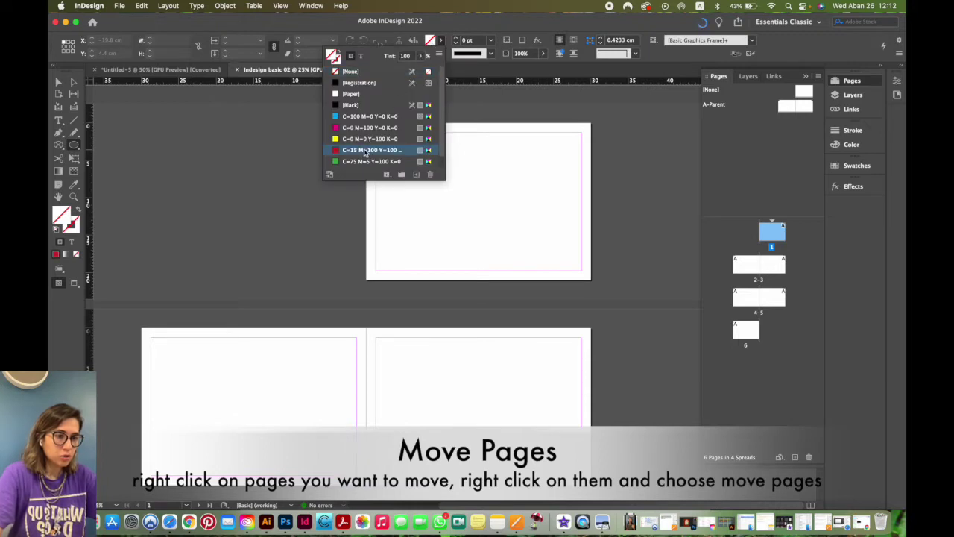
left_click(369, 150)
left_click(459, 177)
left_click(524, 279)
left_click_drag(427, 158, 513, 225)
Step: Draw differently shaped red ellipses on pages 2, 3 and 5, plus a flat one about 23.5 by 2.7 cm low on page 4
scroll(500, 213, "down", 1)
scroll(501, 210, "down", 3)
left_click_drag(307, 284, 291, 261)
left_click_drag(457, 309, 422, 239)
scroll(453, 305, "down", 3)
left_click_drag(519, 315, 420, 354)
left_click_drag(326, 389, 151, 409)
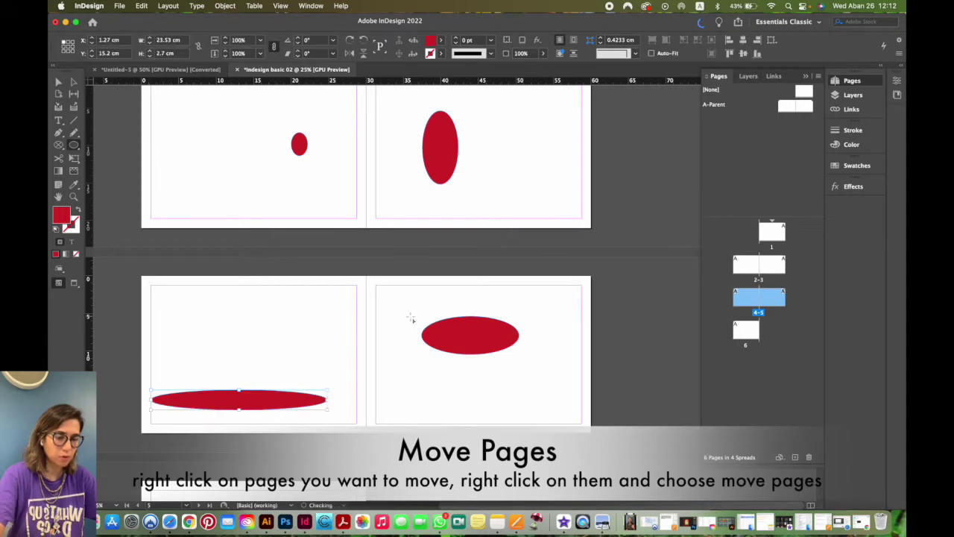
key("v")
left_click(651, 300)
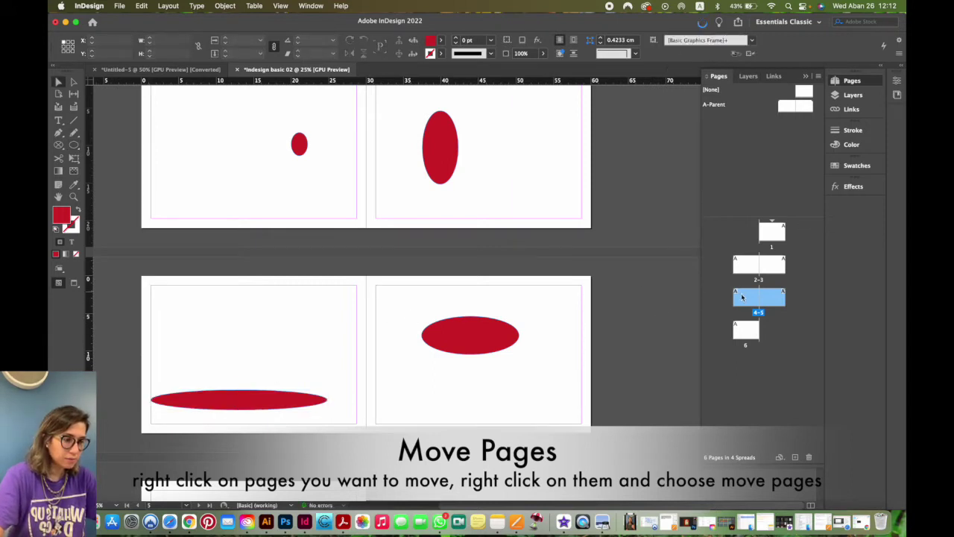
Step: Move page 4 to after page 2 in the current document and check the rearranged spreads
left_click(502, 187)
scroll(566, 264, "up", 1)
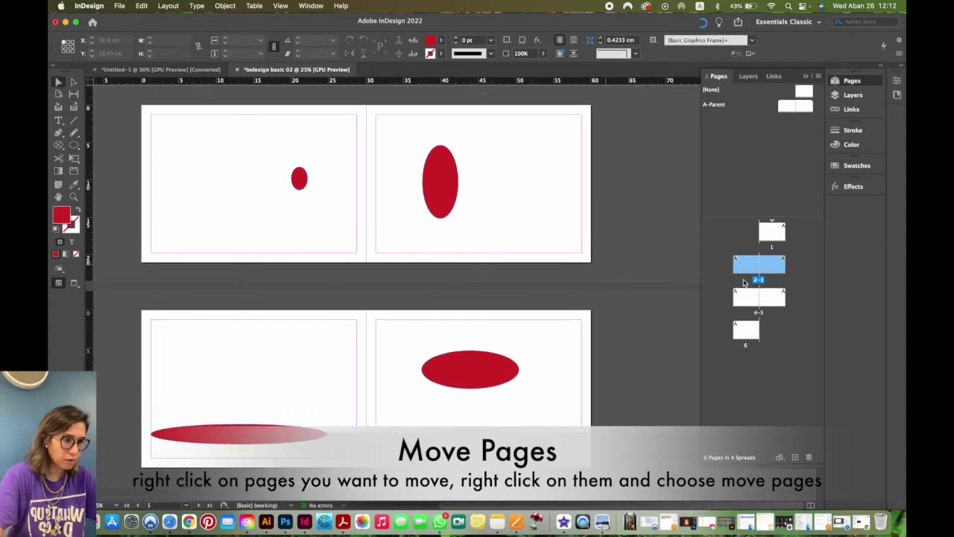
left_click(746, 299)
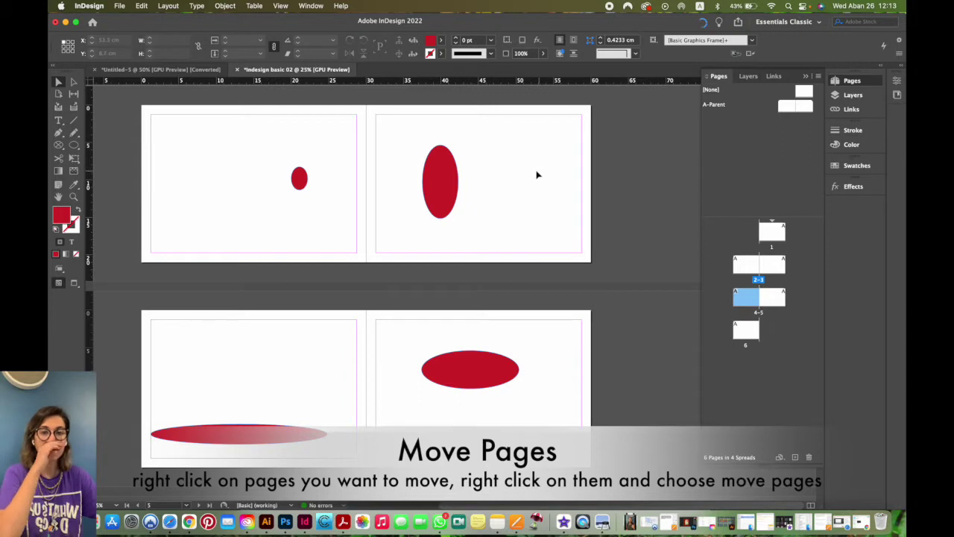
right_click(742, 301)
left_click(769, 320)
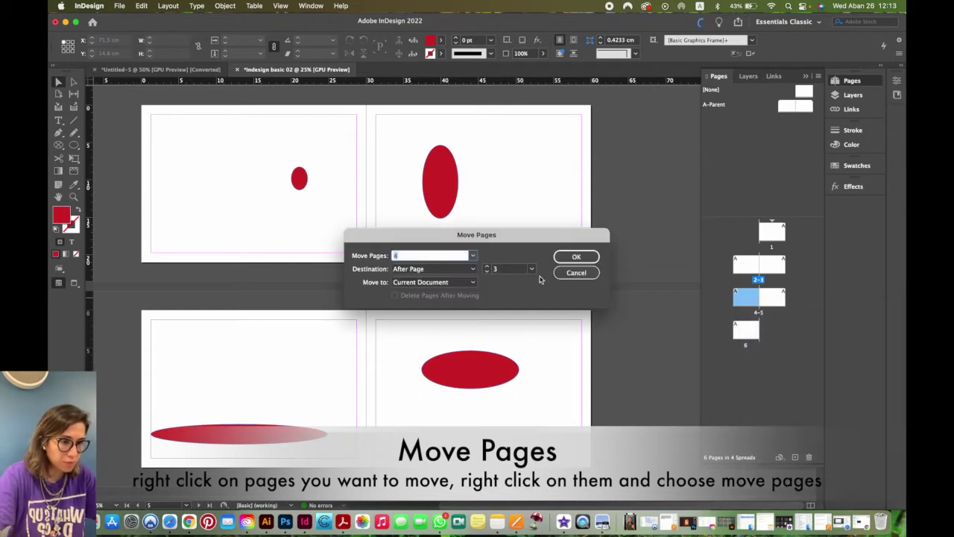
left_click(514, 268)
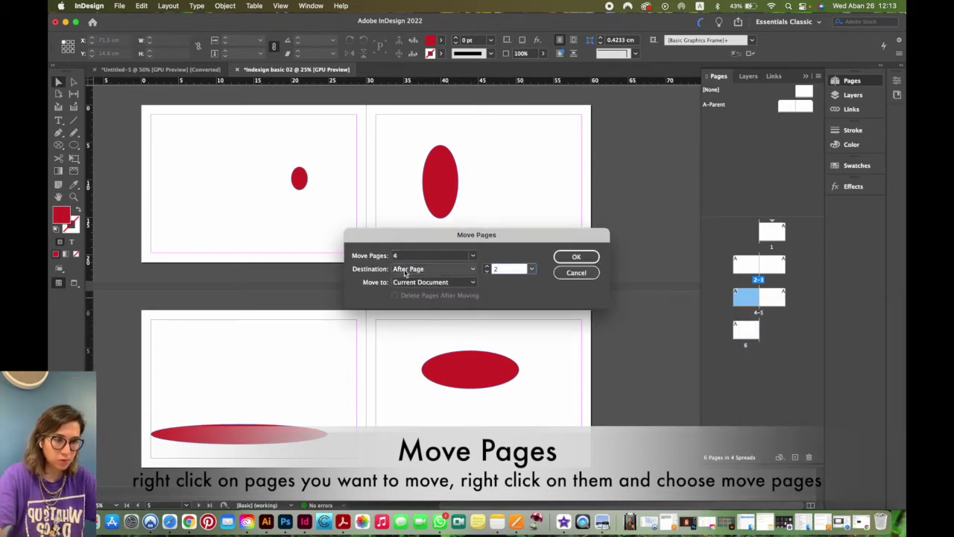
left_click(472, 270)
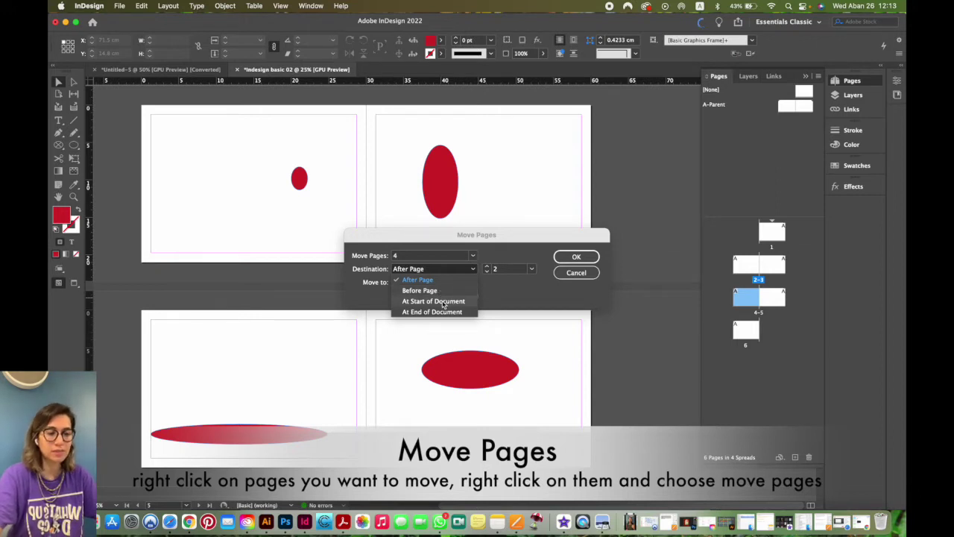
left_click(472, 271)
left_click(574, 257)
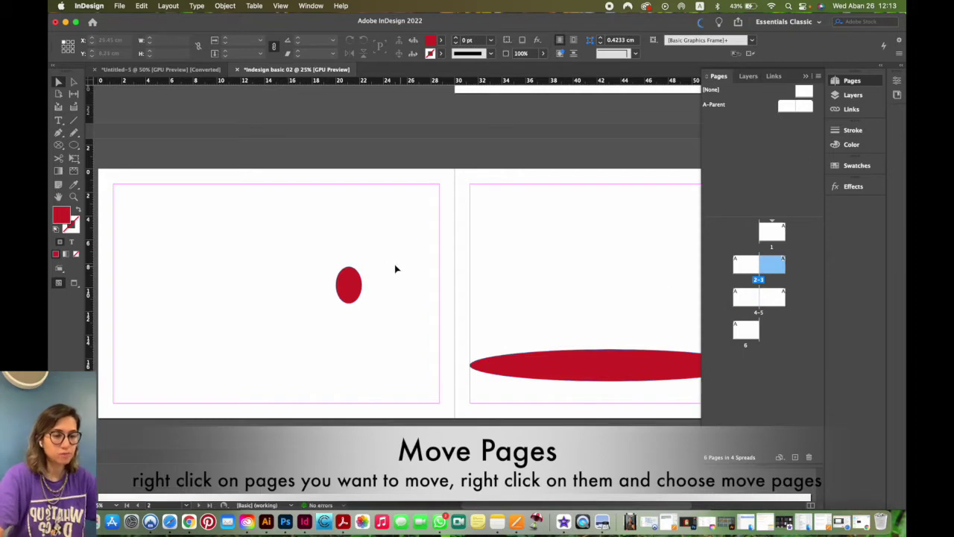
key("super+minus")
scroll(345, 230, "up", 3)
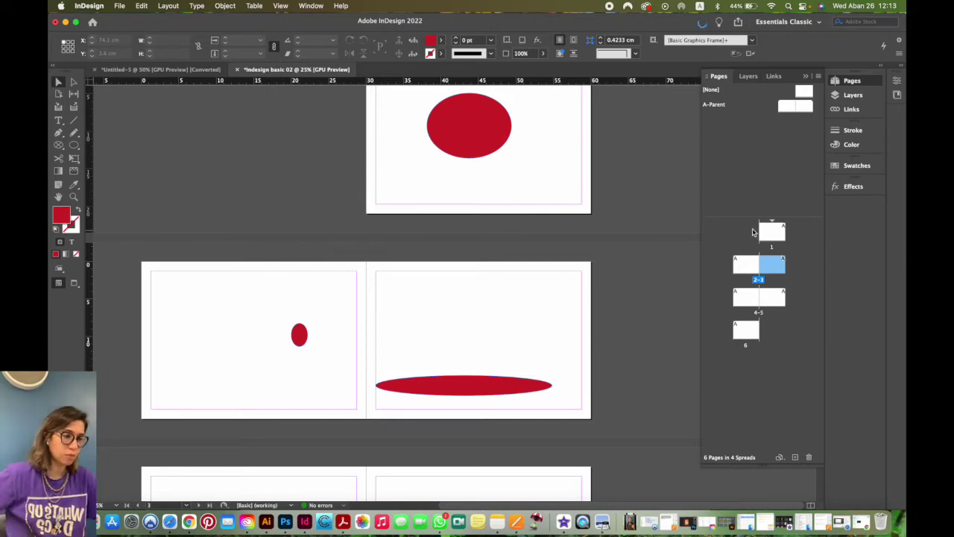
Step: Open A-Parent and draw a dark blue ellipse about 7.5 by 4.7 cm near the lower left corner of its left-hand page
left_click(788, 110)
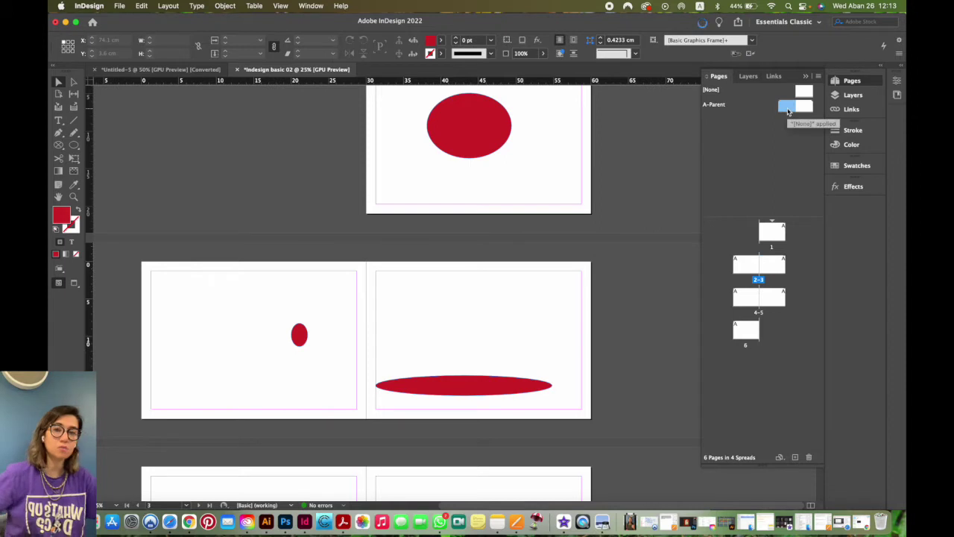
double_click(788, 110)
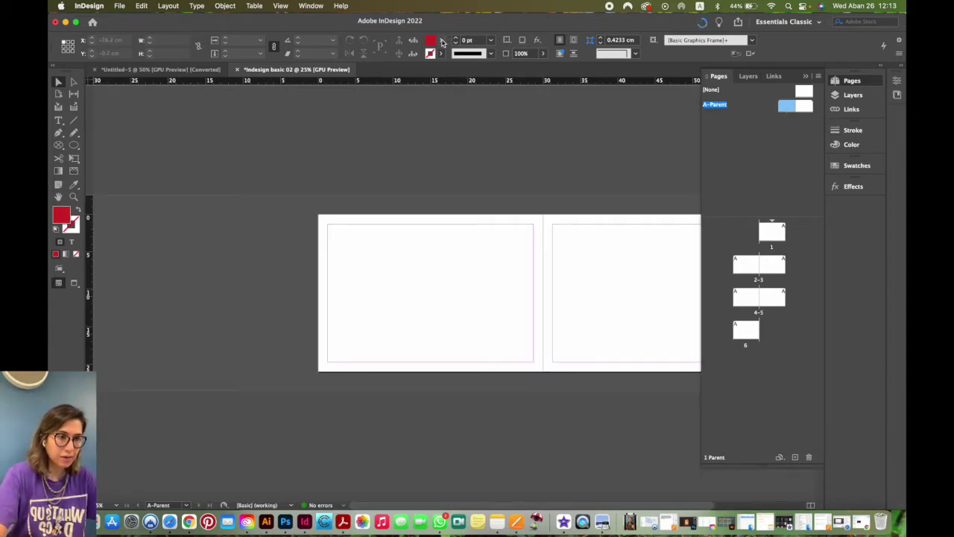
left_click(440, 39)
left_click(369, 116)
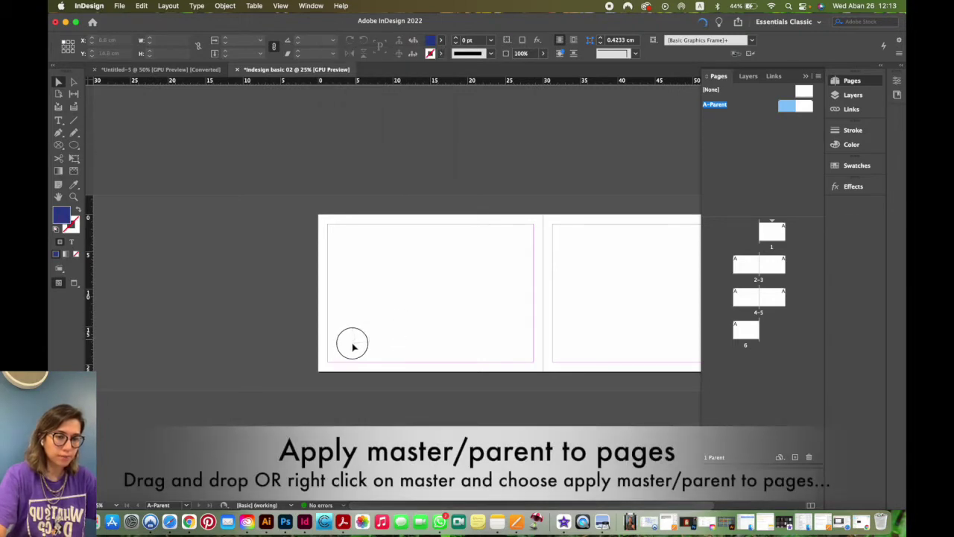
left_click(73, 144)
left_click_drag(396, 316, 338, 347)
key("v")
left_click(430, 305)
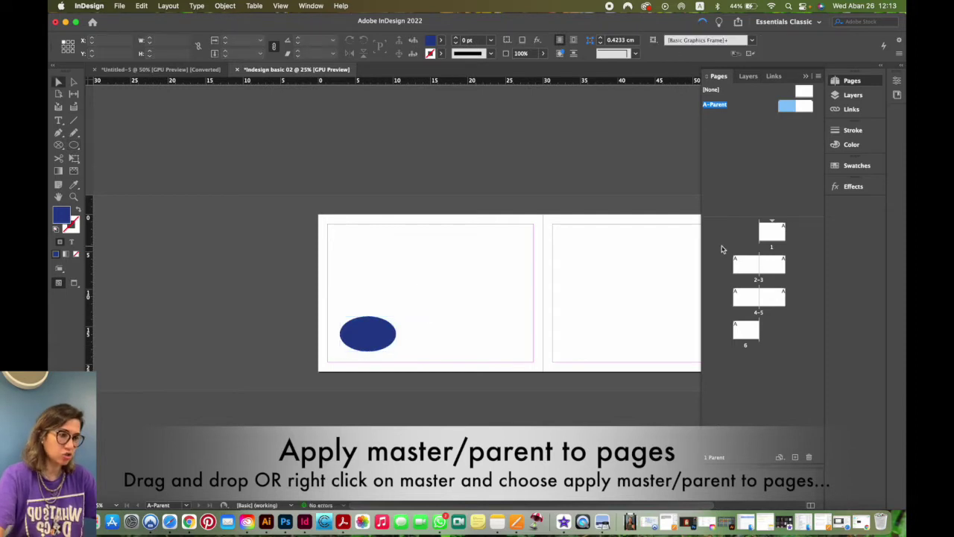
Step: Return to page 1 and look through the document's pages for the parent's blue ellipse
double_click(779, 233)
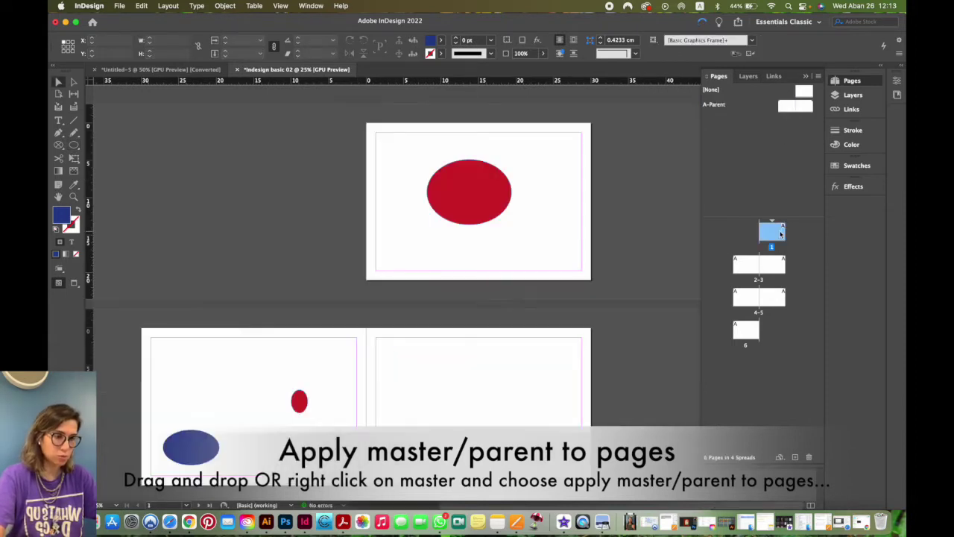
scroll(537, 238, "down", 10)
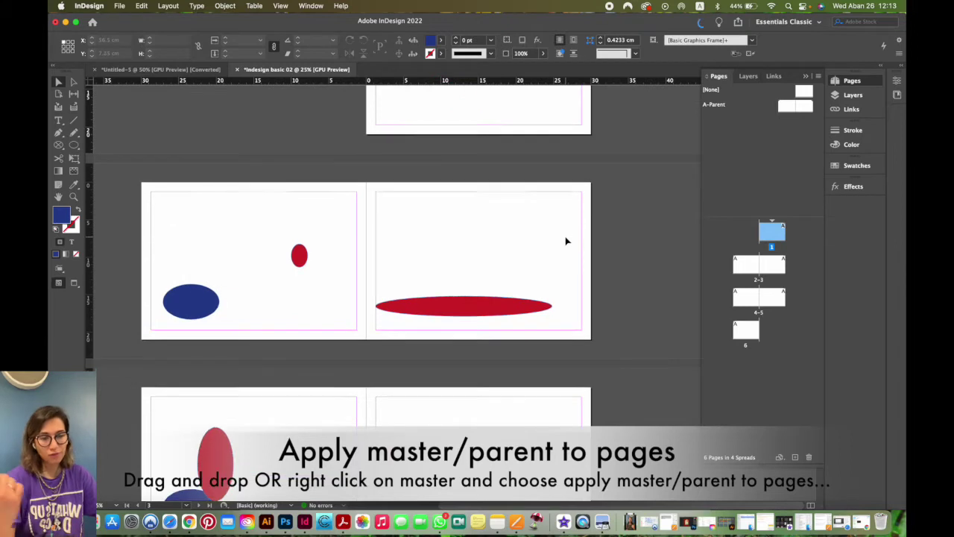
scroll(373, 198, "down", 1)
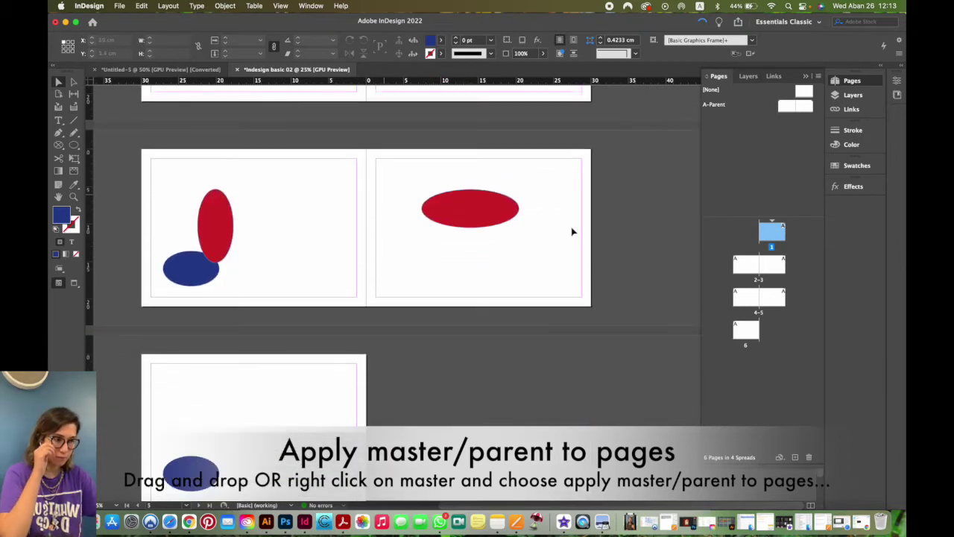
scroll(522, 261, "up", 3)
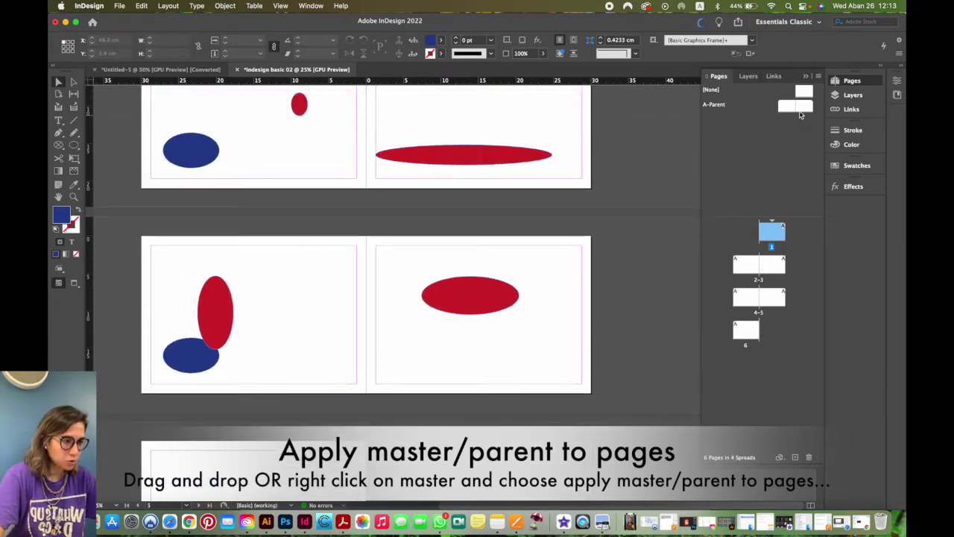
Step: Copy the blue ellipse to the lower right corner of A-Parent's right-hand page and return to page 1
double_click(800, 110)
left_click_drag(185, 344, 550, 337)
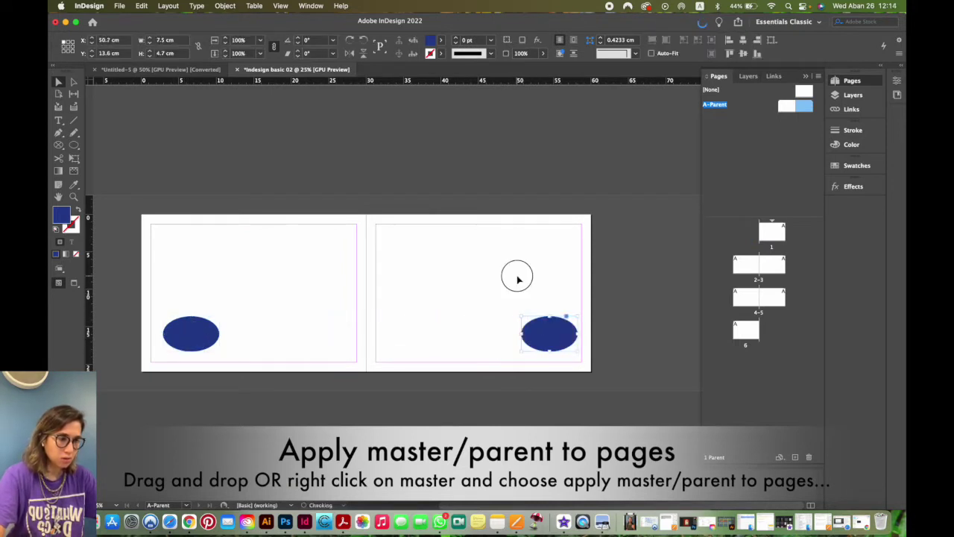
left_click(515, 275)
double_click(779, 237)
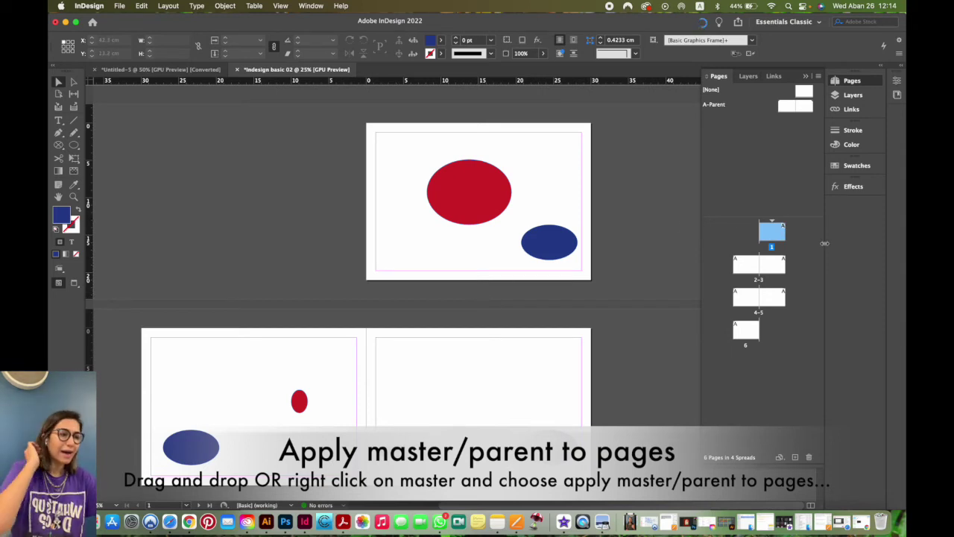
Step: Apply the [None] parent to all of the document's pages
left_click(760, 144)
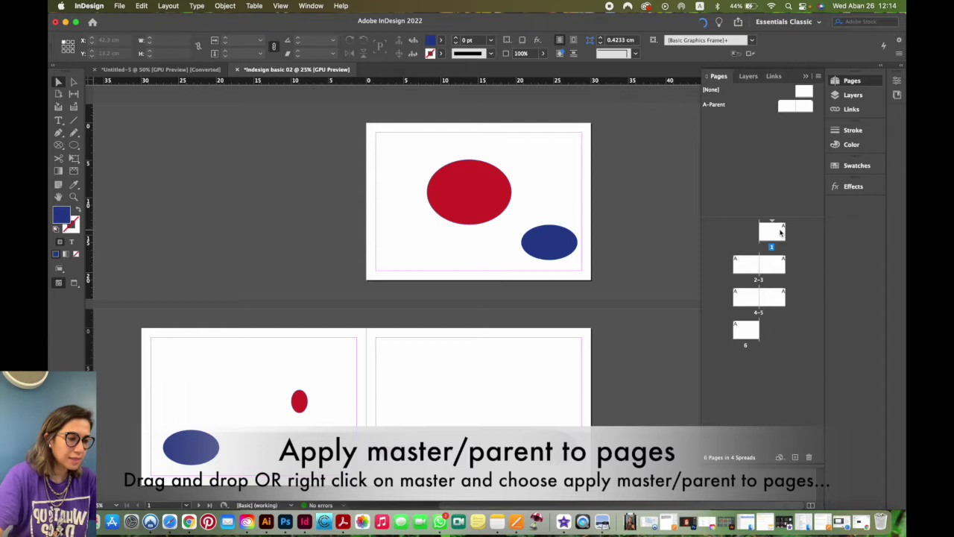
left_click(780, 233)
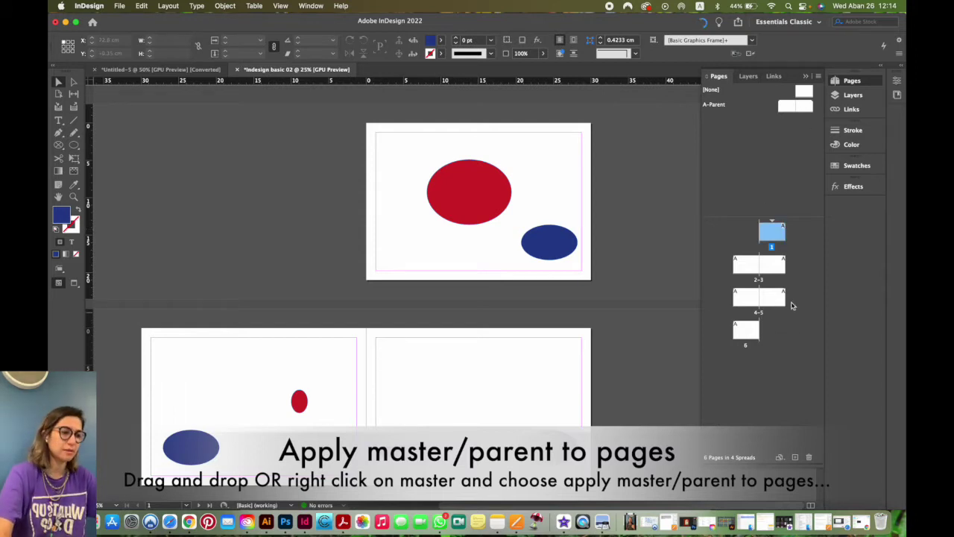
left_click(804, 90)
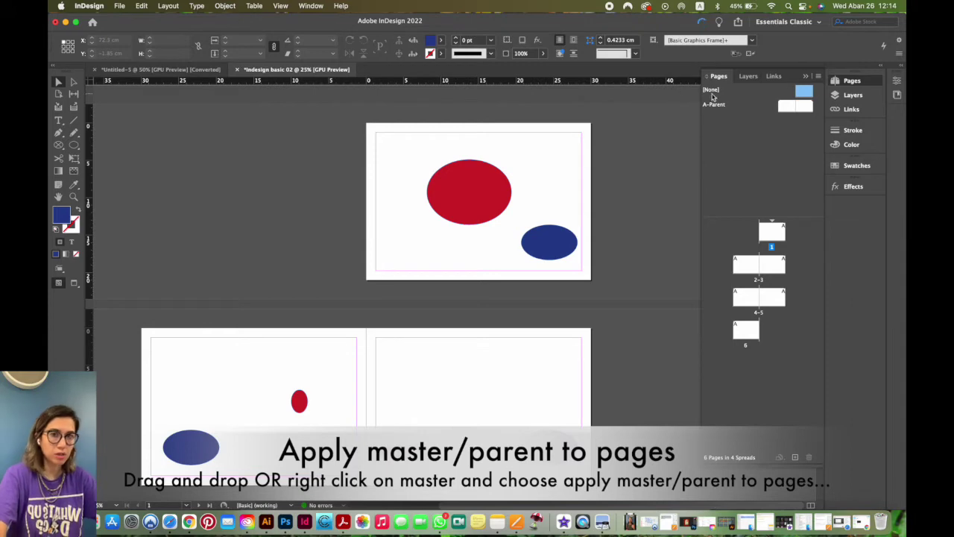
right_click(805, 94)
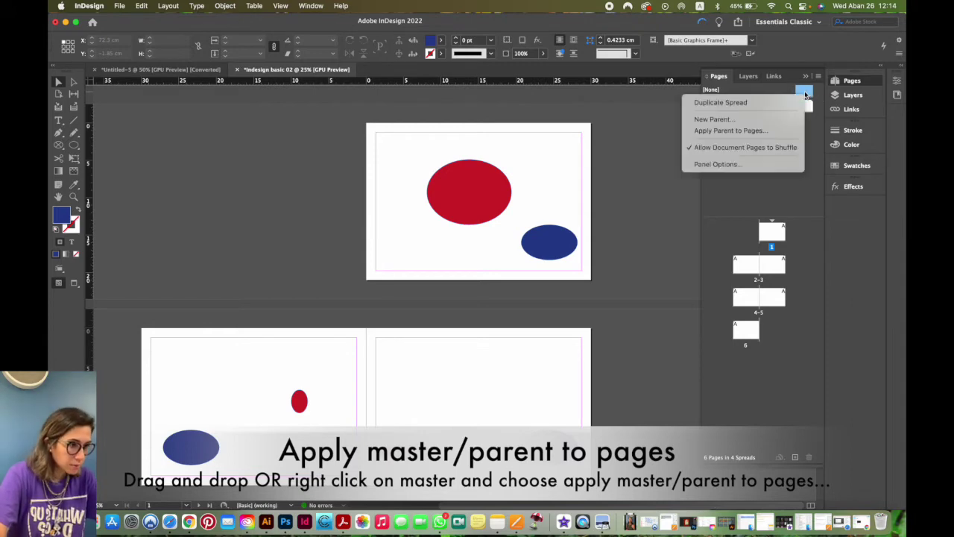
left_click(743, 132)
left_click_drag(438, 243, 414, 233)
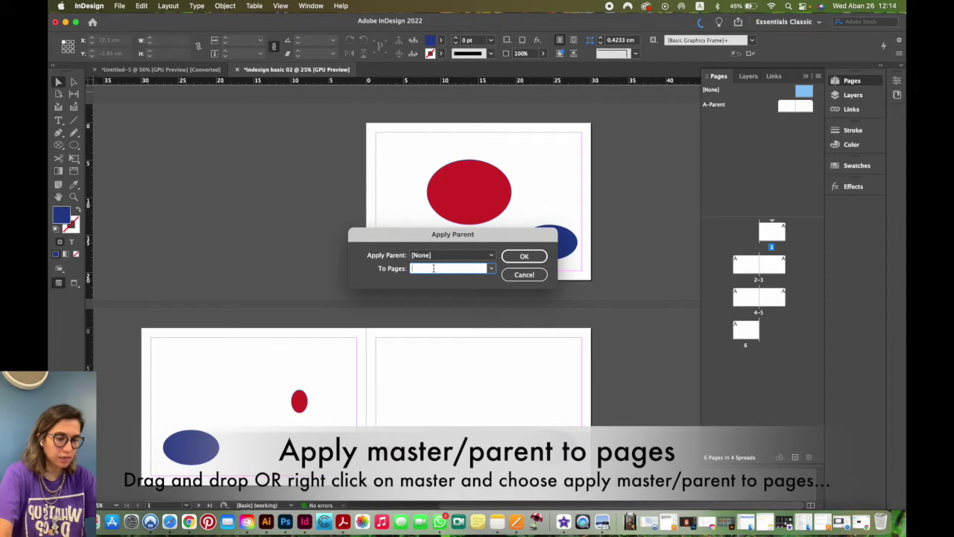
left_click(527, 256)
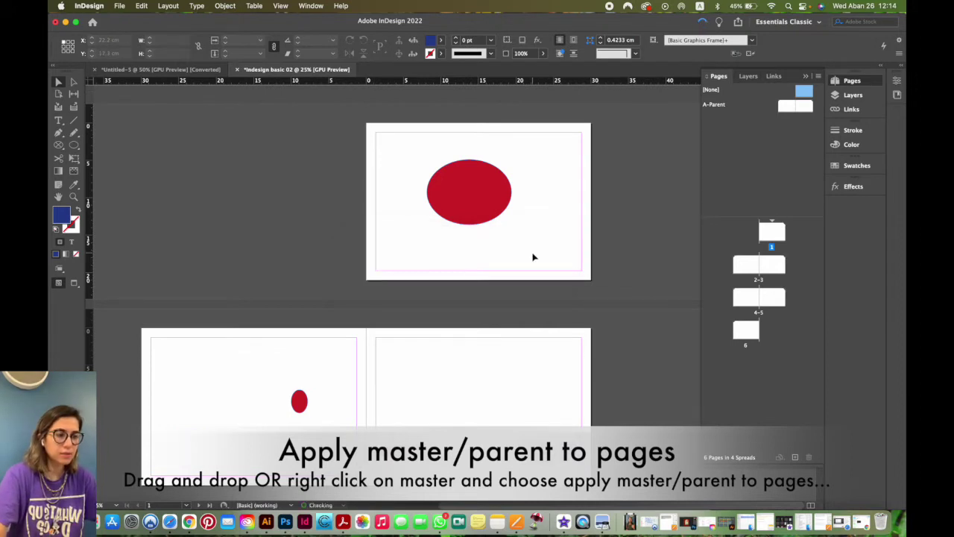
Step: Apply A-Parent to pages 2-3 only and check the parent's blue ellipses across the spreads
left_click(787, 109)
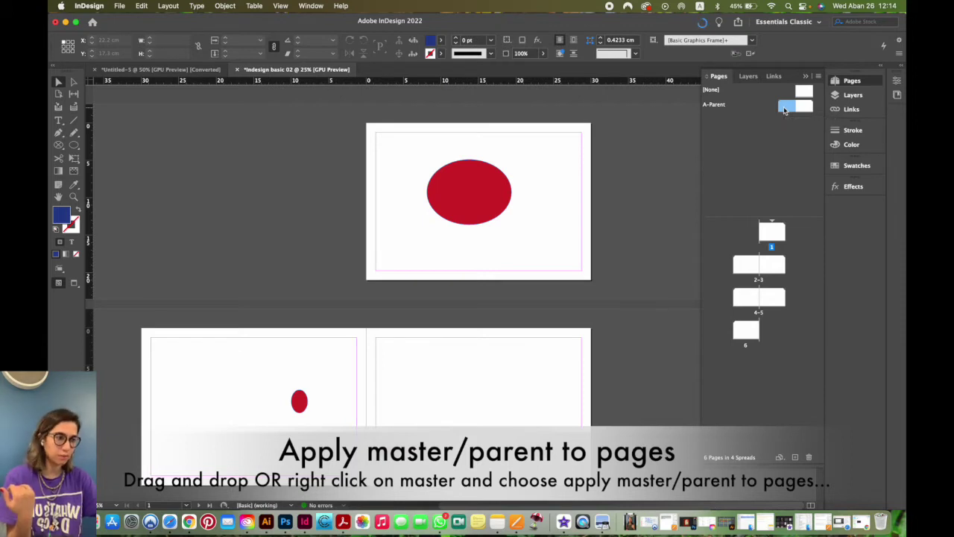
right_click(785, 109)
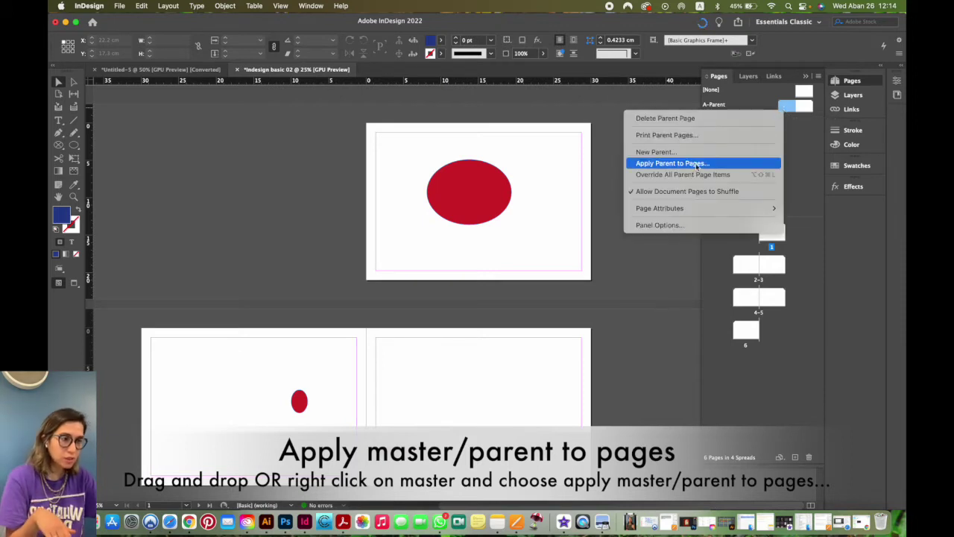
left_click(671, 163)
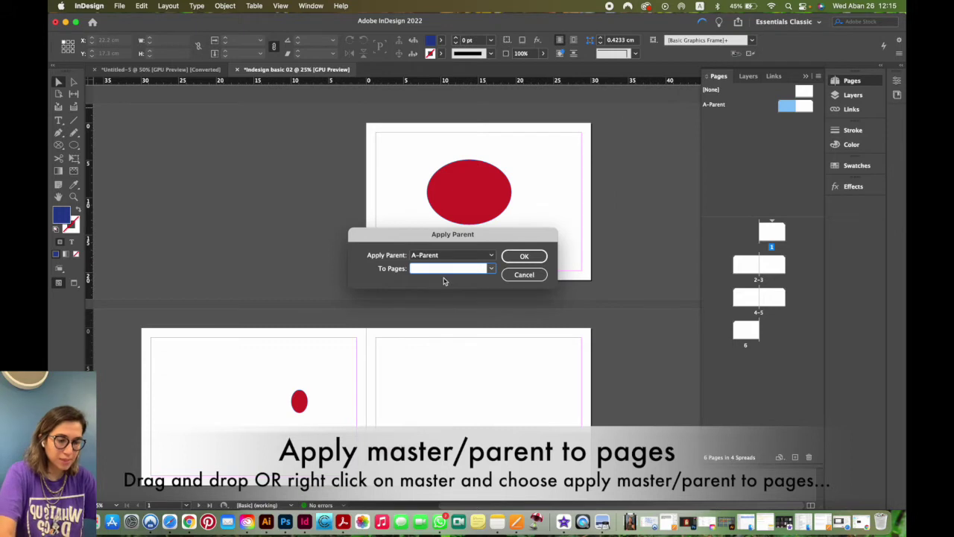
left_click(522, 256)
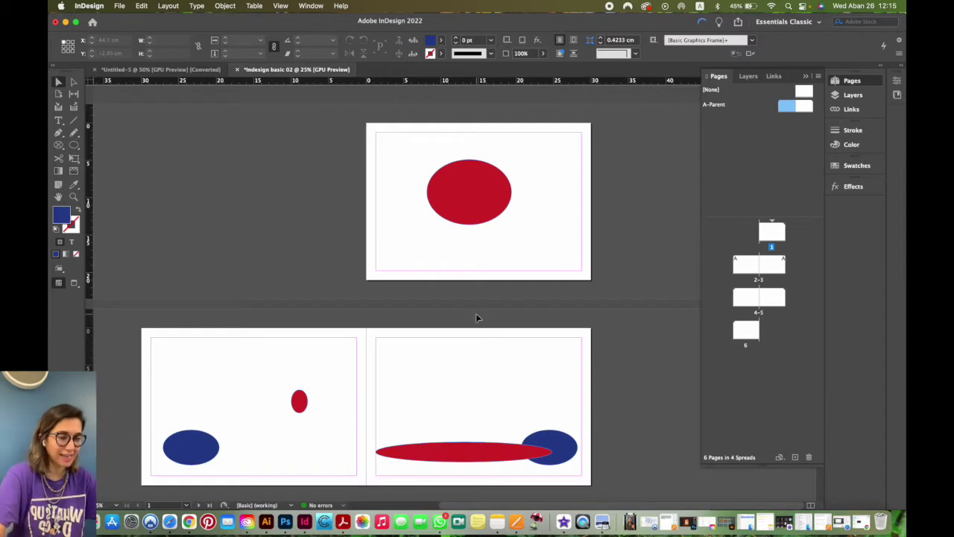
scroll(476, 318, "down", 4)
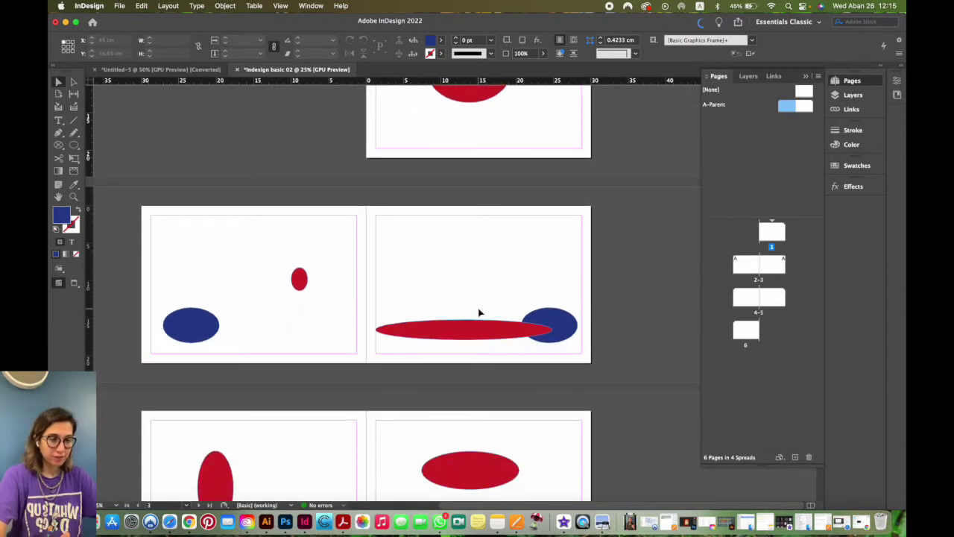
left_click(480, 257)
scroll(482, 260, "up", 1)
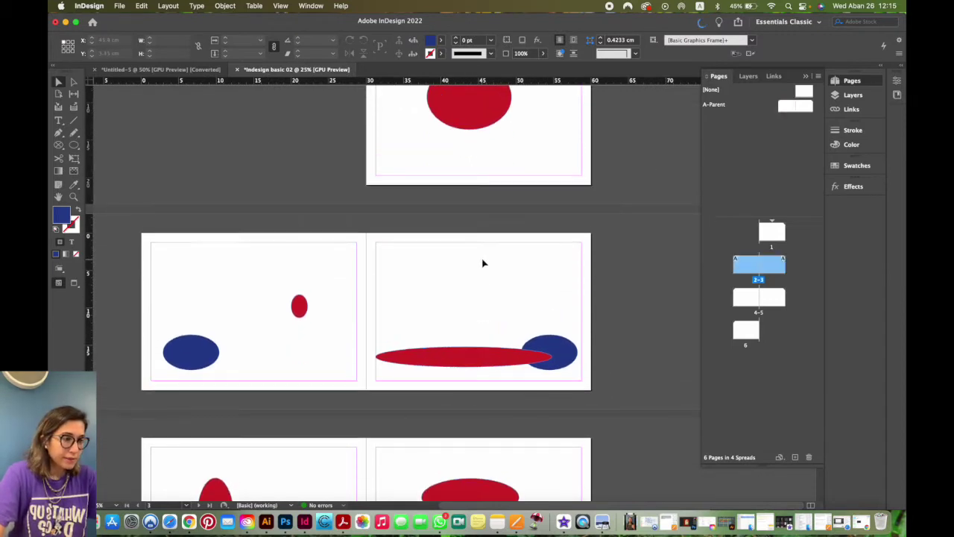
Step: Open the A-Parent spread and delete both blue ellipses from it
left_click(810, 108)
double_click(809, 112)
left_click_drag(549, 285, 197, 356)
key("Delete")
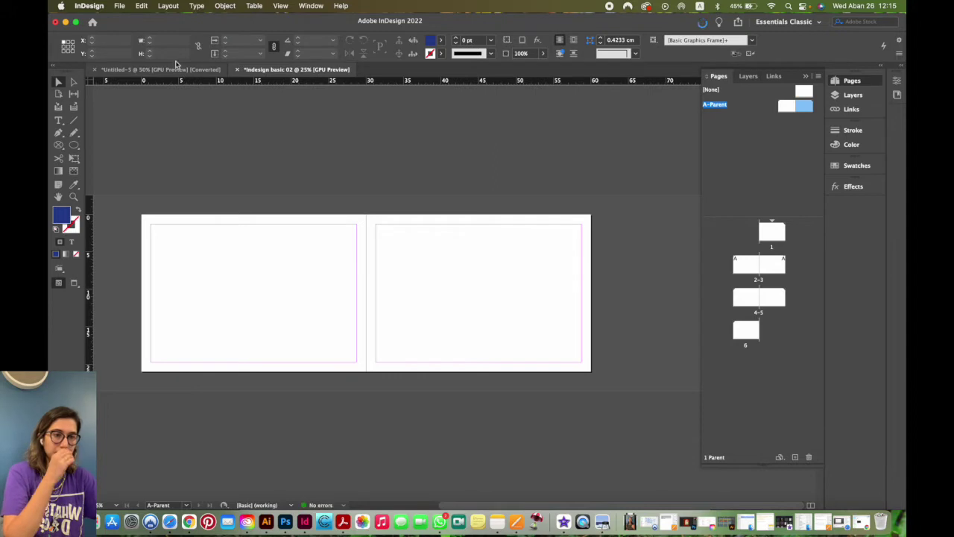
Step: Delete the red ellipse on page 1 and draw a circular image frame about 11.2 cm in diameter in its place
double_click(772, 232)
left_click(546, 177)
left_click_drag(546, 177, 418, 264)
key("Delete")
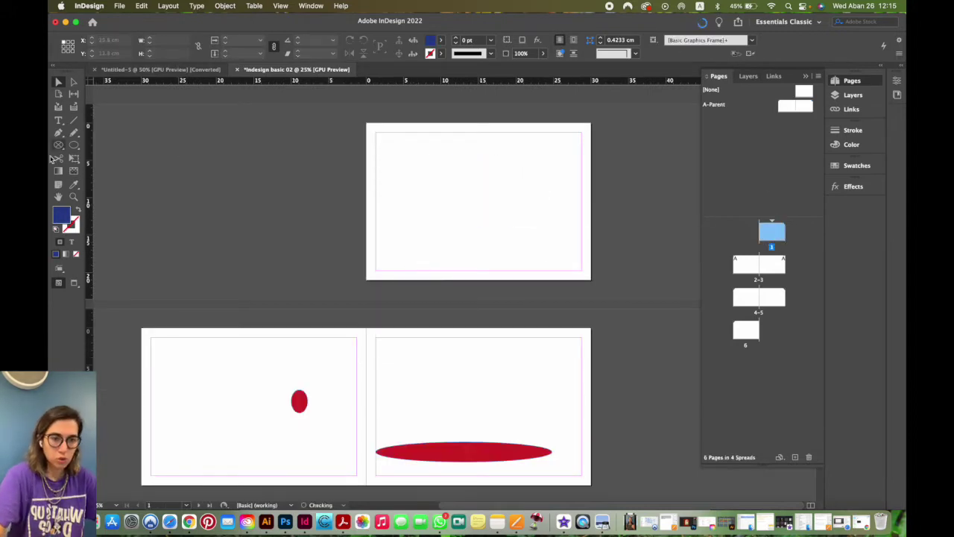
left_click_drag(61, 150, 84, 165)
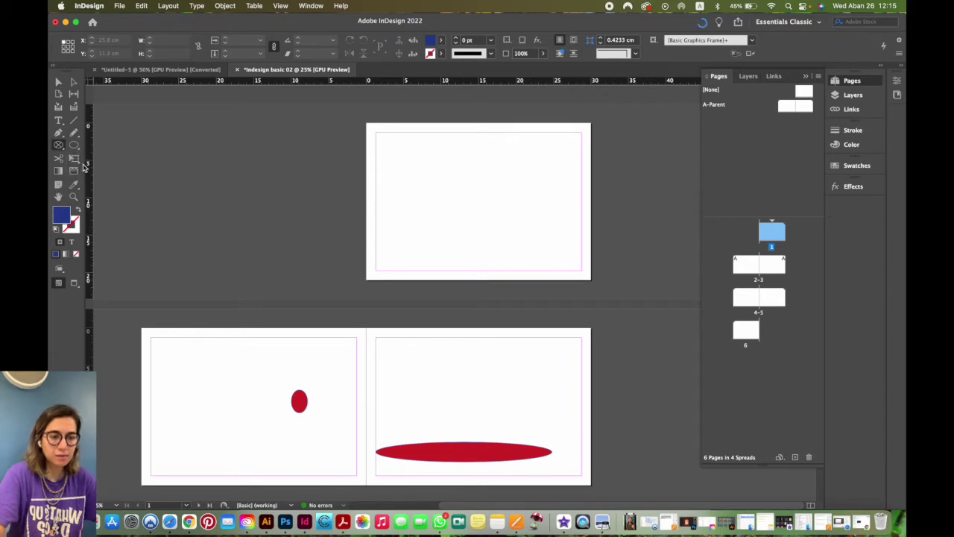
left_click_drag(416, 152, 501, 233)
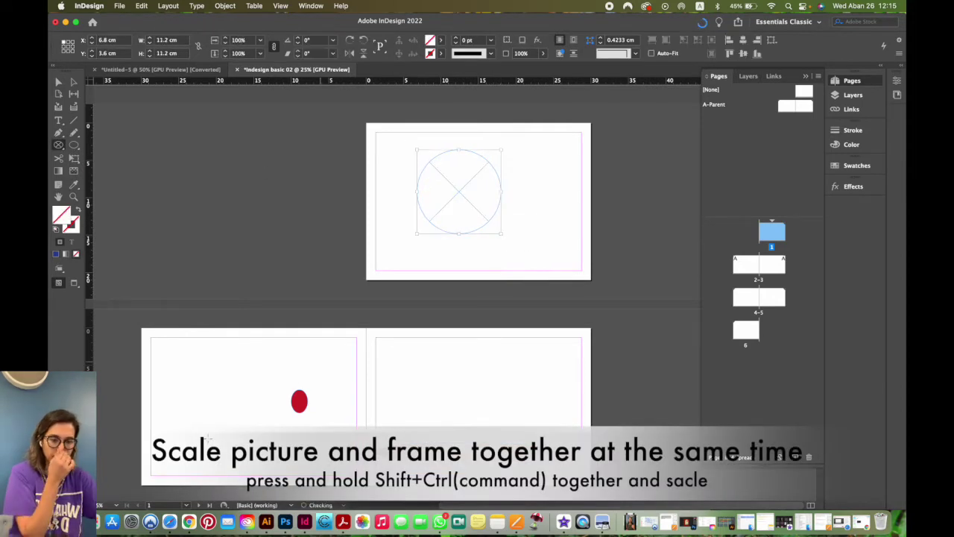
Step: Find nature.jpeg in the Indesign basics 02 folder in Finder and place it into the circular frame on page 1
left_click(155, 510)
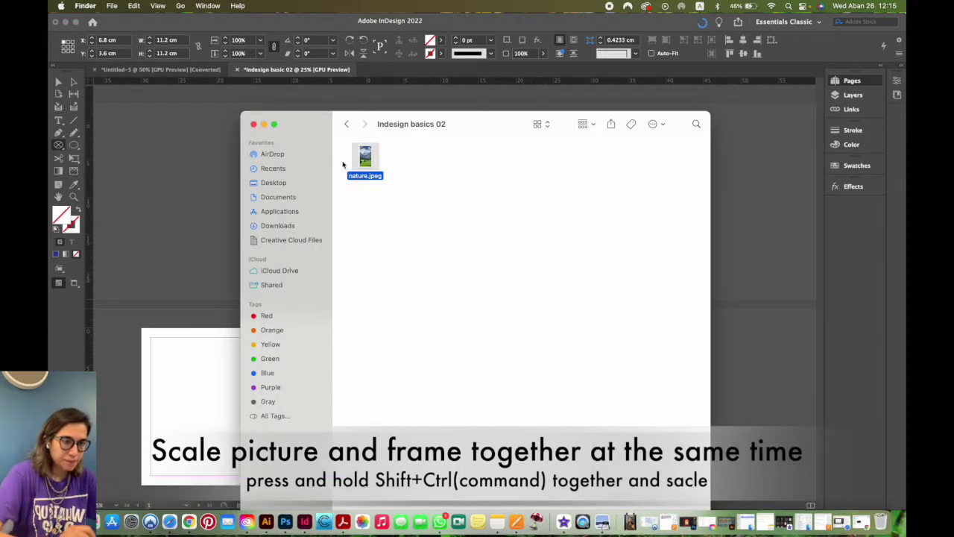
left_click(349, 125)
double_click(366, 158)
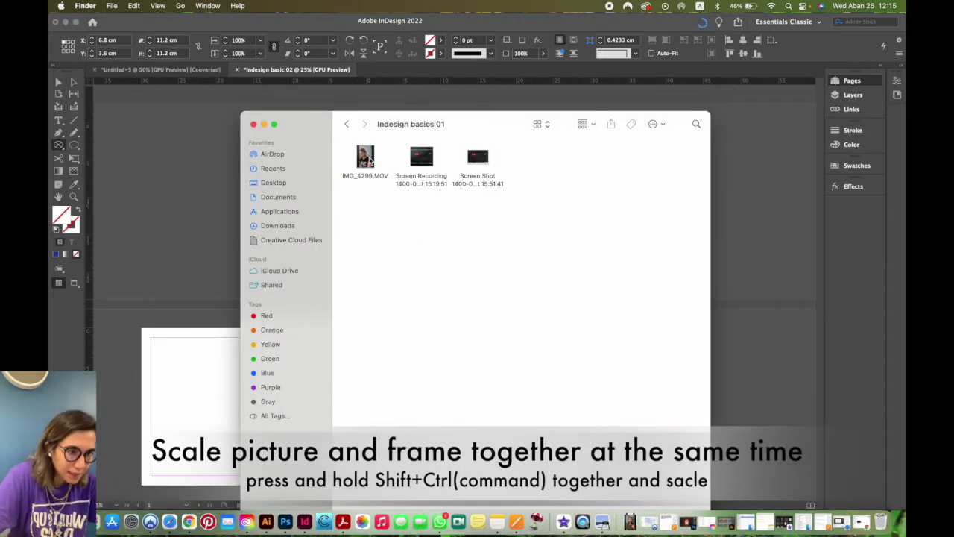
left_click_drag(439, 134, 623, 138)
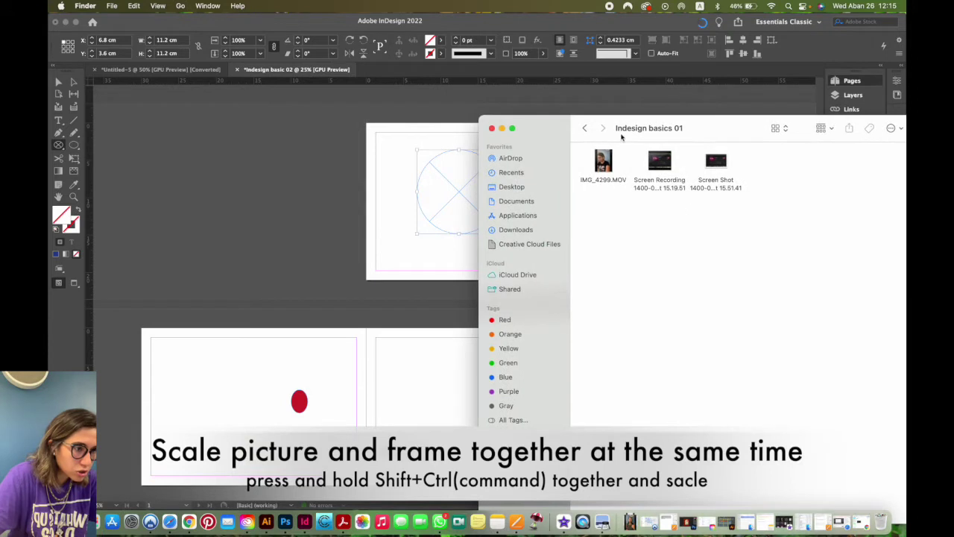
left_click(585, 129)
left_click(584, 130)
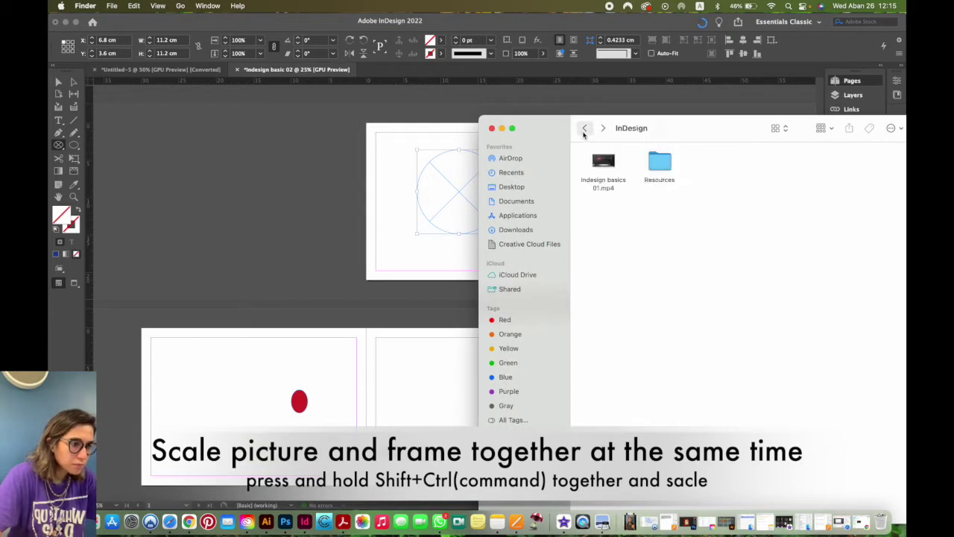
double_click(658, 158)
left_click(661, 166)
double_click(662, 165)
left_click_drag(666, 138, 778, 136)
left_click_drag(716, 162, 461, 187)
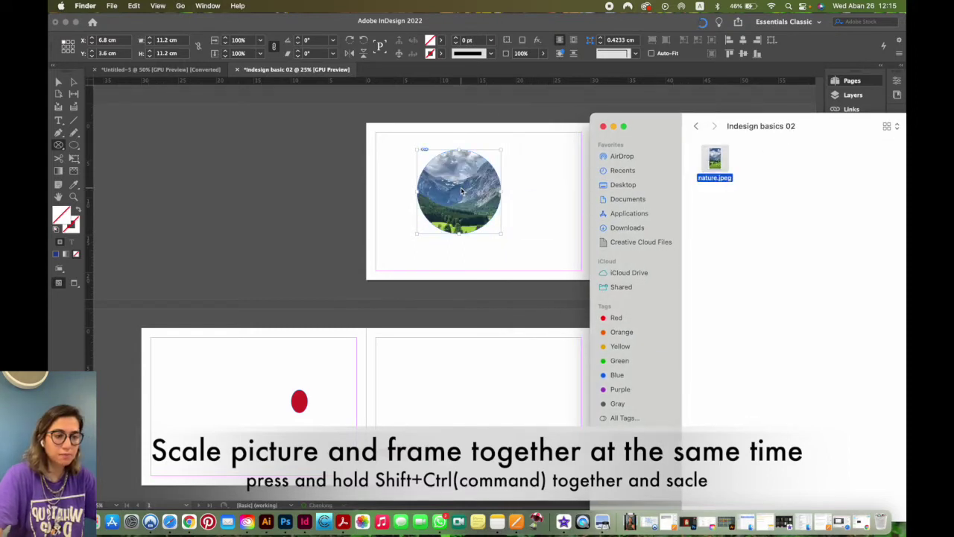
Step: Return to InDesign and fit the picture to its circular frame with Content-Aware Fit
left_click(509, 141)
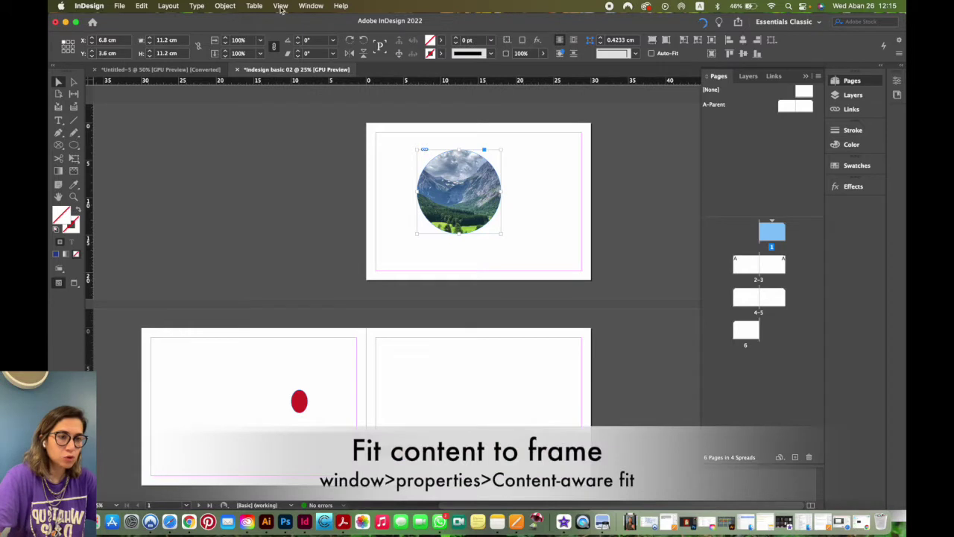
left_click(311, 5)
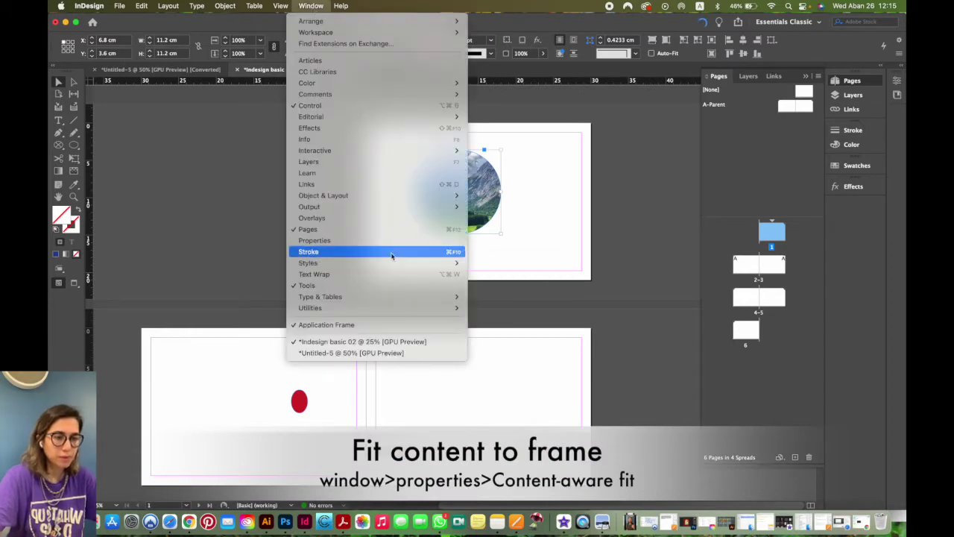
left_click(389, 241)
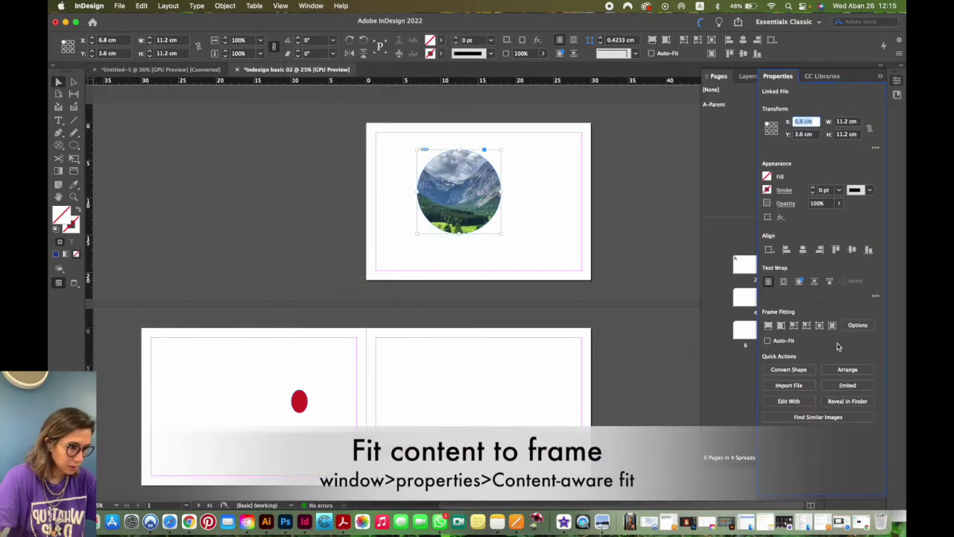
left_click(833, 326)
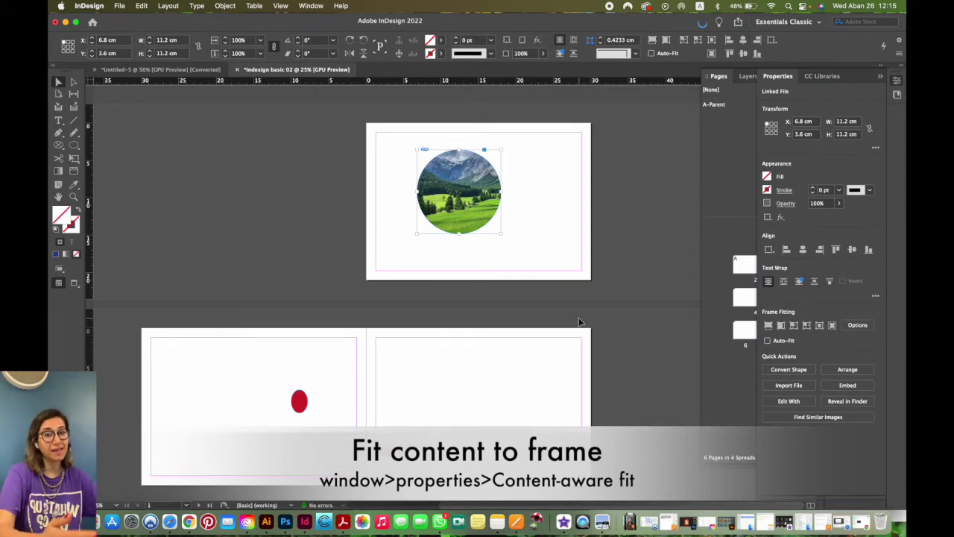
Step: Shrink only the circular frame to about 6.8 by 5.9 cm without scaling its picture, and undo the resize
left_click(537, 181)
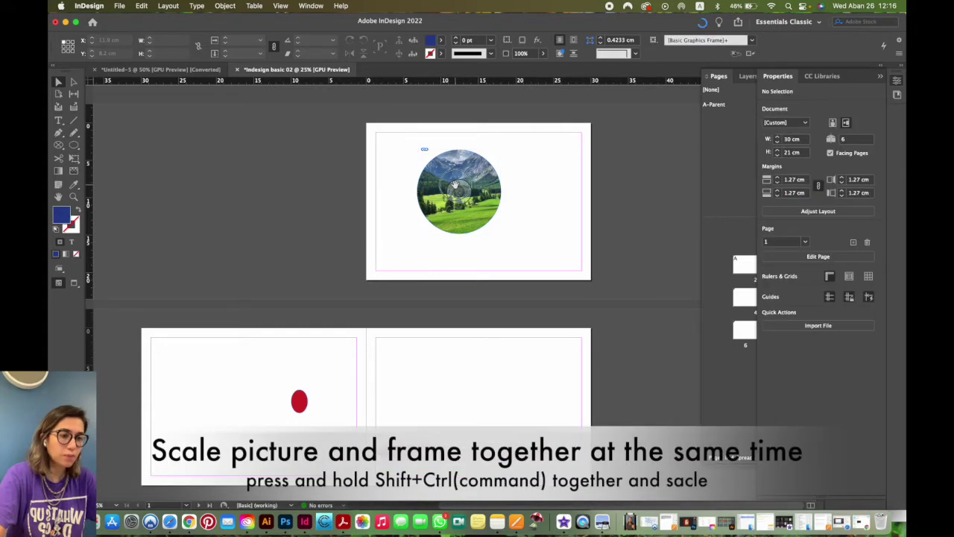
left_click(454, 185)
left_click(557, 196)
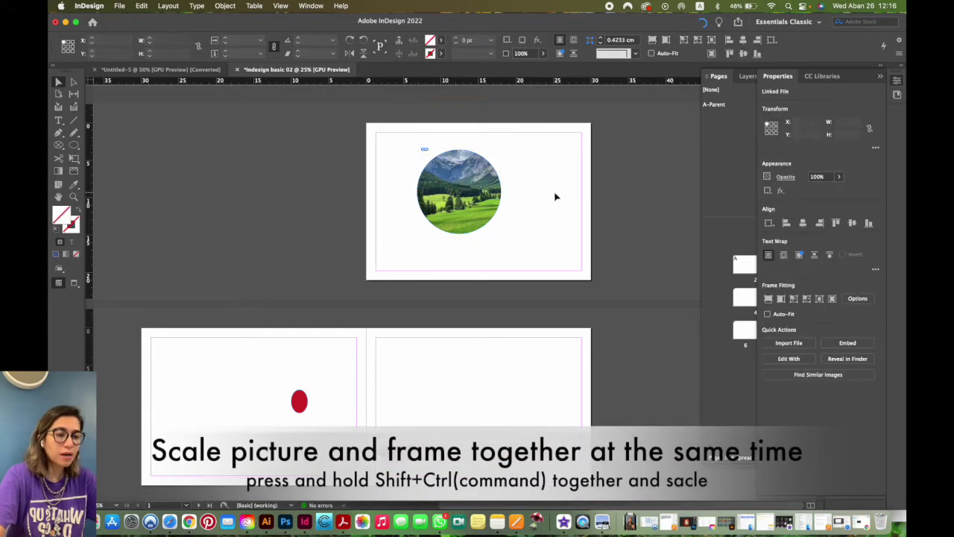
left_click(488, 210)
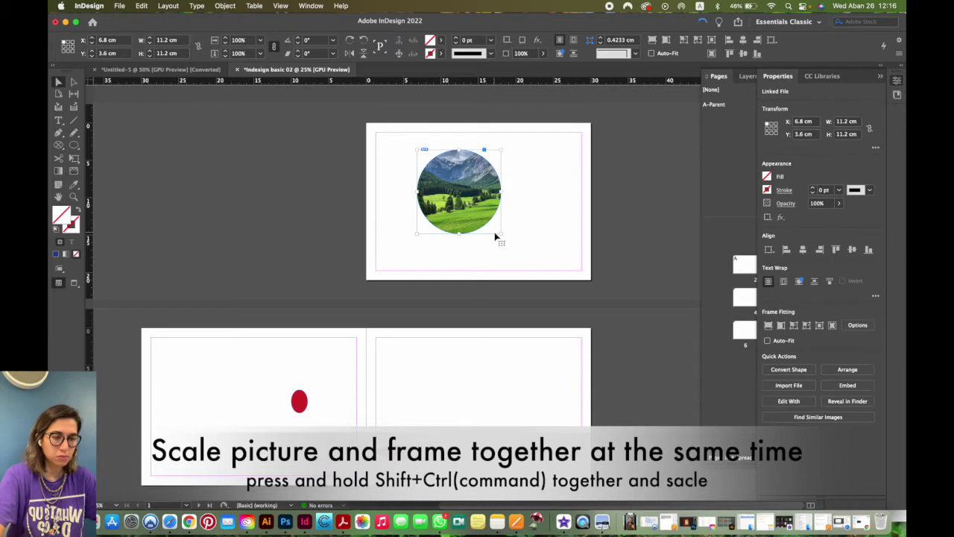
left_click_drag(502, 235, 468, 195)
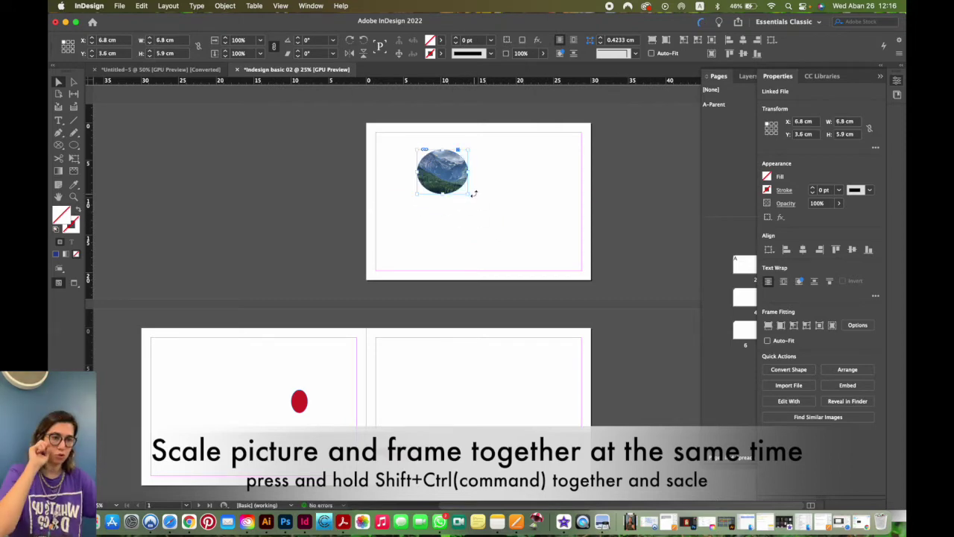
left_click_drag(473, 193, 503, 223)
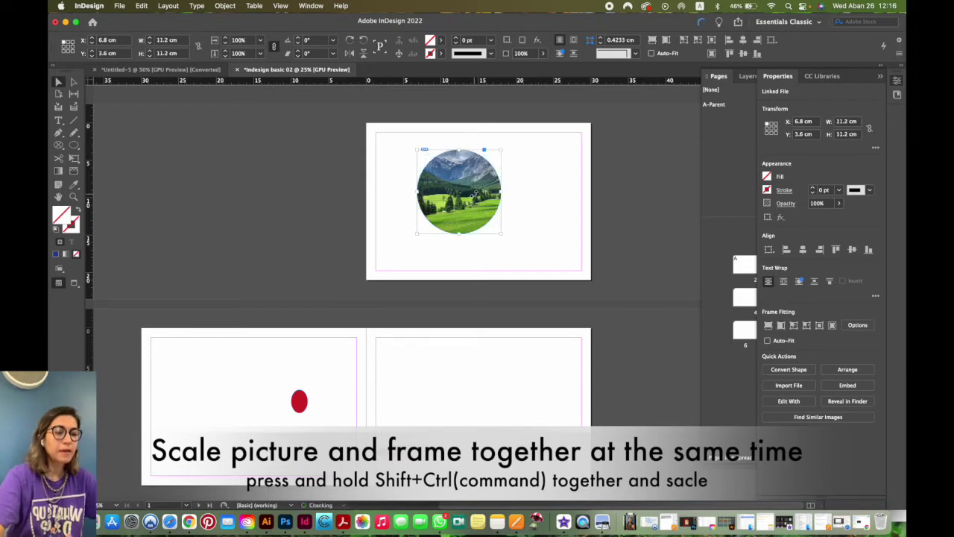
left_click(520, 215)
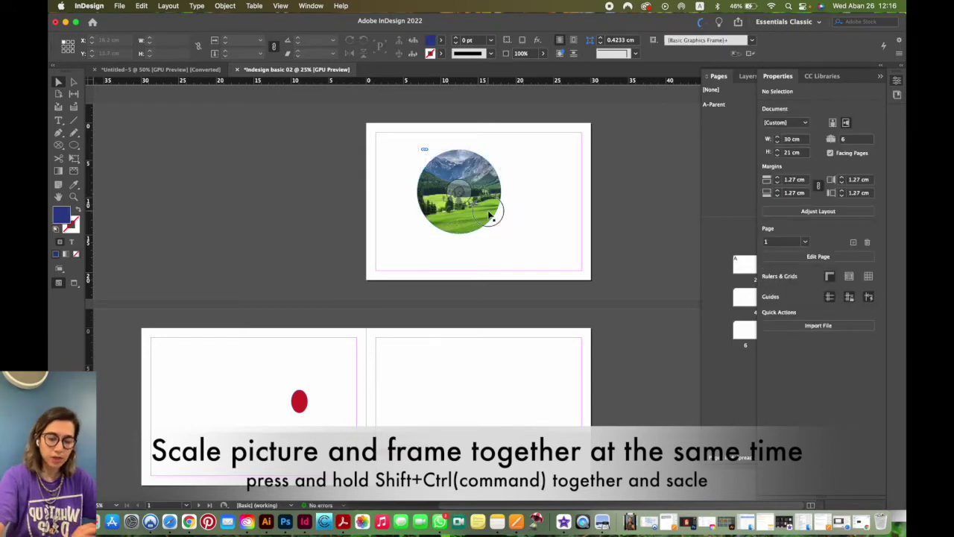
Step: Scale the picture and its frame together proportionally, enlarging them to about 16.8 cm and 19.2 cm, and shrink them back to a smaller circle
left_click(492, 214)
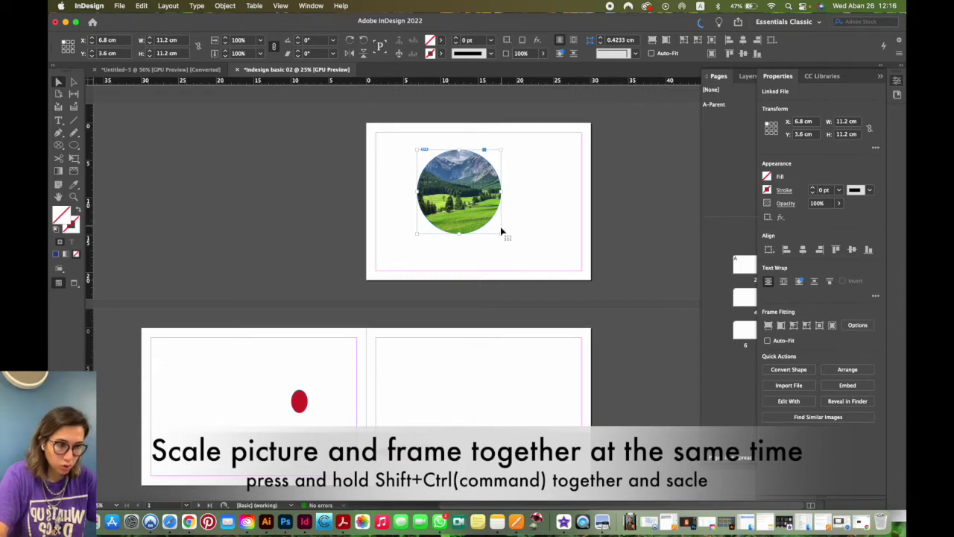
left_click_drag(501, 234, 544, 276)
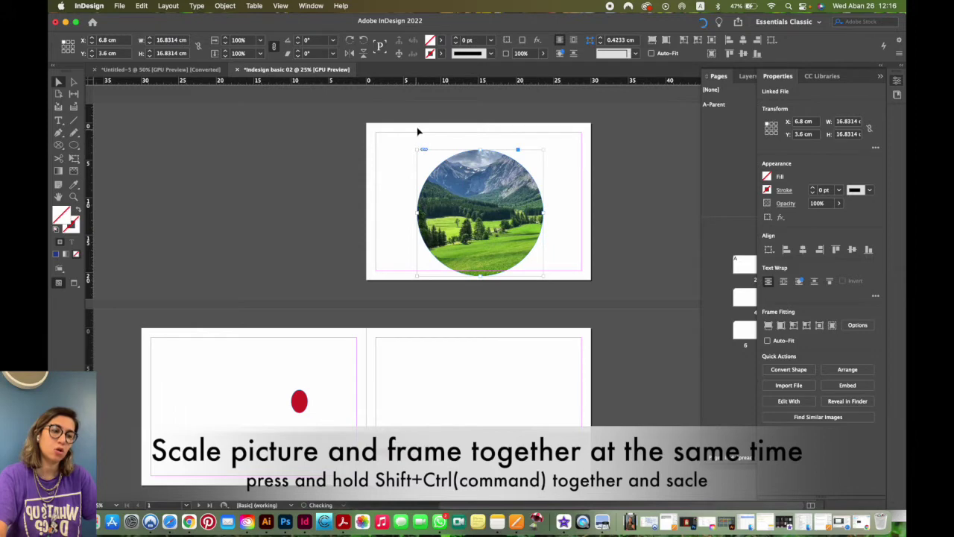
left_click_drag(417, 149, 400, 132)
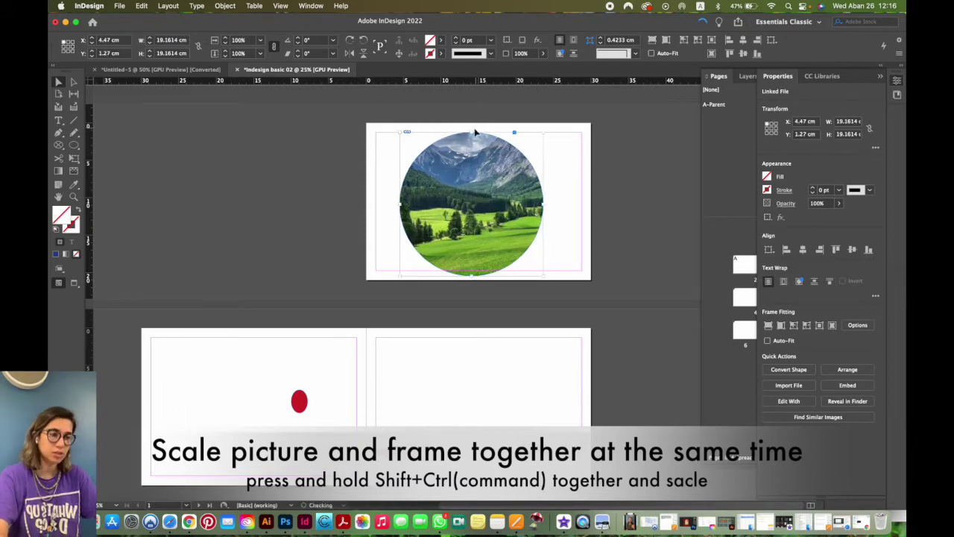
left_click_drag(471, 132, 479, 178)
left_click(562, 203)
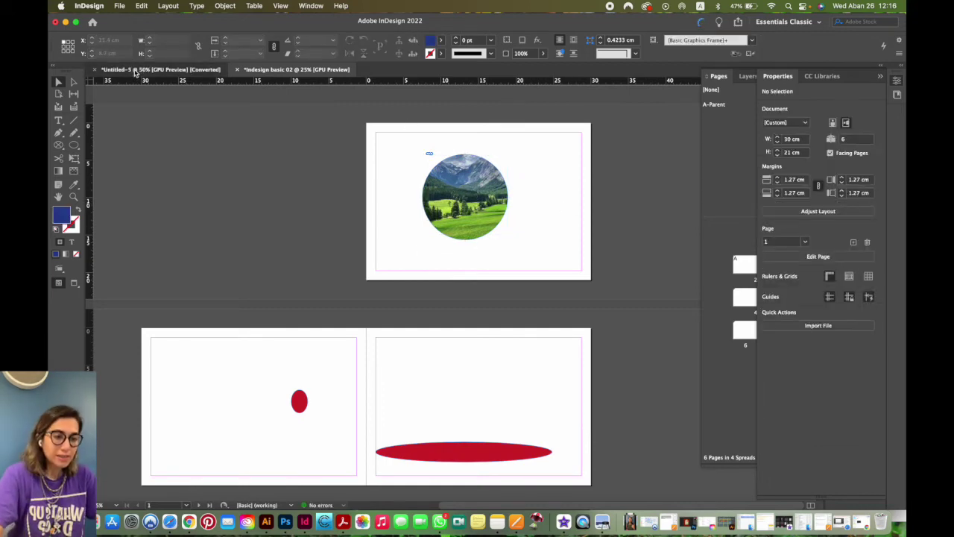
Step: Switch to the Untitled-5 brochure document and look over its three-panel spreads
left_click(181, 70)
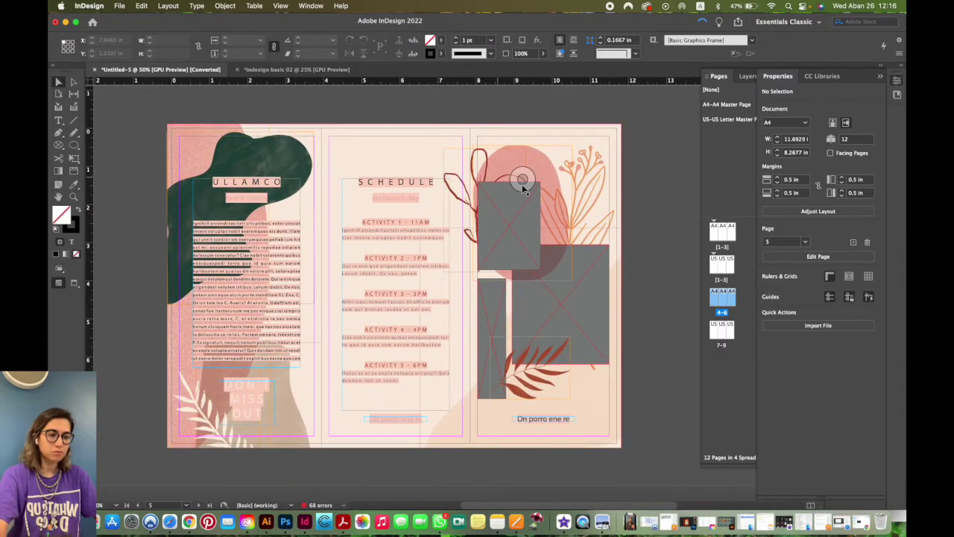
left_click(485, 243)
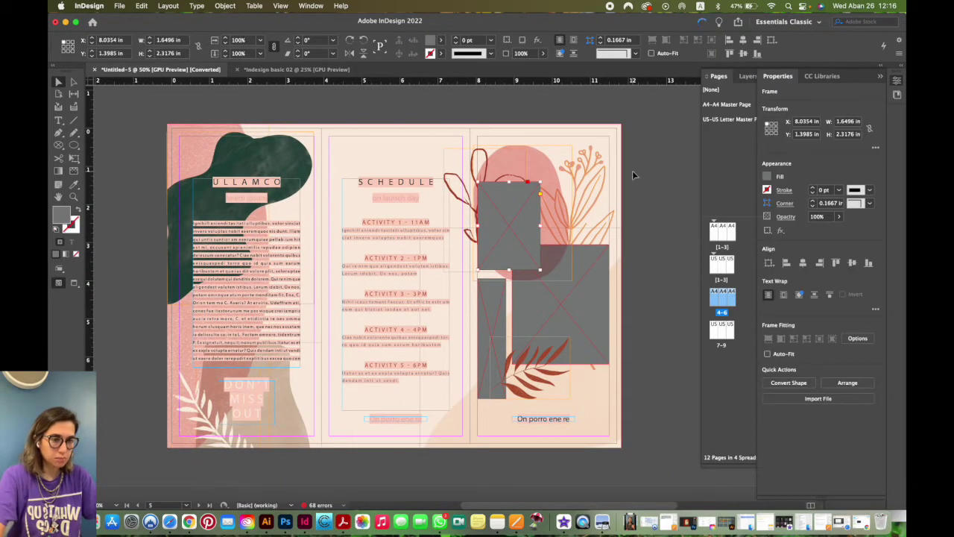
left_click(627, 219)
scroll(626, 219, "up", 3)
scroll(628, 220, "right", 3)
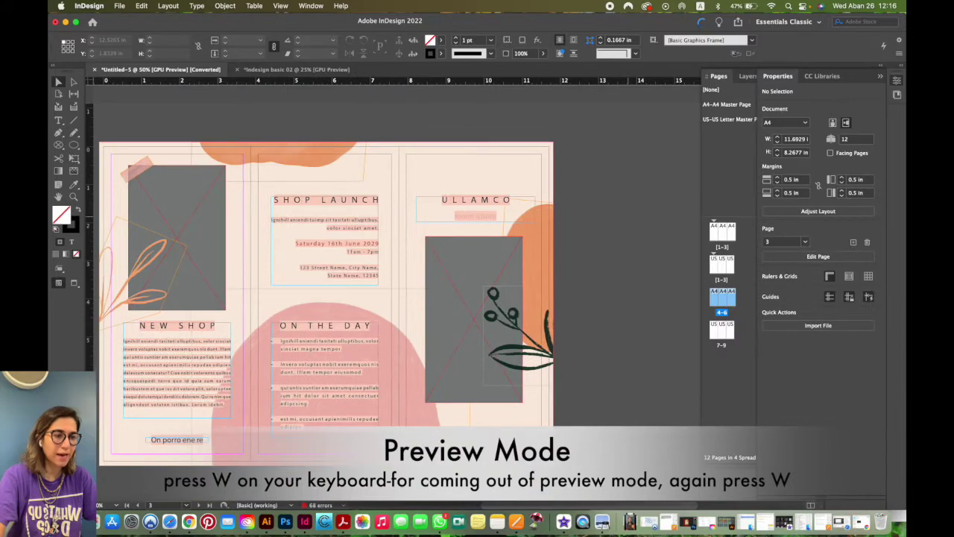
scroll(626, 221, "down", 10)
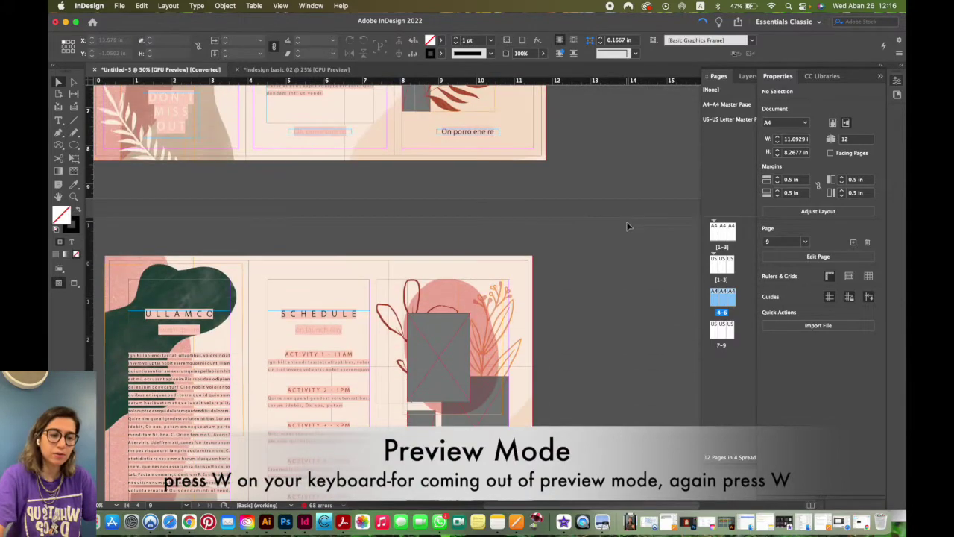
left_click_drag(375, 279, 454, 219)
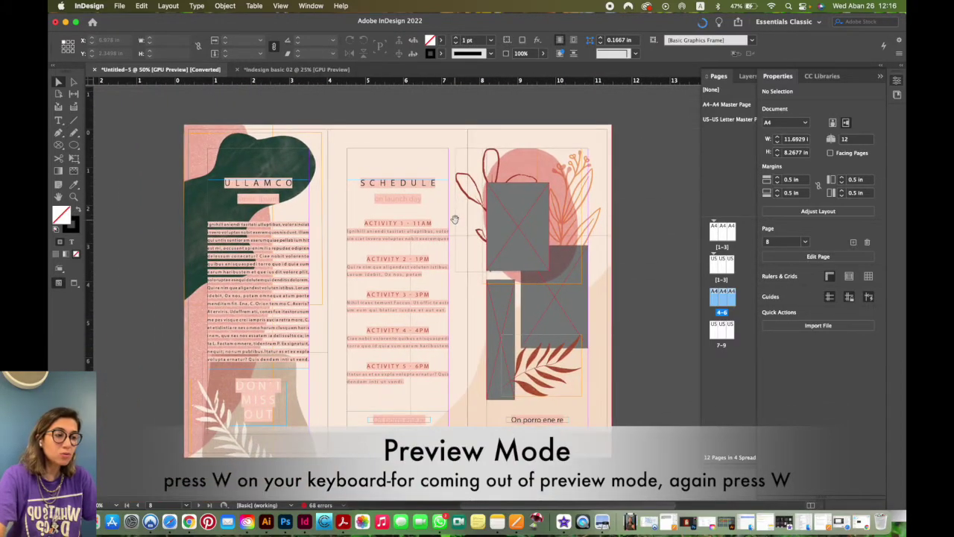
Step: Collapse the expanded panels and check the brochure spread in Preview mode before returning to Normal mode
left_click(880, 78)
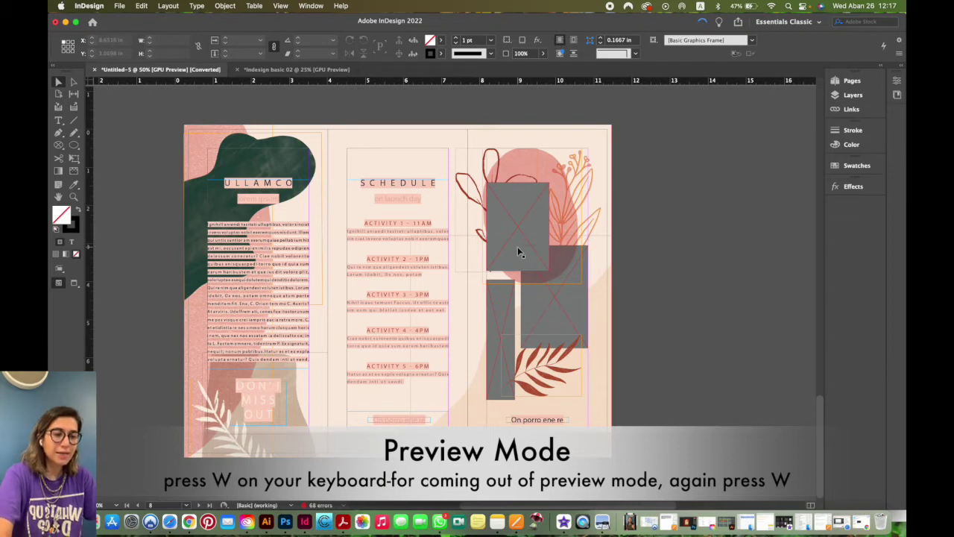
key("w")
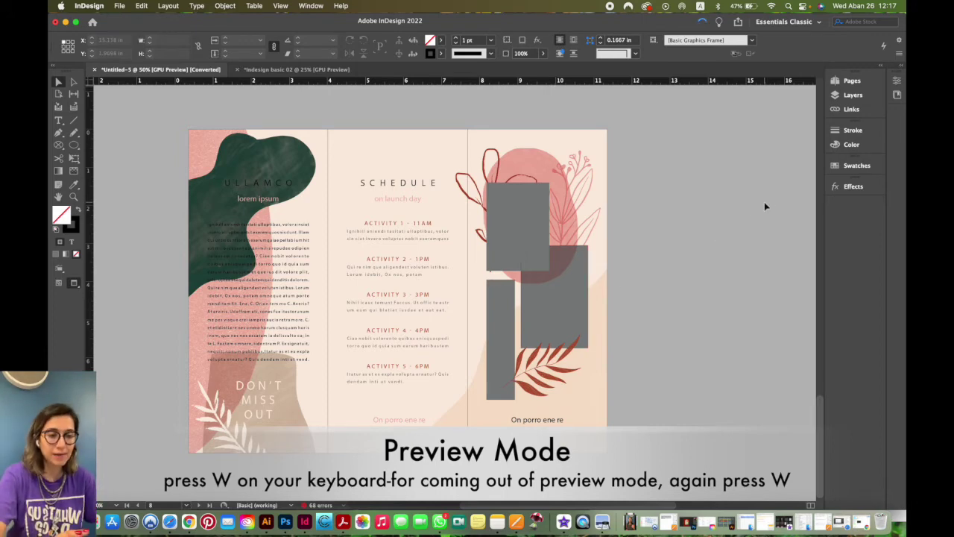
left_click(530, 218)
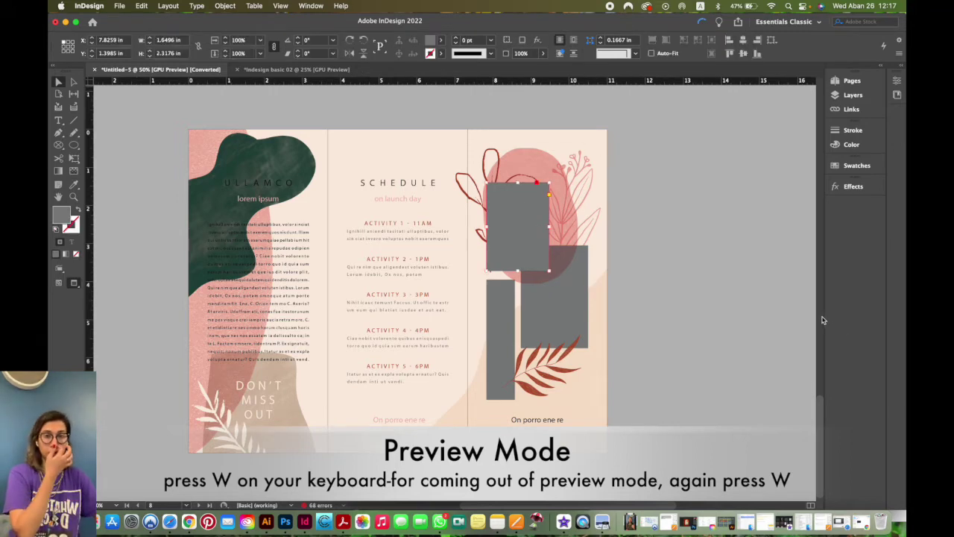
left_click(691, 243)
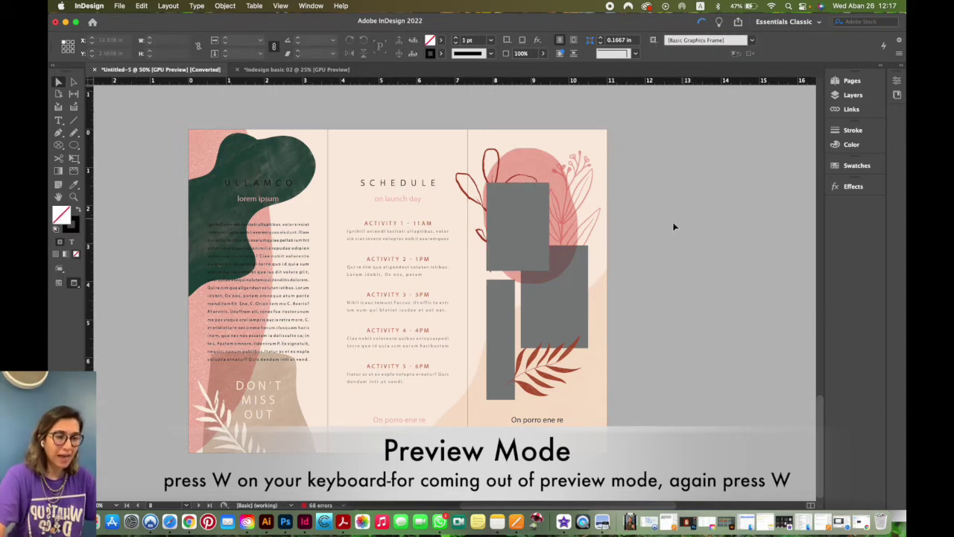
key("w")
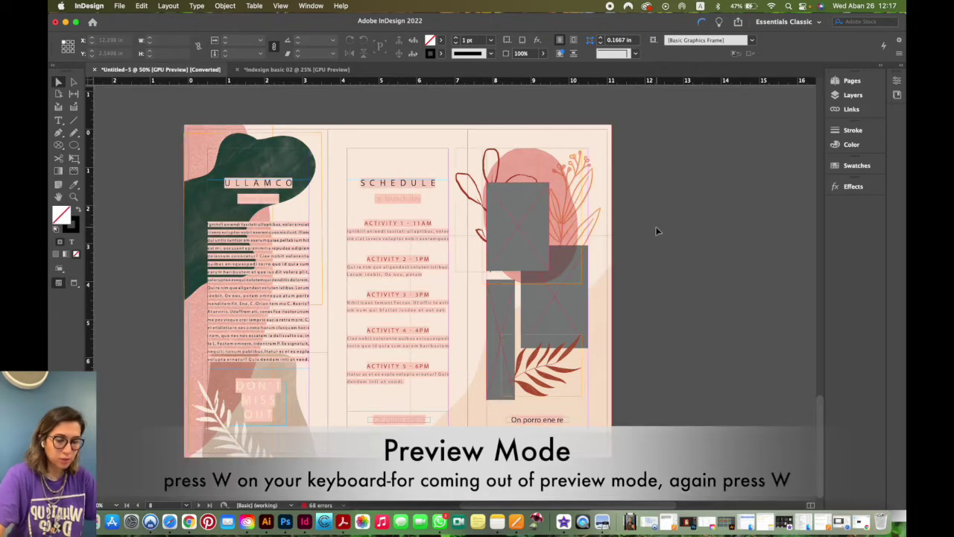
Step: Move the three gray picture frames from the SCHEDULE spread on pages 4–6 onto the pasteboard beside it
key("super+minus")
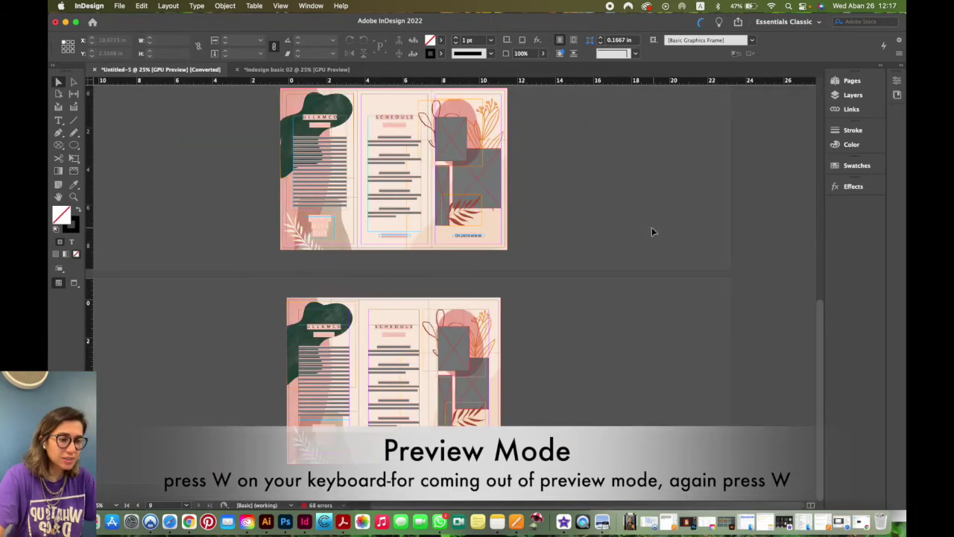
scroll(515, 216, "up", 2)
left_click_drag(460, 203, 547, 200)
left_click_drag(484, 231, 562, 243)
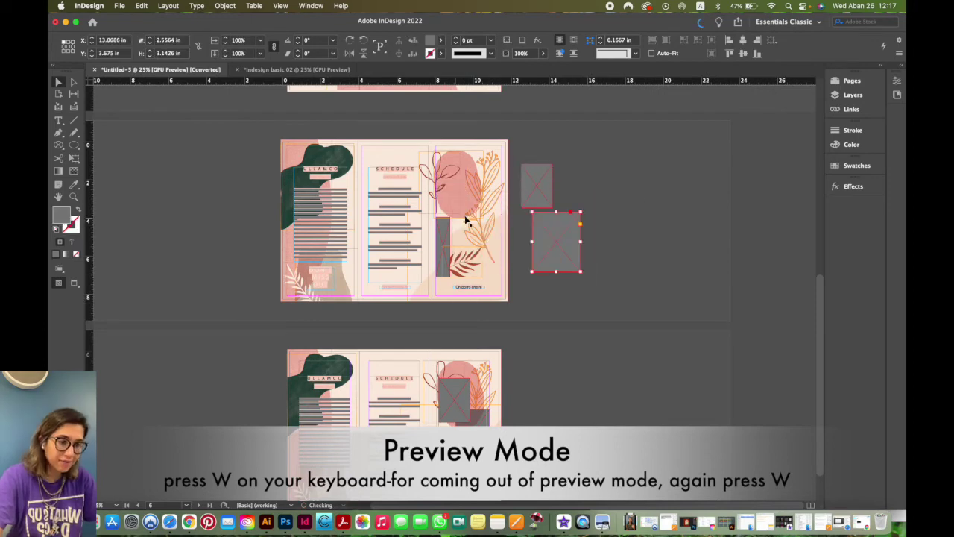
scroll(513, 145, "up", 4)
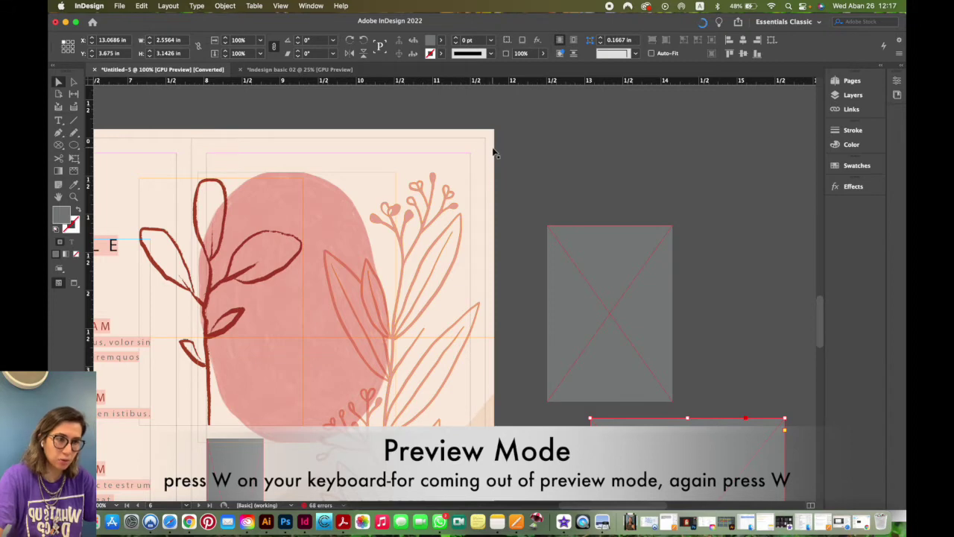
scroll(493, 152, "down", 2)
left_click_drag(373, 306, 649, 188)
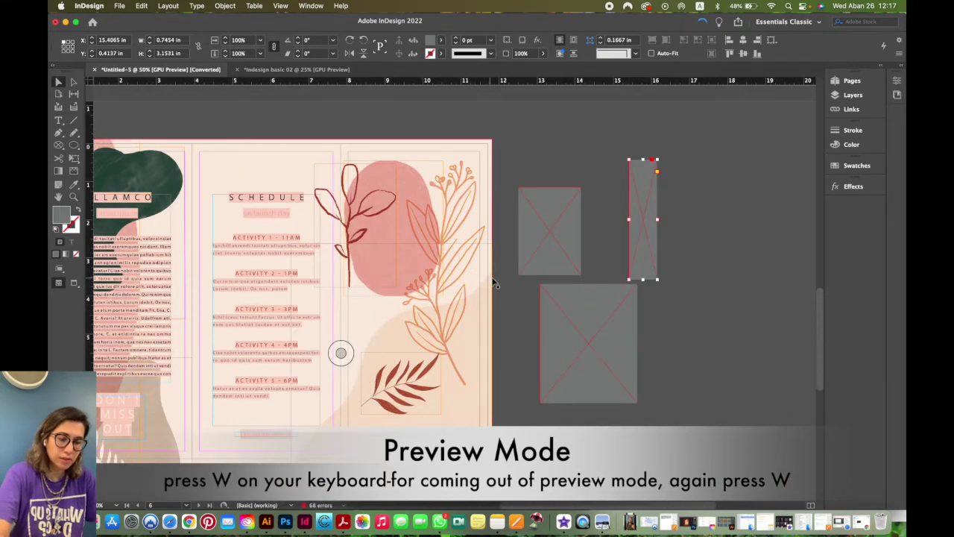
Step: Switch to Preview mode and examine the SCHEDULE spread without the pasteboard frames
key("w")
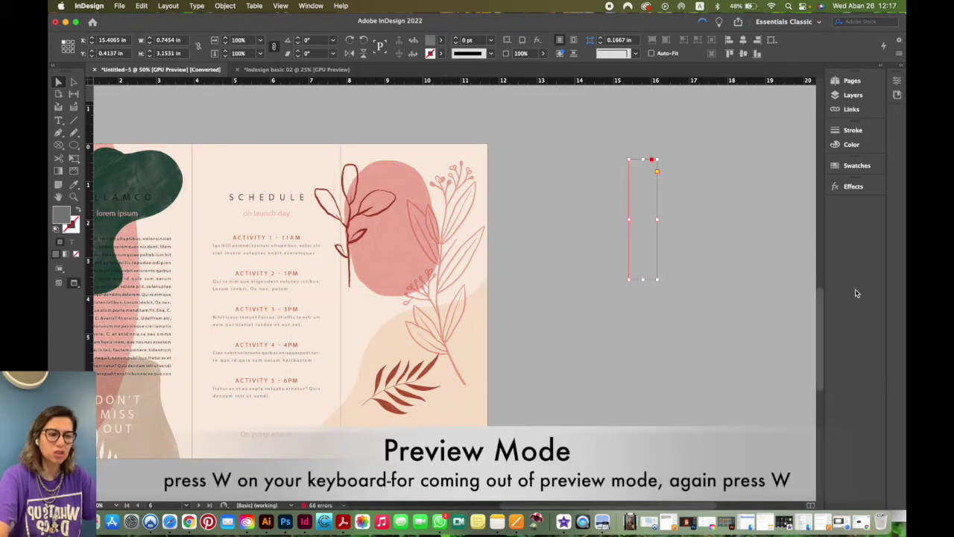
left_click(726, 269)
left_click_drag(411, 305, 559, 296)
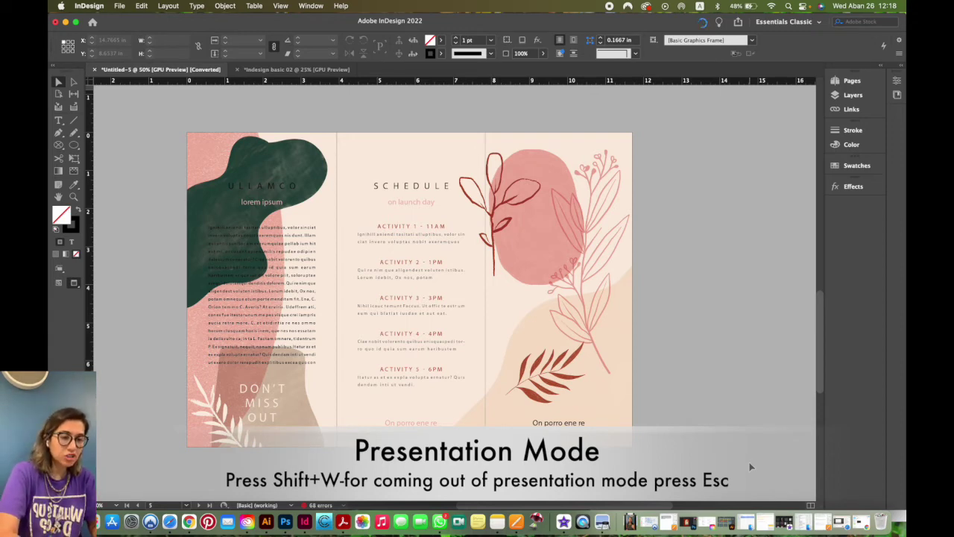
Step: Page through the brochure spreads in Presentation mode, exit it, and return the document to Normal mode
key("shift+w")
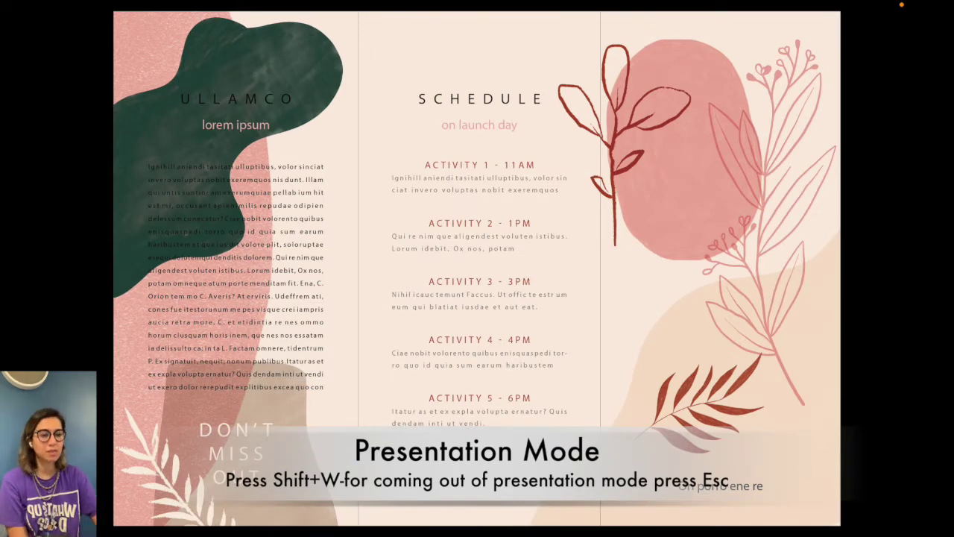
key("Right")
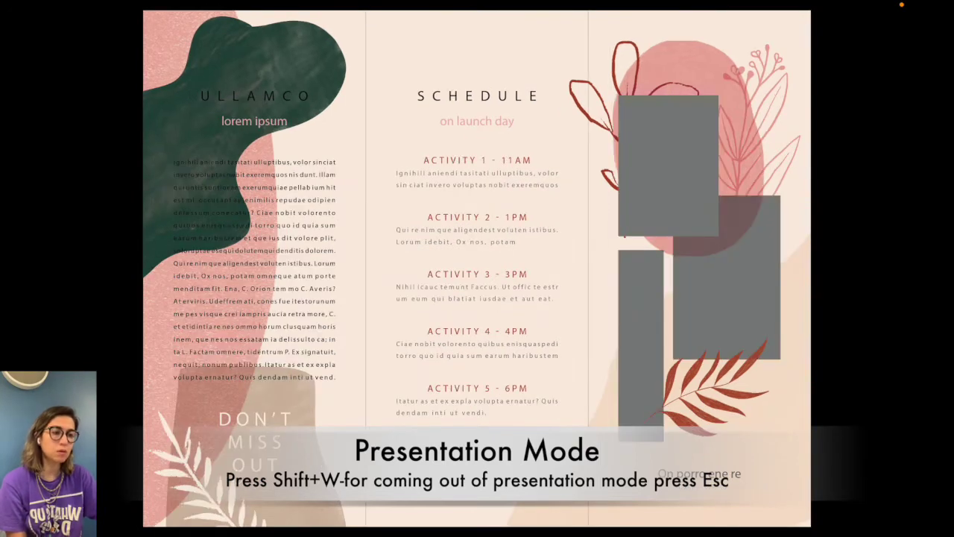
key("Right")
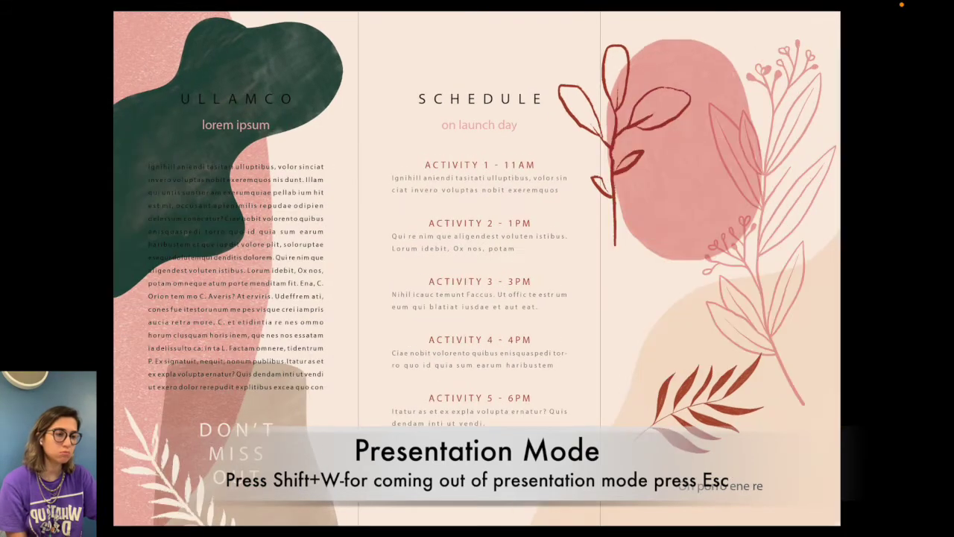
key("Right")
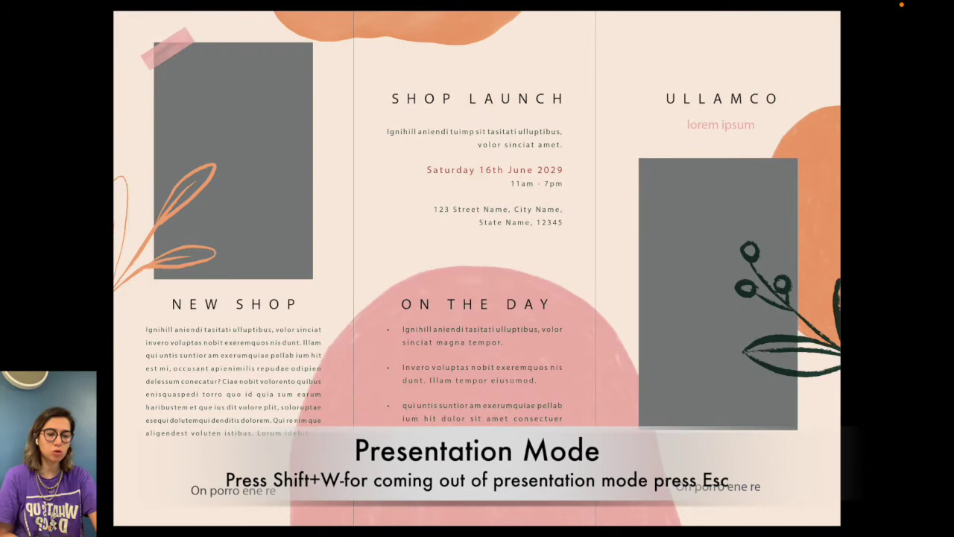
key("Escape")
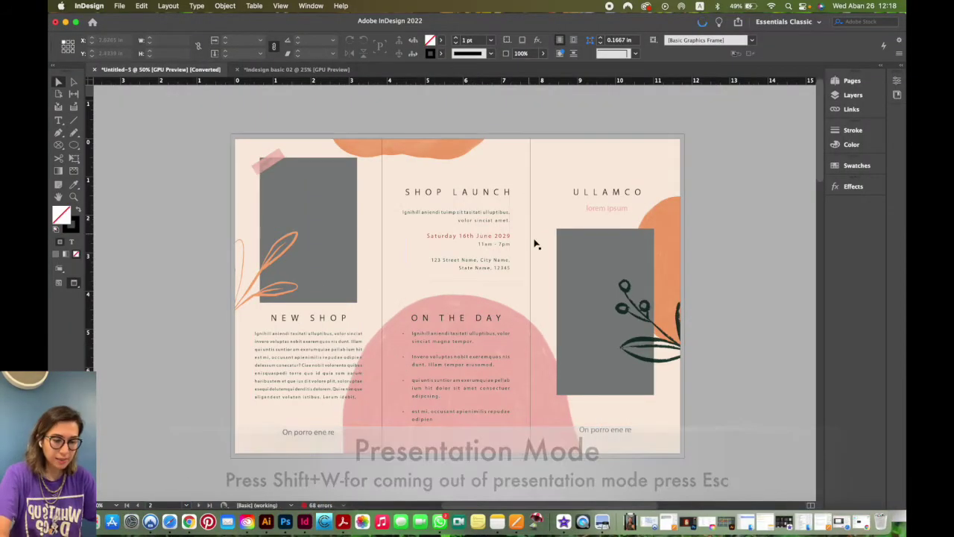
key("w")
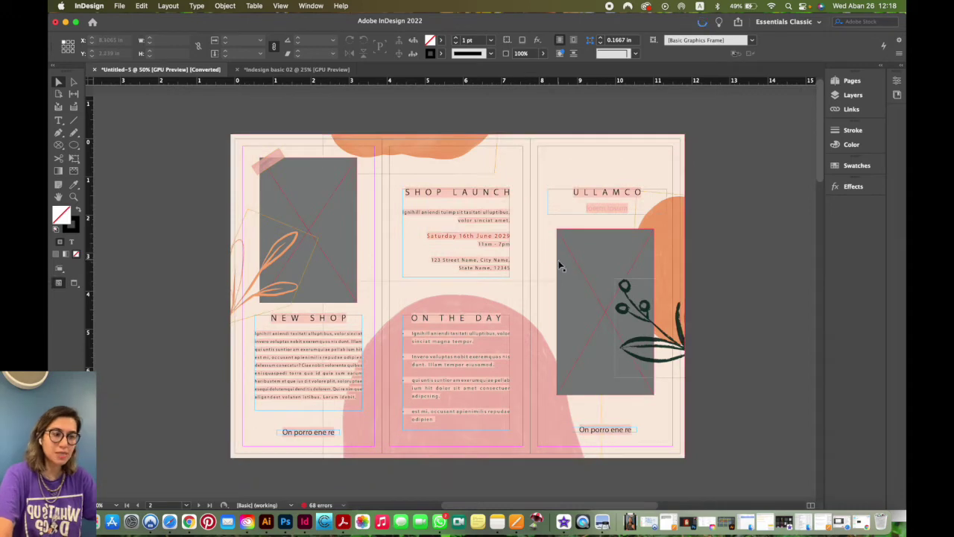
Step: Return to the Indesign basic 02 document and move the circular nature picture from page 1 to page 3
scroll(552, 254, "right", 3)
scroll(551, 254, "down", 2)
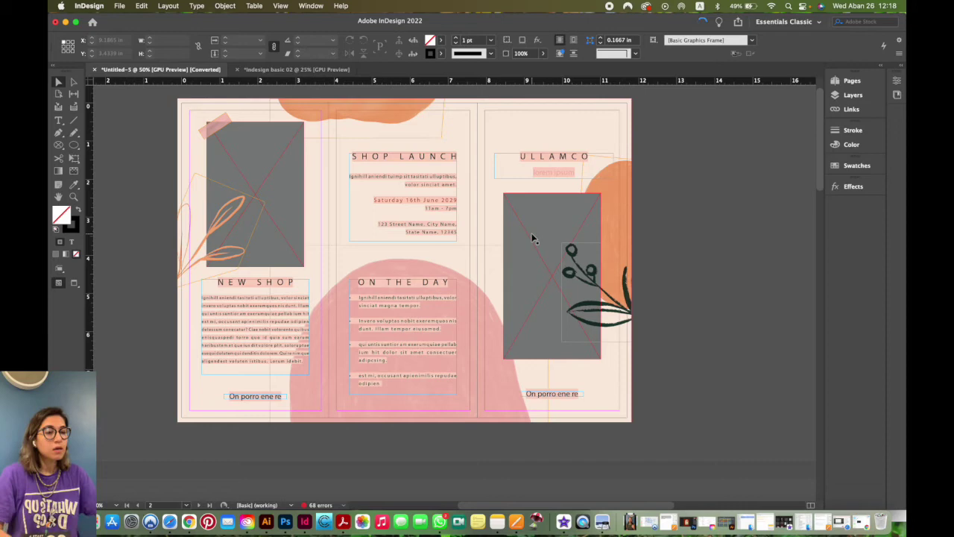
left_click(308, 71)
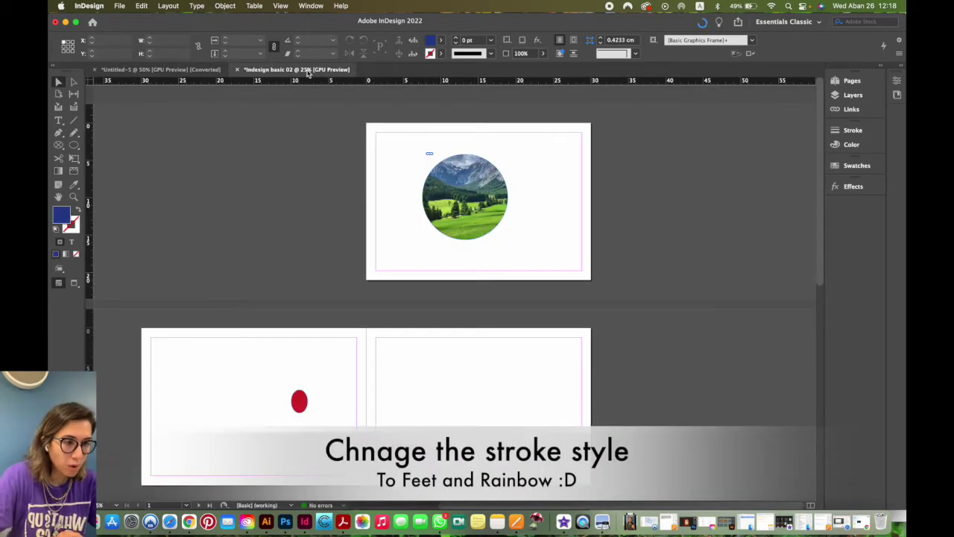
left_click_drag(455, 336, 564, 404)
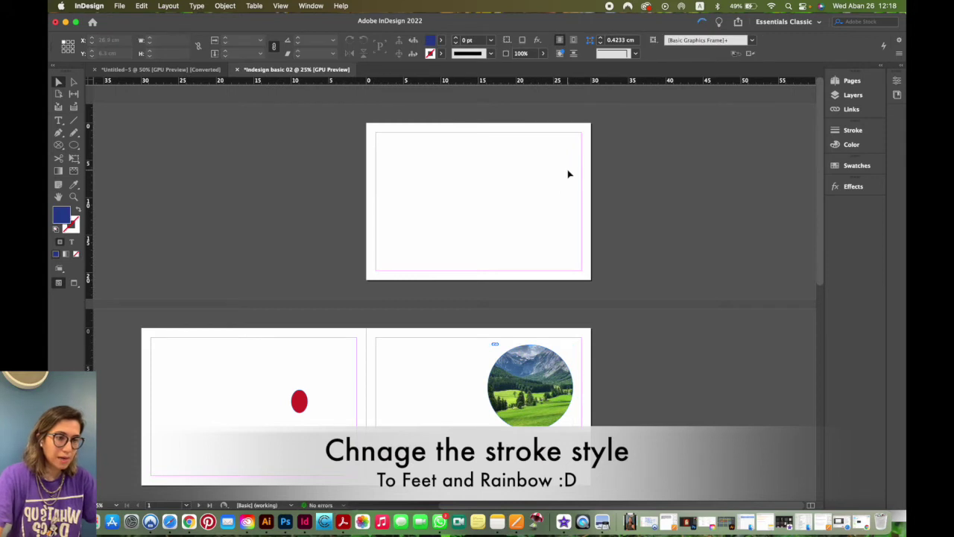
Step: Draw a wavy Pencil line about 22 by 4.7 cm on page 1 and swap its fill and stroke to leave only a blue outline
key("super+equal")
left_click_drag(441, 171, 463, 207)
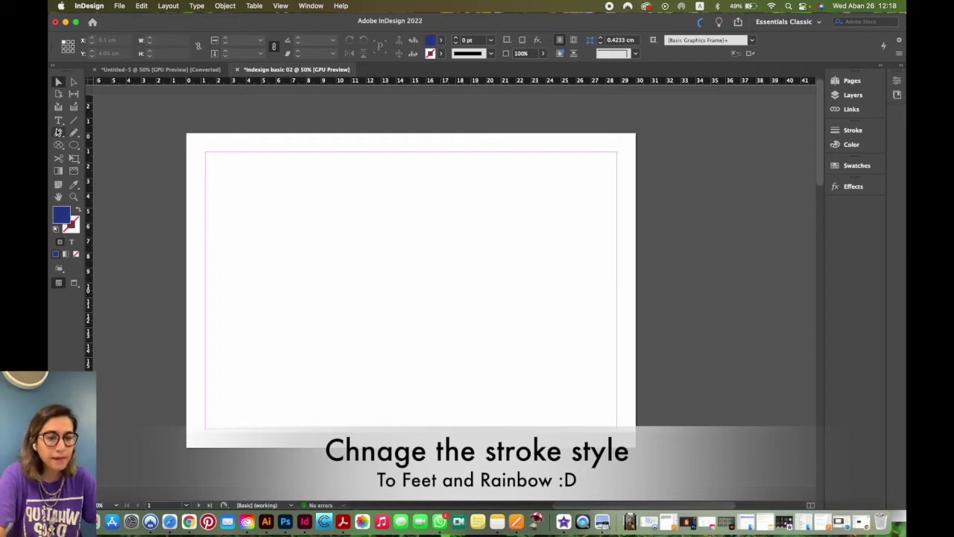
left_click(74, 133)
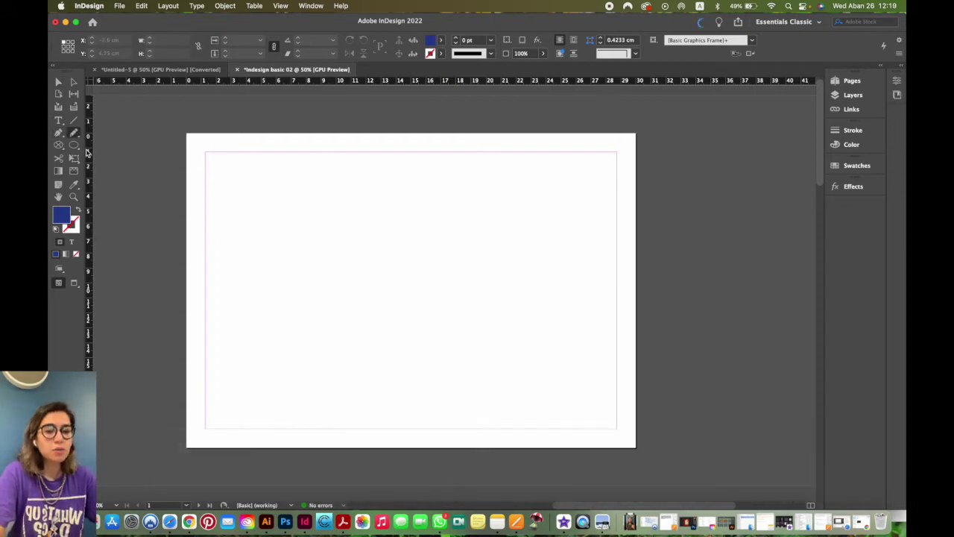
mouse_move(245, 266)
left_mouse_down()
mouse_move(259, 230)
mouse_move(380, 222)
mouse_move(495, 269)
mouse_move(571, 200)
left_mouse_up()
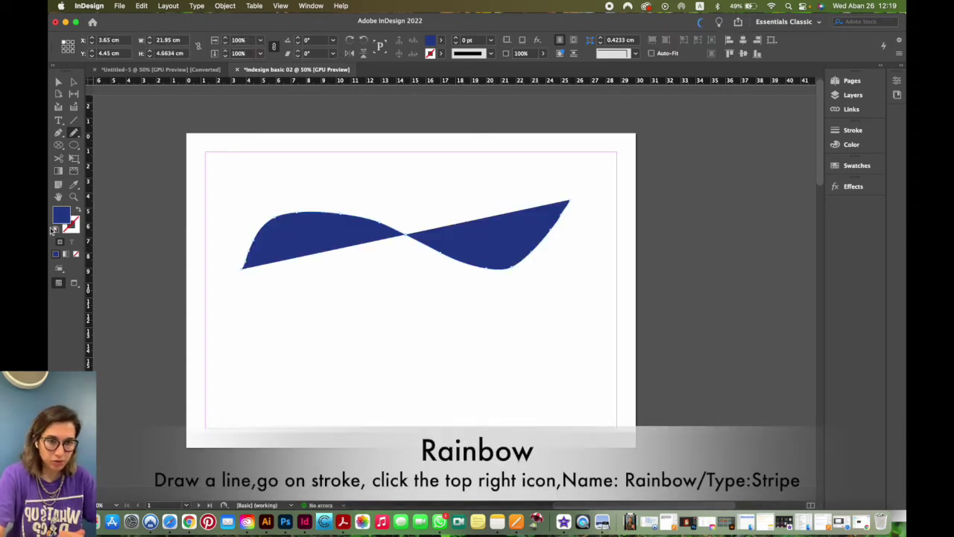
left_click(79, 212)
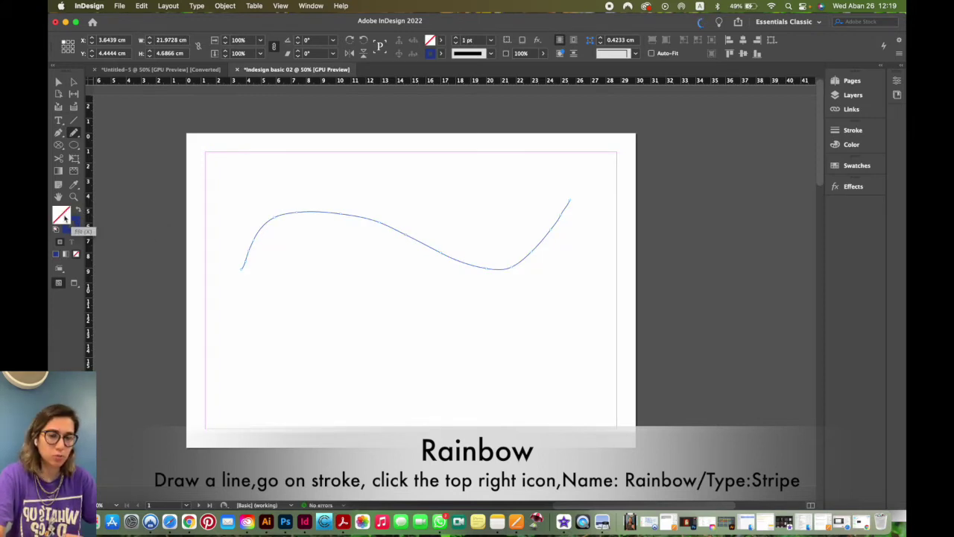
left_click(77, 212)
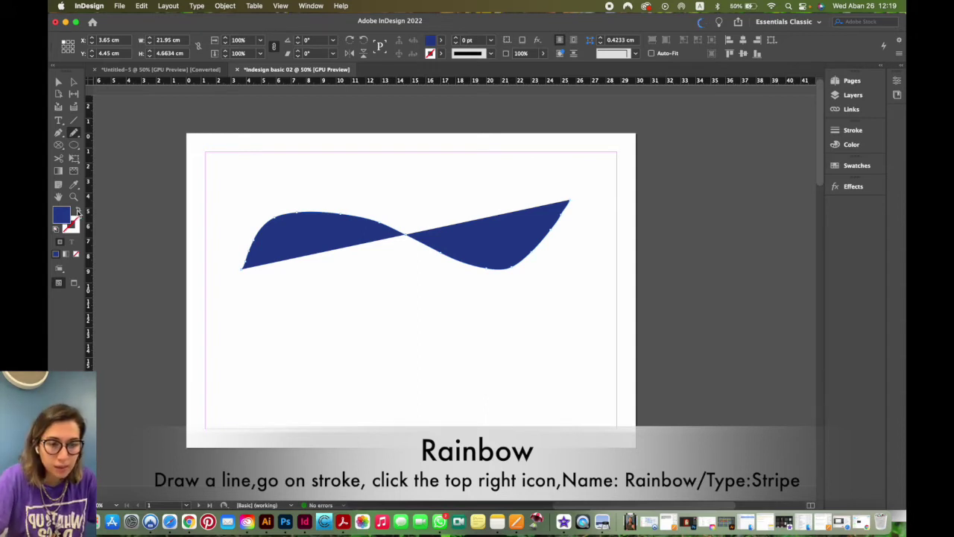
left_click(79, 213)
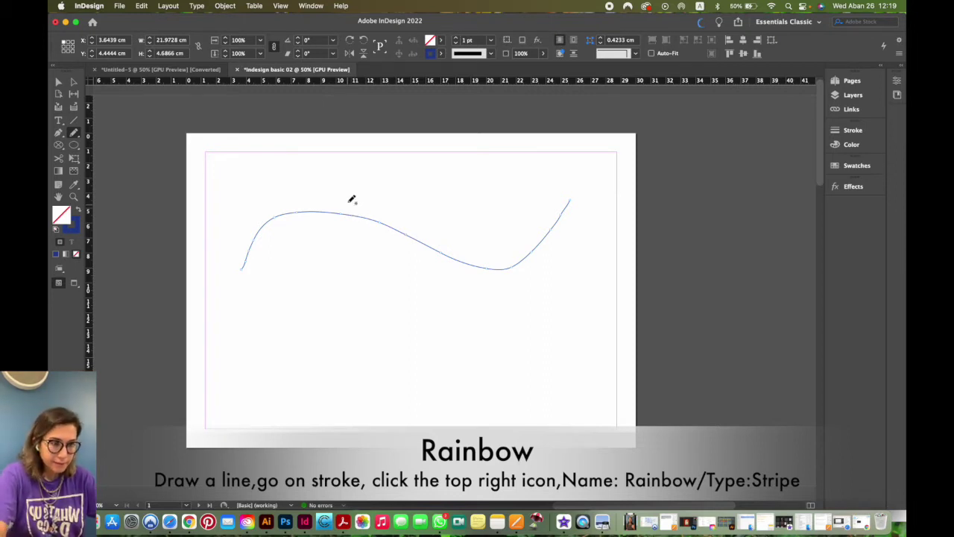
Step: Move the wavy line about 1.6 cm left and 0.5 cm up on page 1
key("v")
left_click(409, 331)
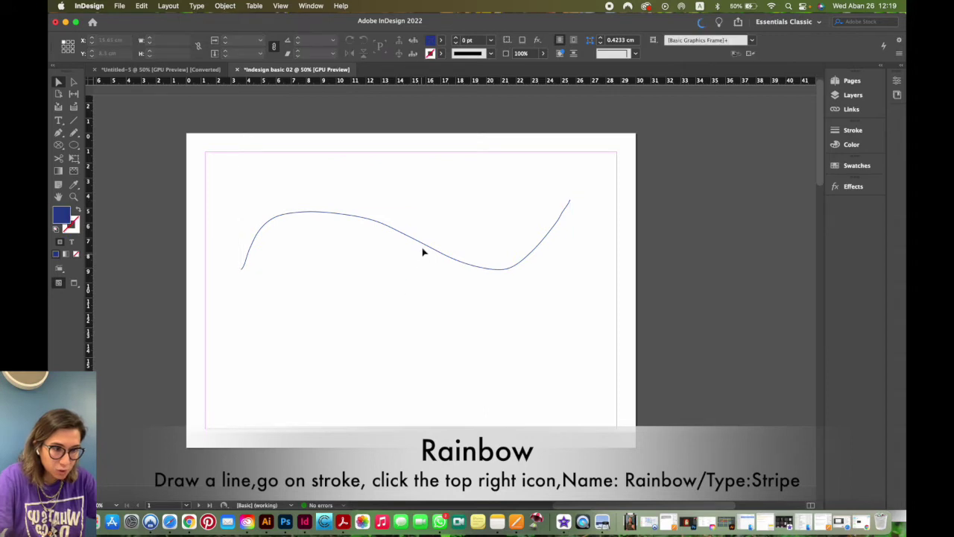
mouse_move(427, 249)
left_mouse_down()
mouse_move(409, 258)
mouse_move(395, 250)
mouse_move(402, 240)
left_mouse_up()
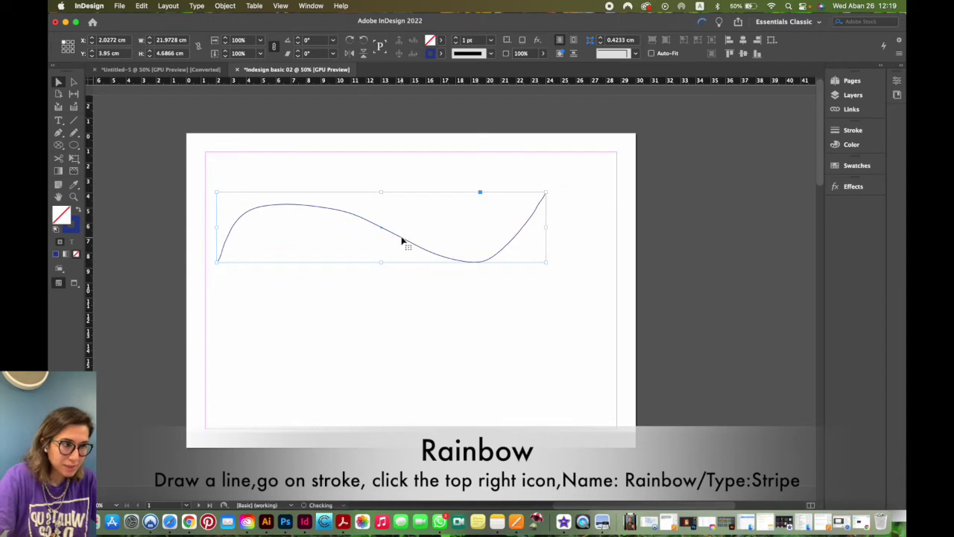
Step: Create a new stroke style named Rainbow with the Stripe type
left_click(852, 132)
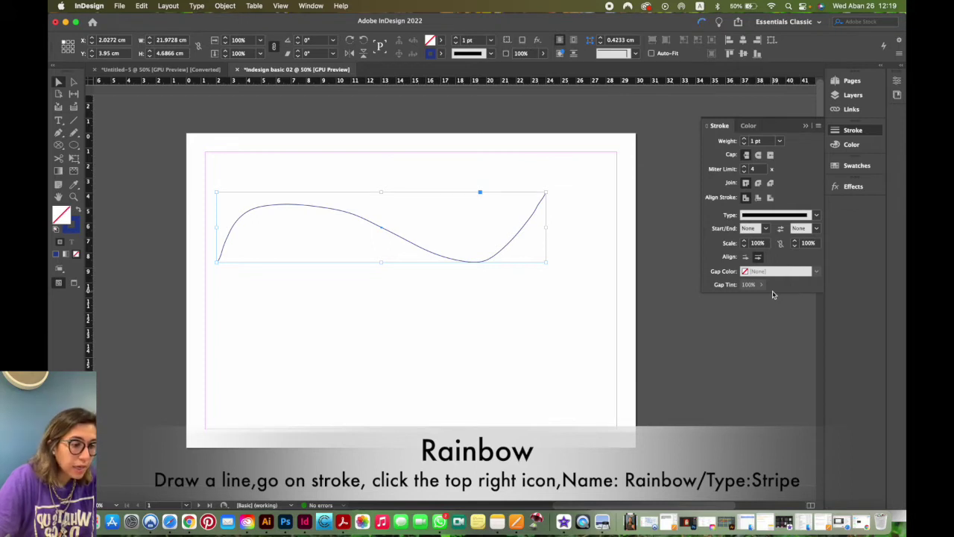
left_click(817, 126)
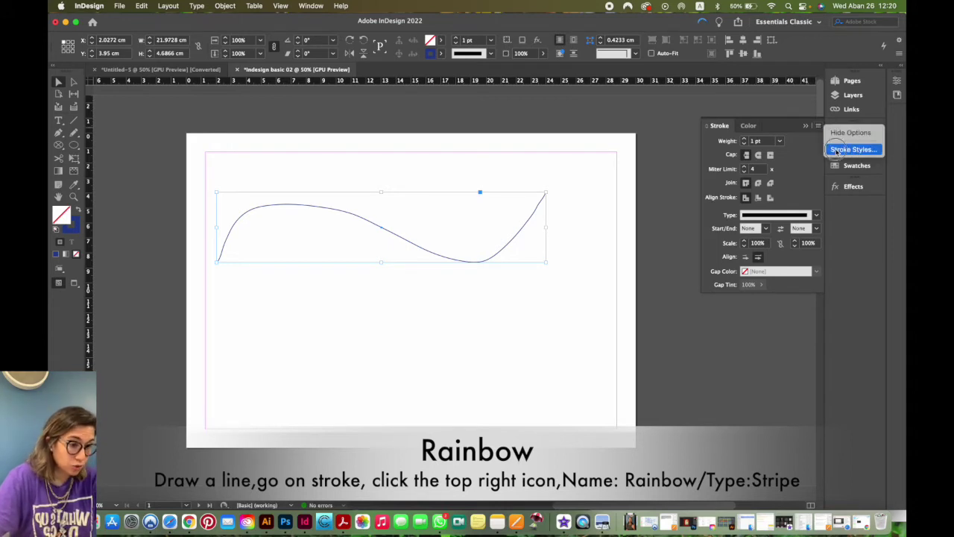
left_click(837, 149)
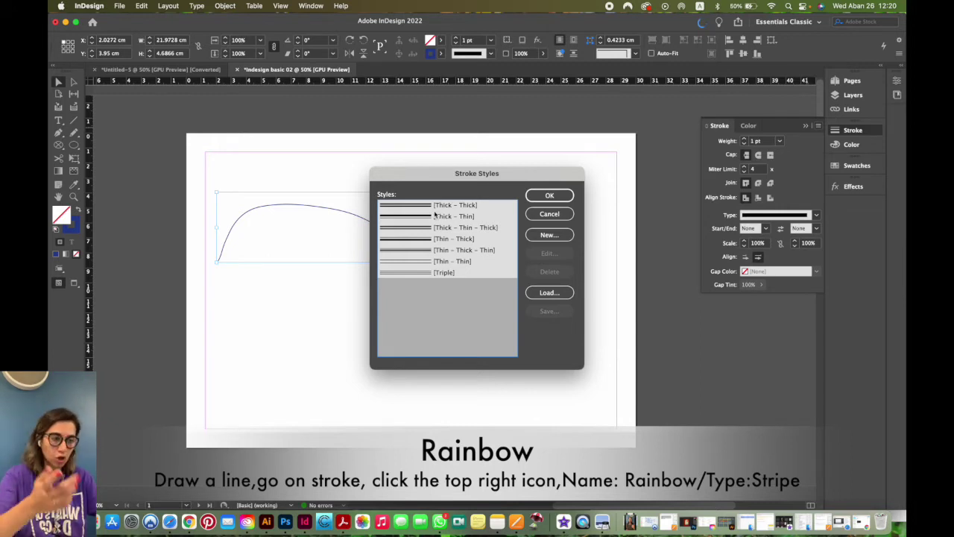
left_click(538, 237)
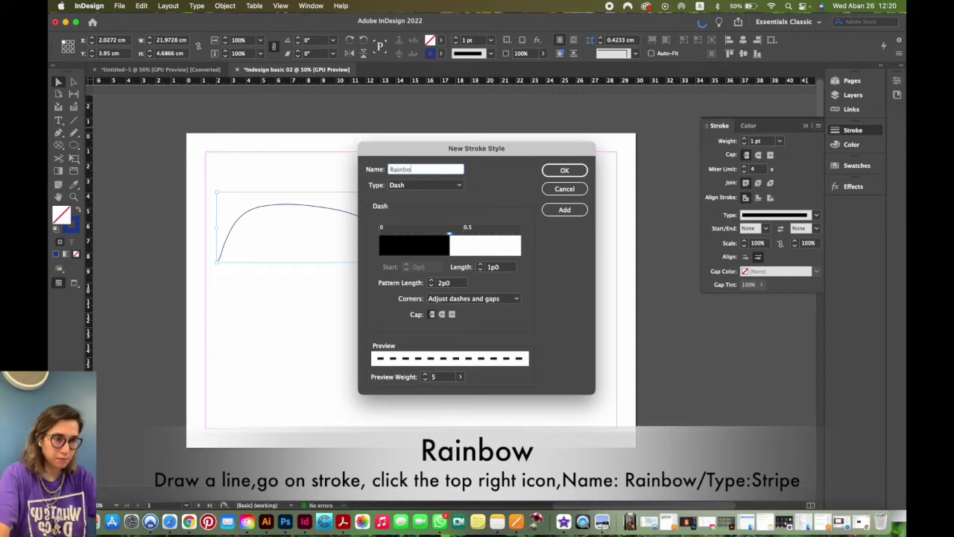
left_click(427, 185)
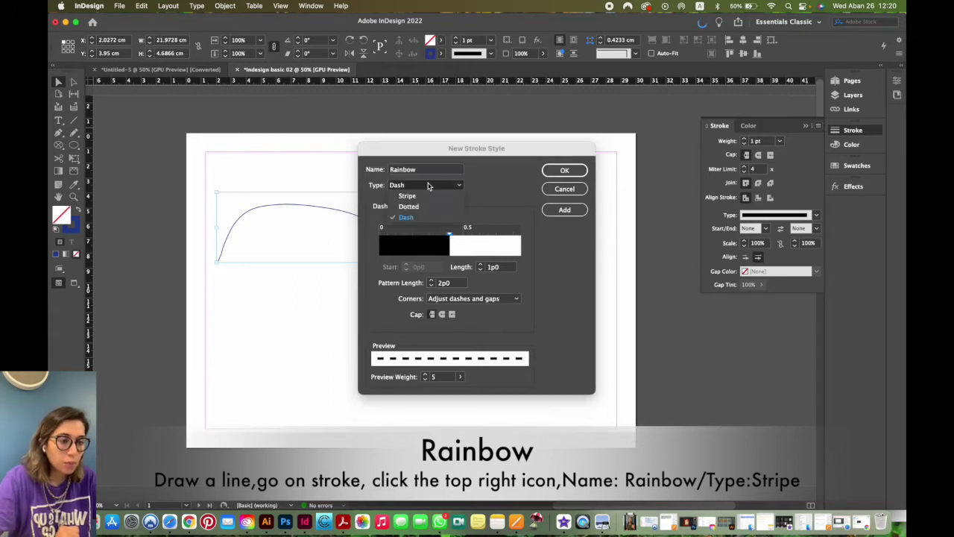
left_click(422, 196)
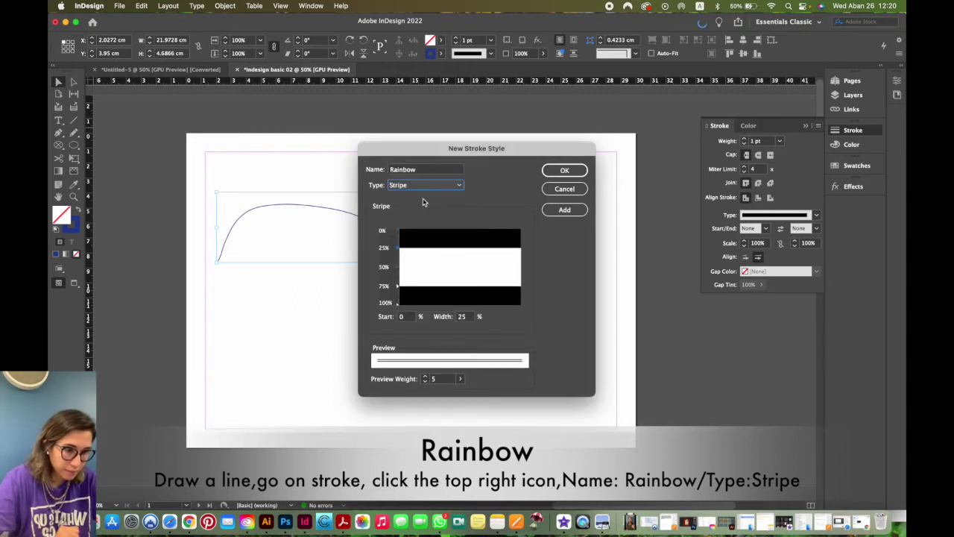
left_click(579, 171)
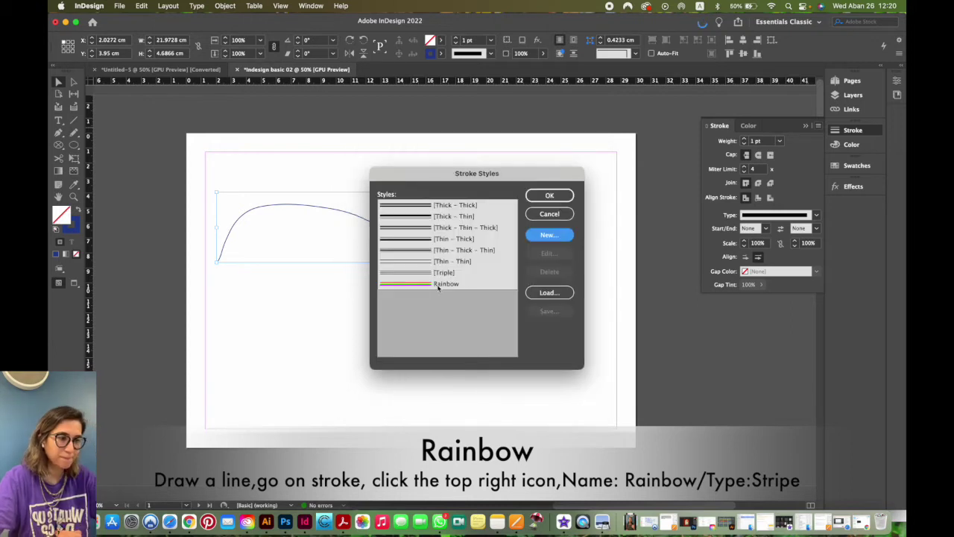
left_click(439, 285)
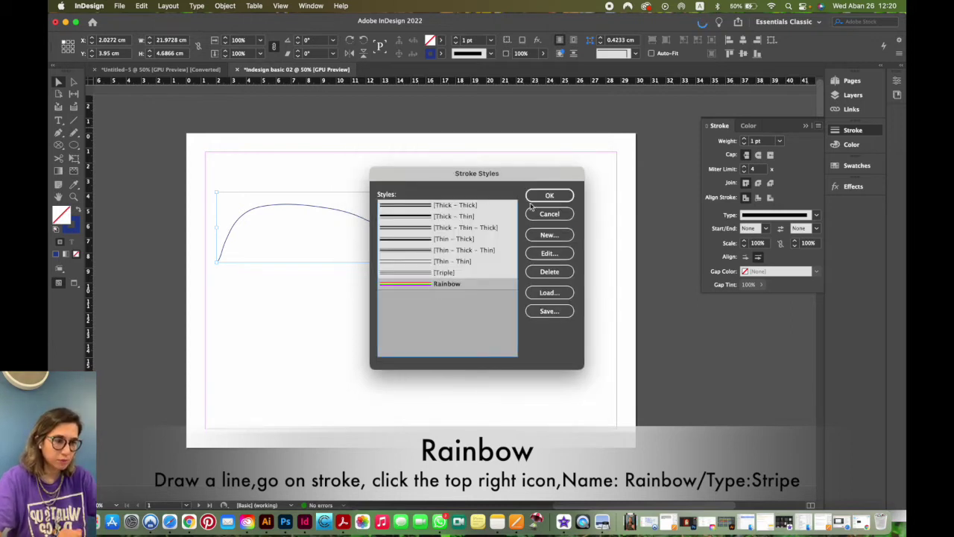
left_click(555, 195)
Step: Move the wavy line about 0.65 cm down and give it the Rainbow stroke type at a 20 pt weight
left_click(453, 270)
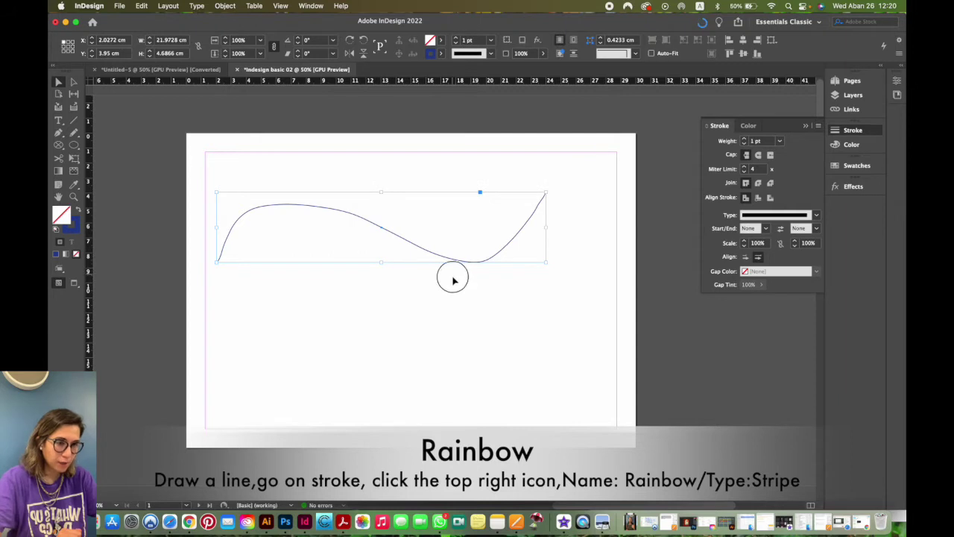
left_click_drag(459, 265, 462, 274)
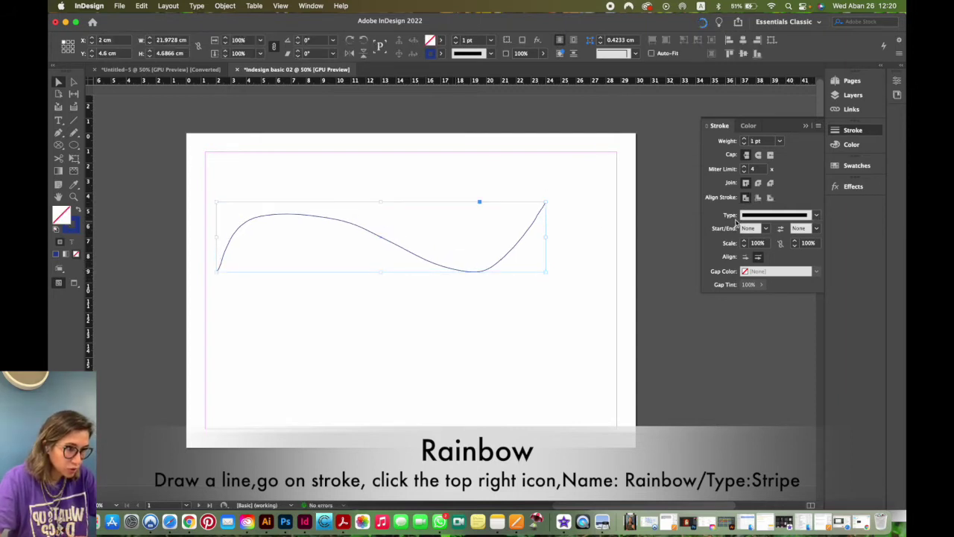
left_click(815, 217)
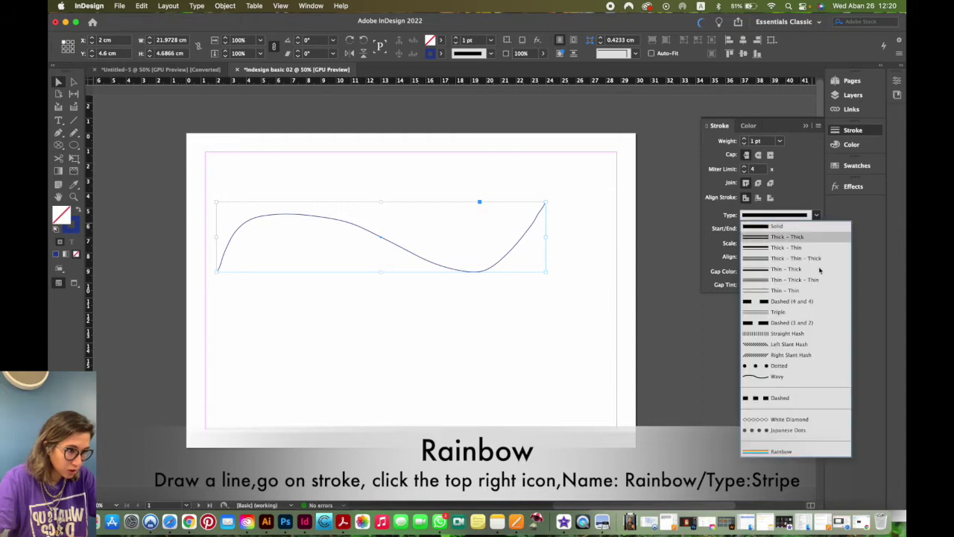
left_click(779, 450)
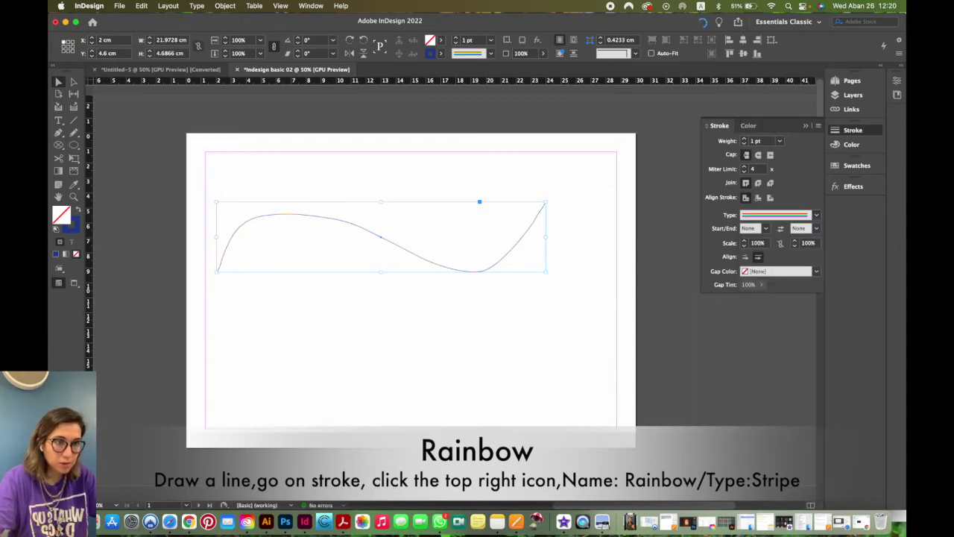
left_click(490, 40)
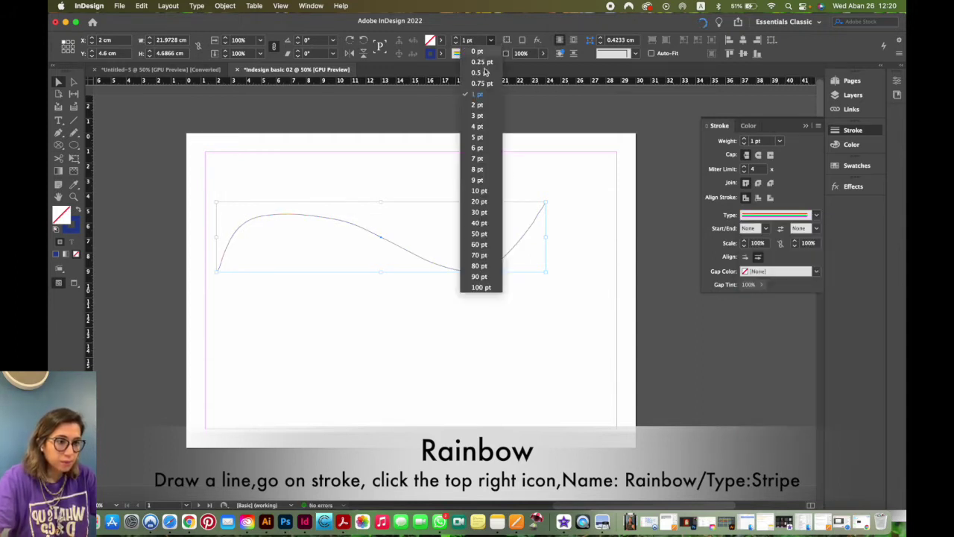
left_click(484, 202)
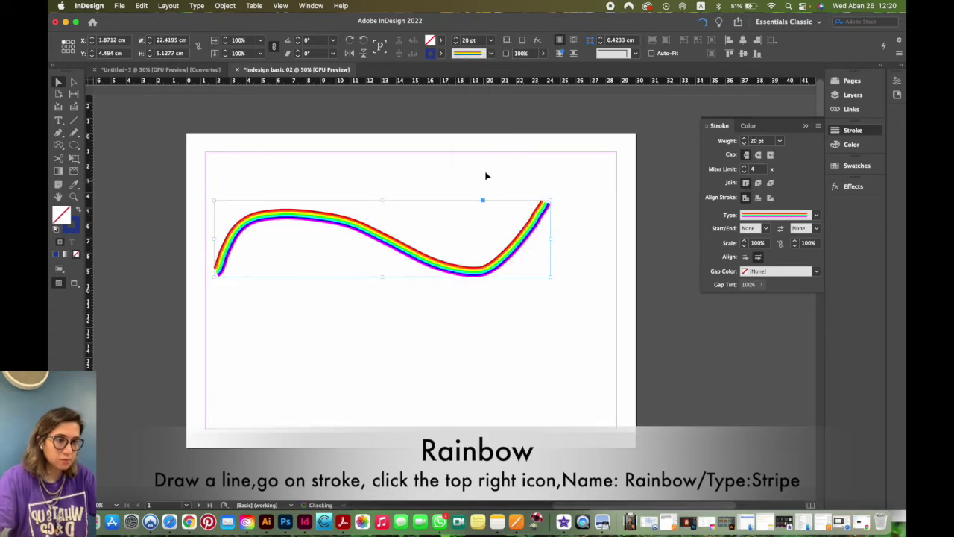
Step: Move the rainbow line about 2.6 cm up on page 1, and undo both this move and the 20 pt weight
left_click(548, 191)
left_click_drag(520, 254, 507, 209)
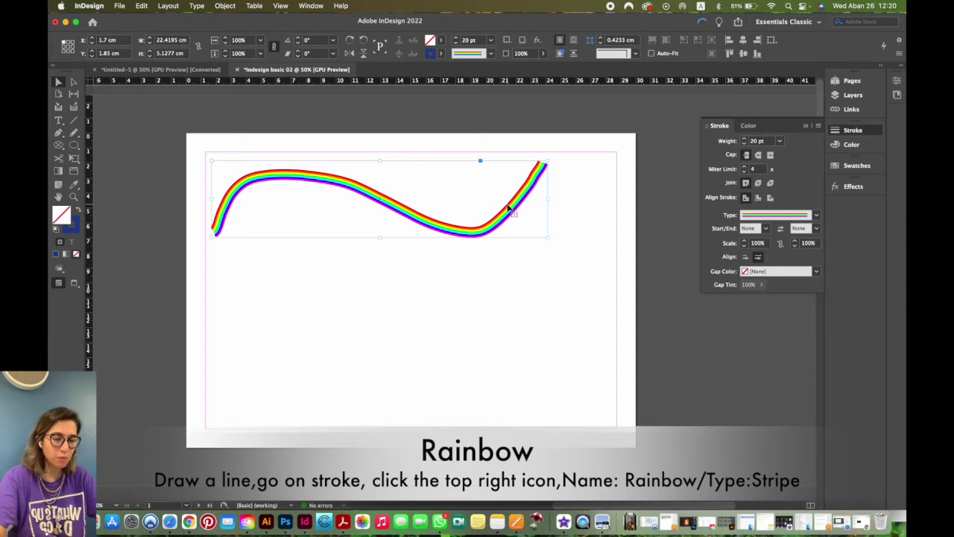
key("super+z")
key("super+z")
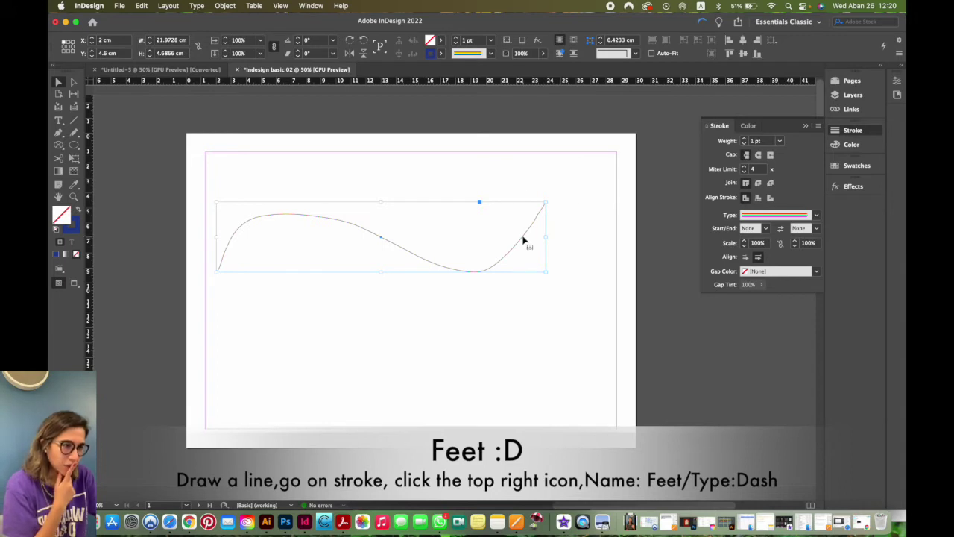
Step: Move the thin wavy line about 0.4 cm to the right on page 1
left_click_drag(525, 238, 534, 237)
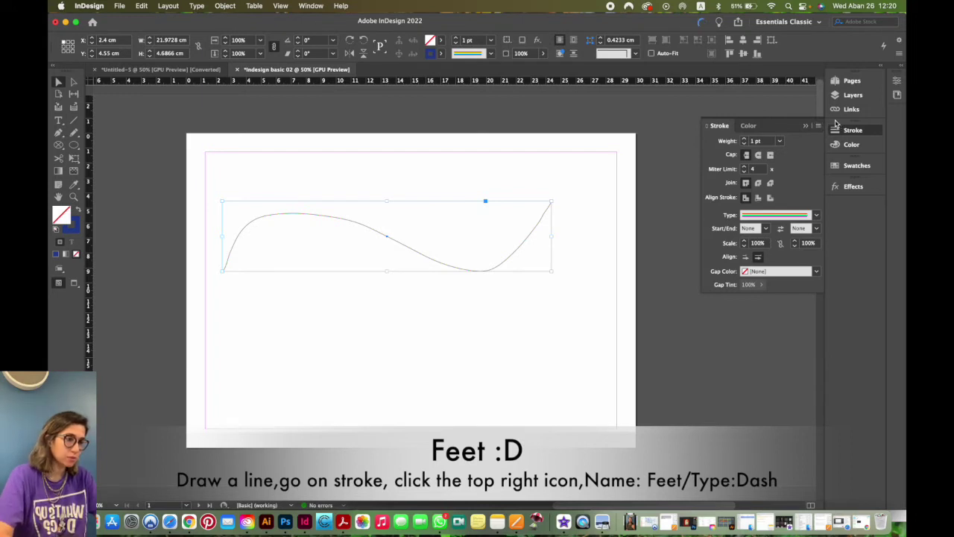
scroll(460, 210, "up", 14)
scroll(459, 210, "down", 15)
scroll(457, 207, "up", 2)
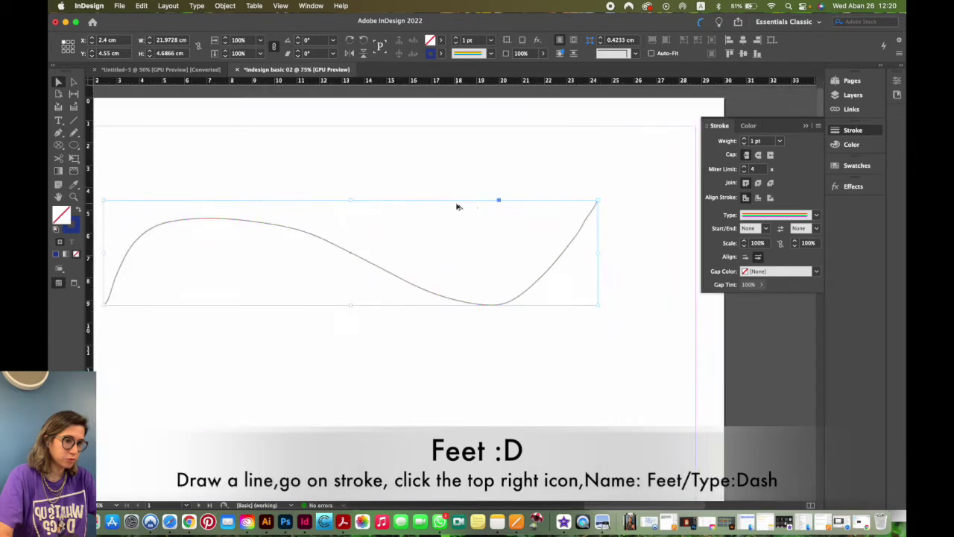
scroll(520, 219, "up", 2)
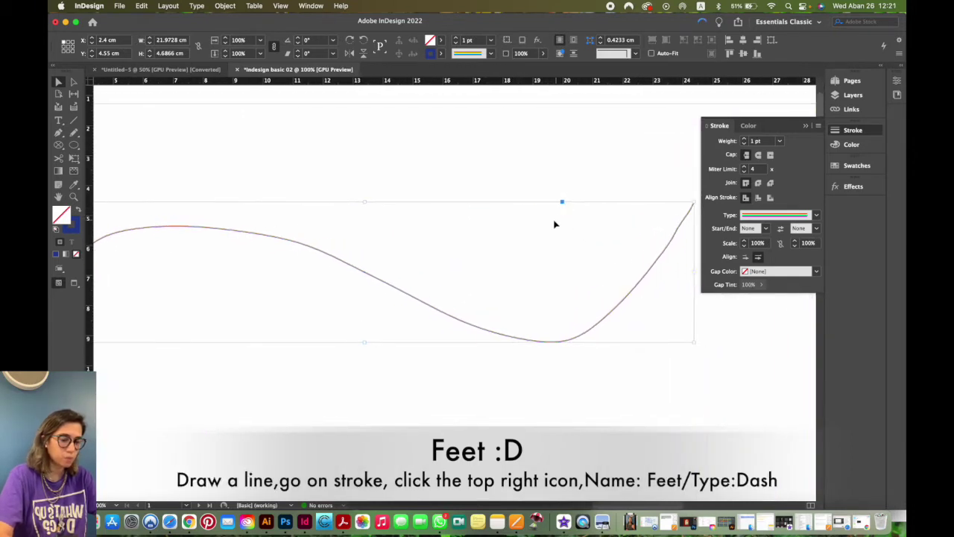
scroll(486, 211, "down", 2)
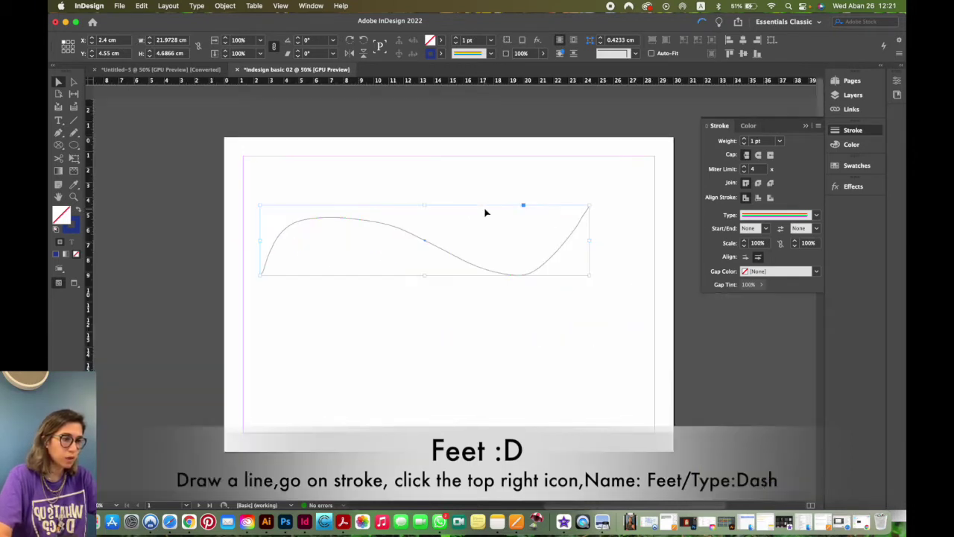
Step: Create a new stroke style named Feet with the Dash type
left_click(817, 128)
left_click(859, 152)
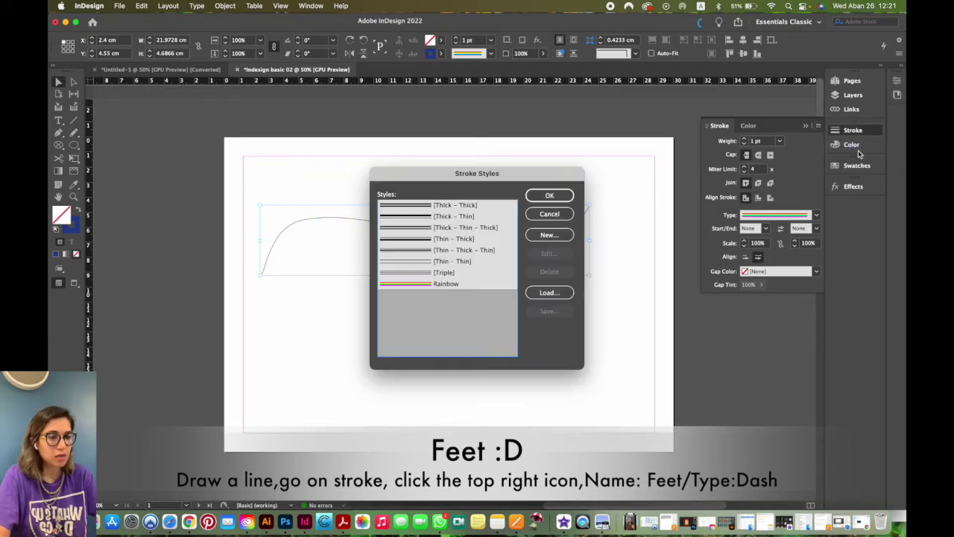
left_click(549, 234)
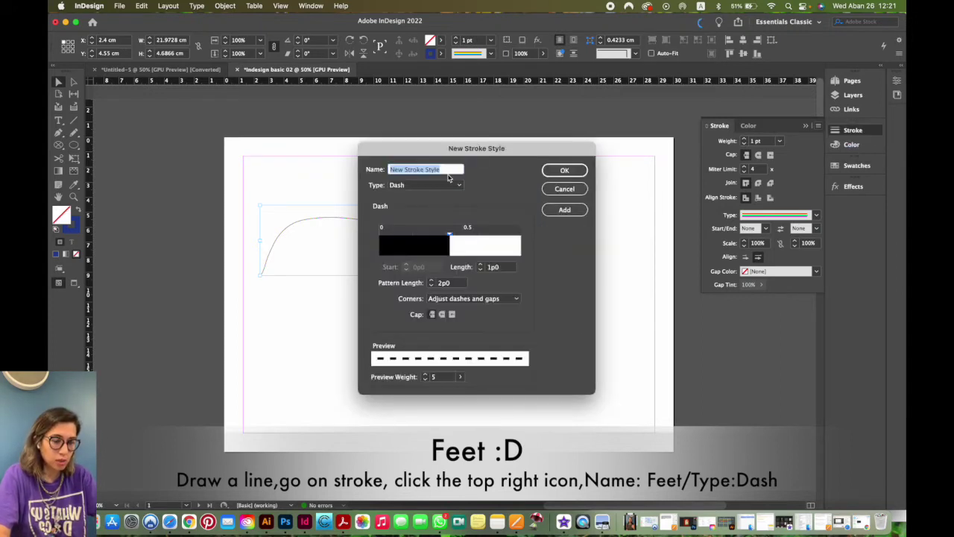
type("Feet")
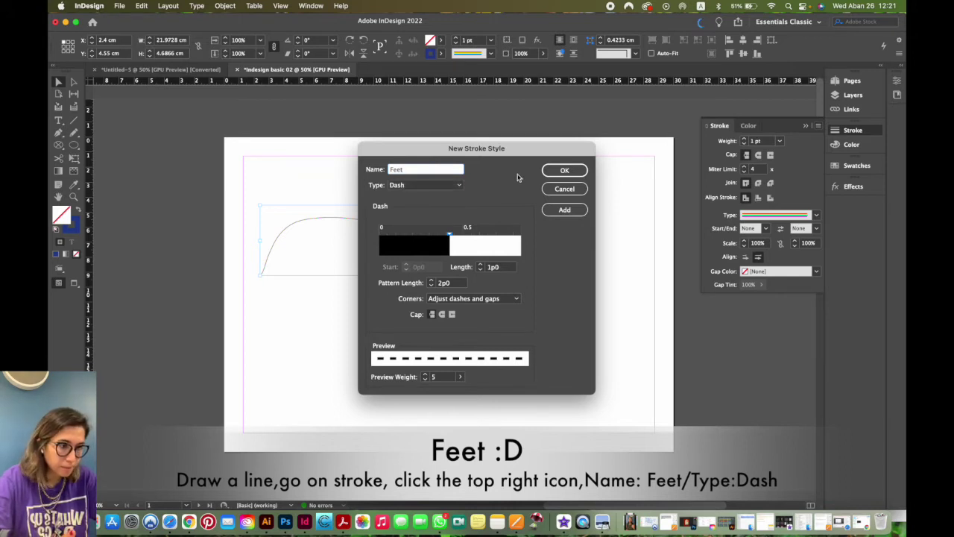
left_click(568, 170)
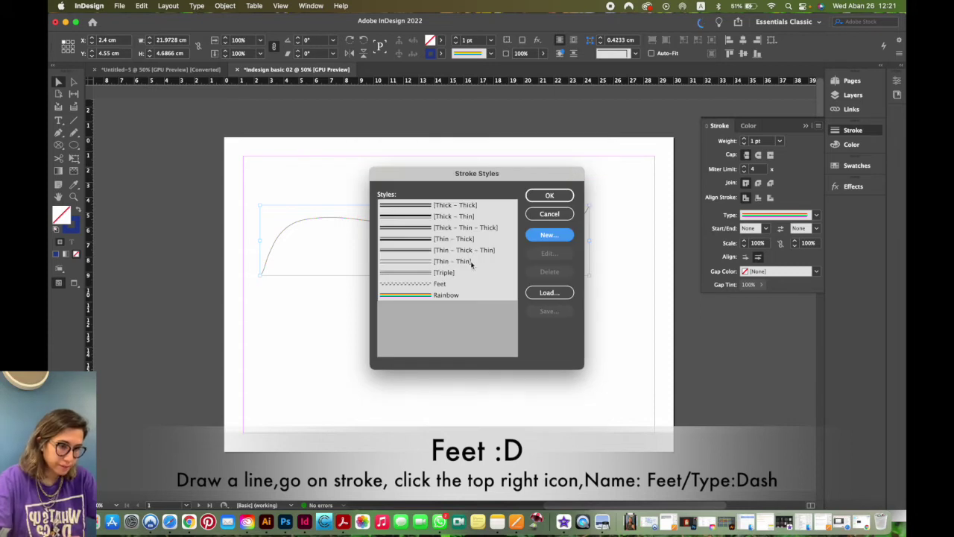
left_click(439, 284)
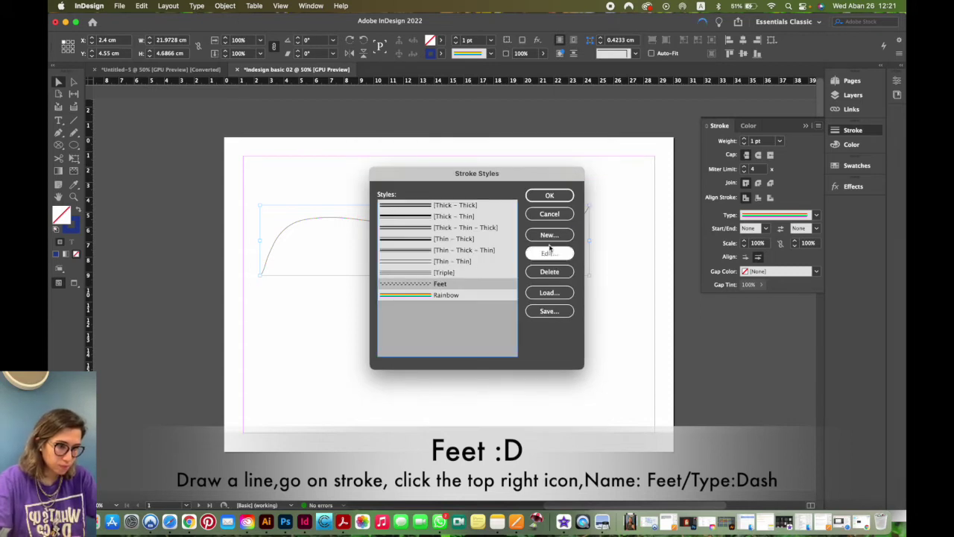
left_click(565, 195)
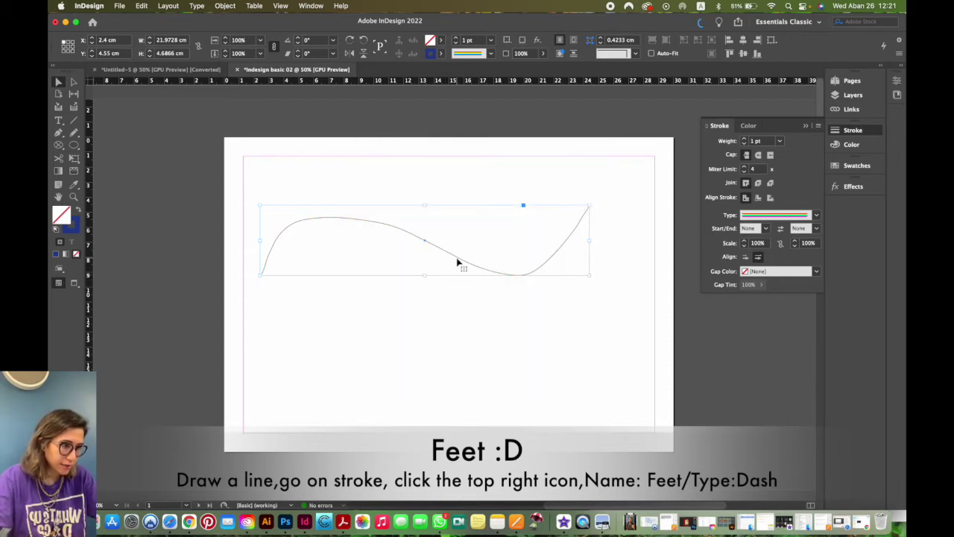
Step: Apply the Feet stroke type to the wavy line, increase its weight to 20 pt and finally 60 pt, and deselect it
left_click(817, 216)
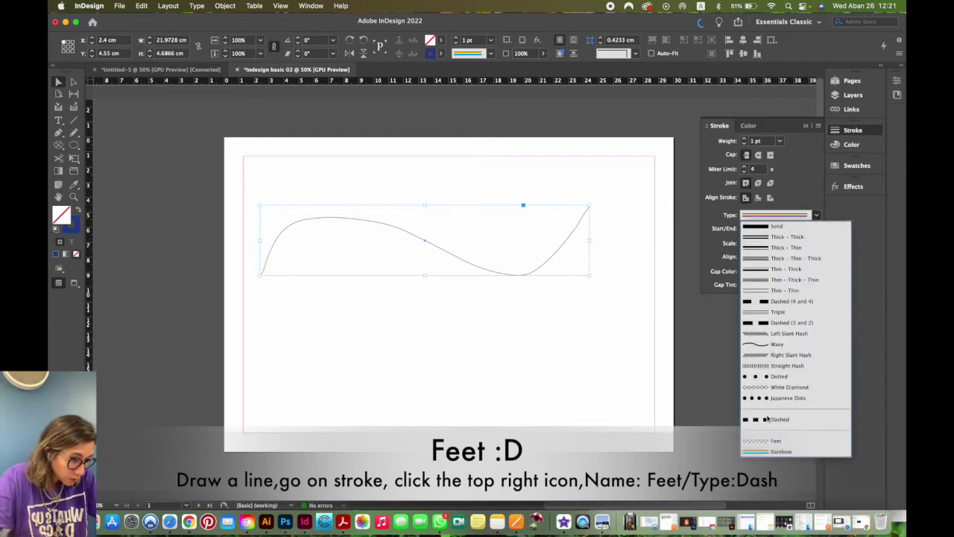
left_click(779, 441)
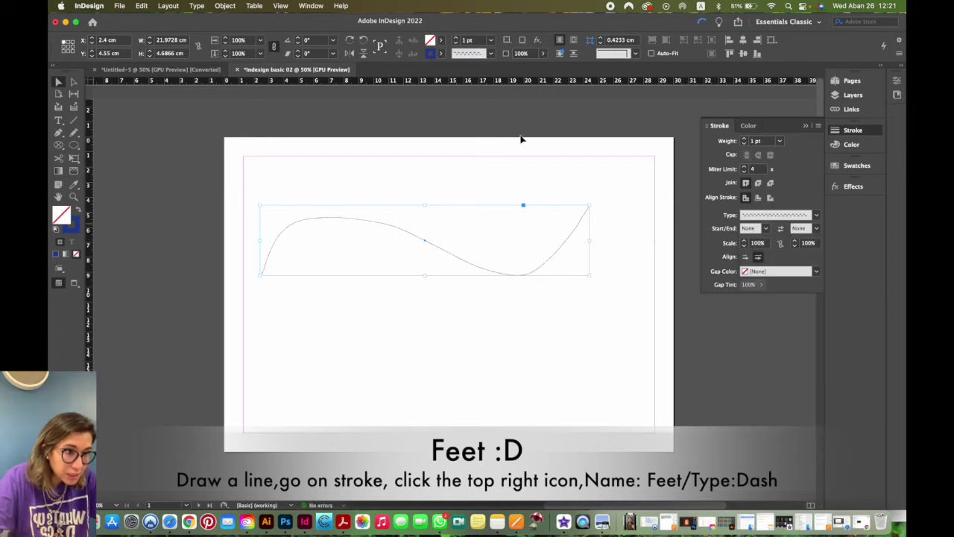
left_click(490, 40)
left_click(489, 202)
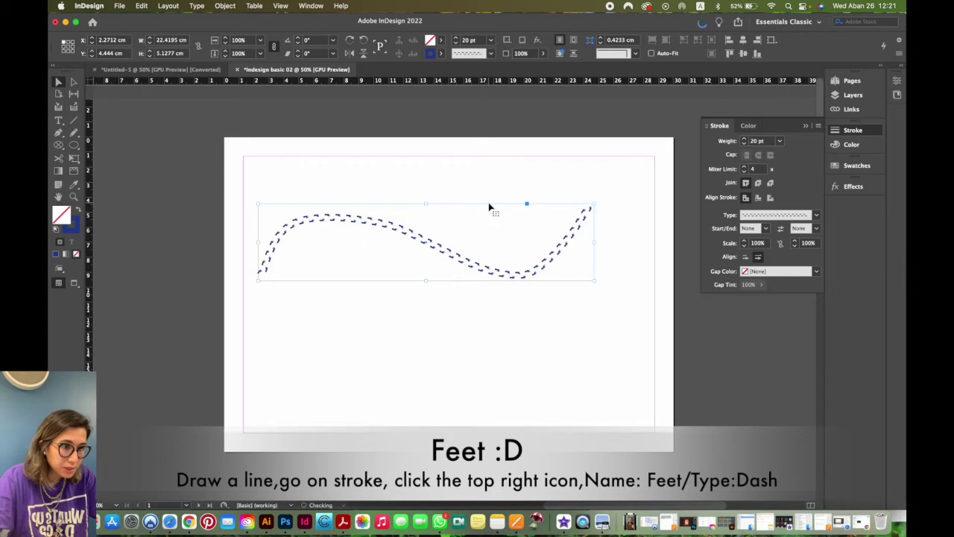
left_click(491, 40)
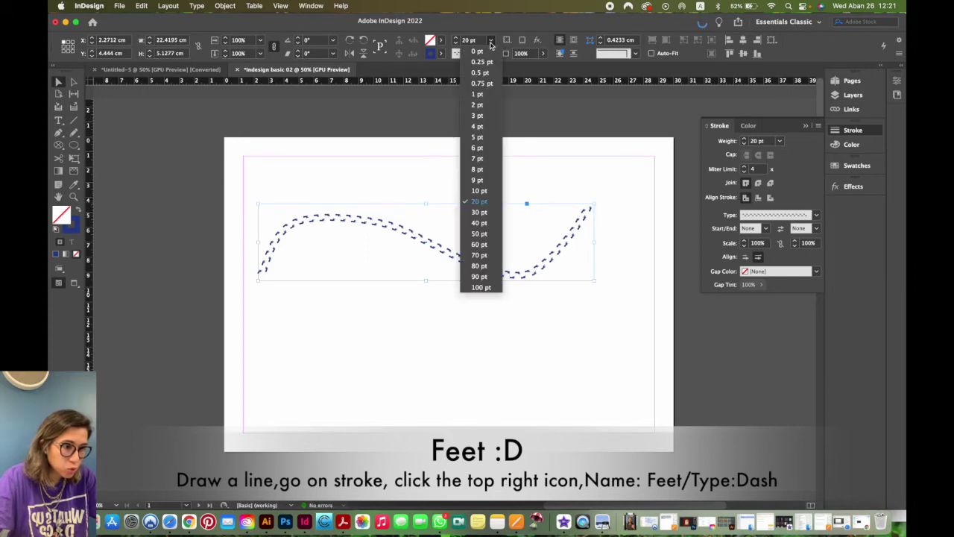
left_click(498, 246)
left_click(489, 337)
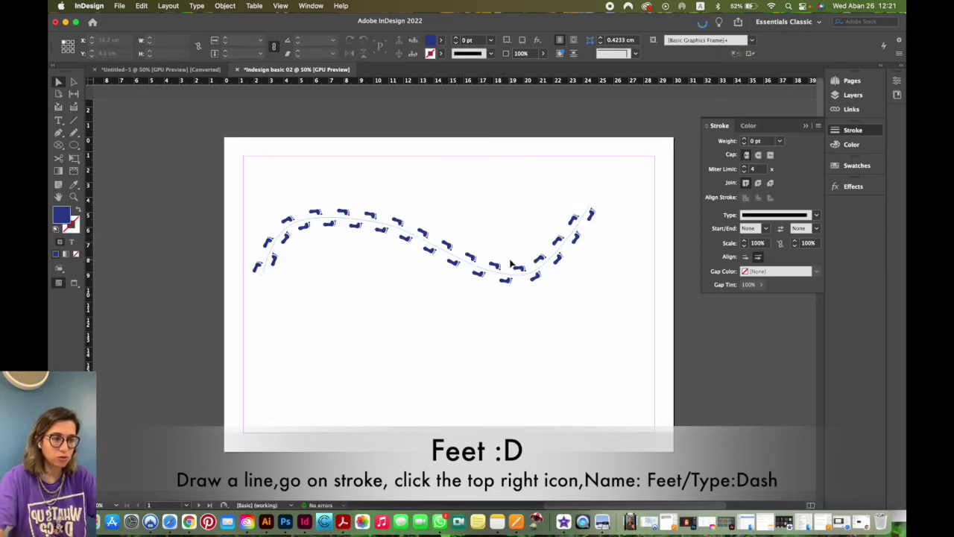
Step: Inspect the footprints along the wavy line up close and delete the line from page 1
scroll(582, 238, "up", 5)
scroll(572, 236, "down", 4)
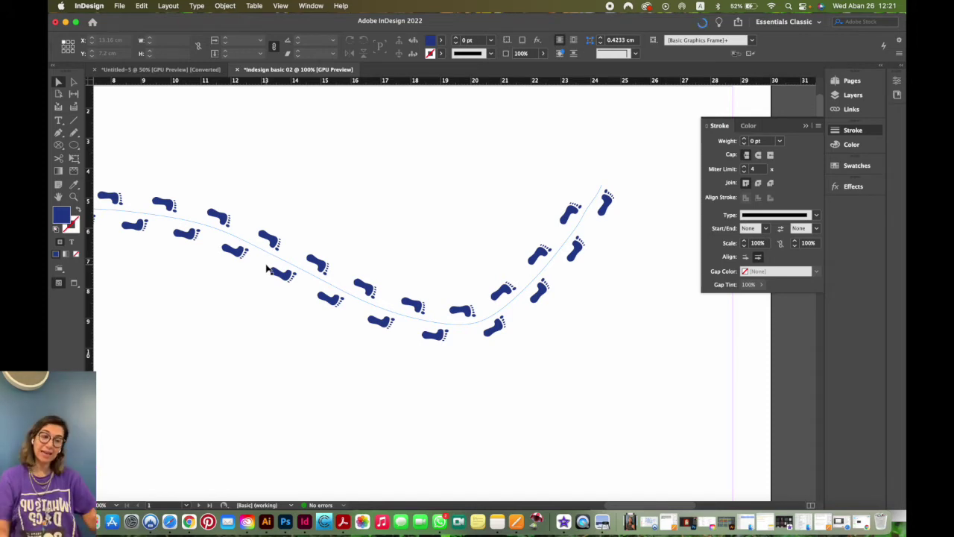
scroll(369, 262, "down", 2)
left_click(360, 266)
key("Delete")
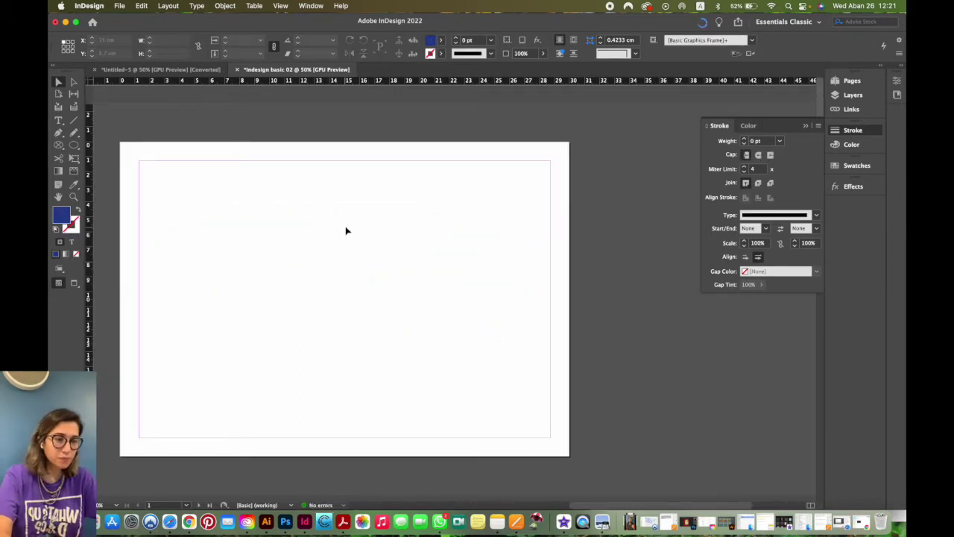
Step: Draw an elliptical frame about 8.45 × 5.65 cm, reposition it near page 1's lower right corner while drawing, and delete it
left_click_drag(340, 224, 446, 213)
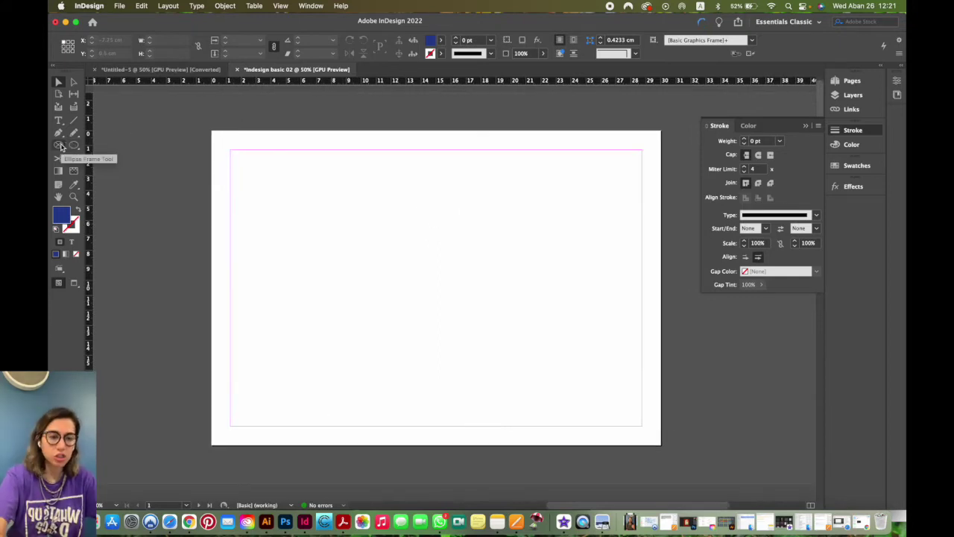
left_click(60, 147)
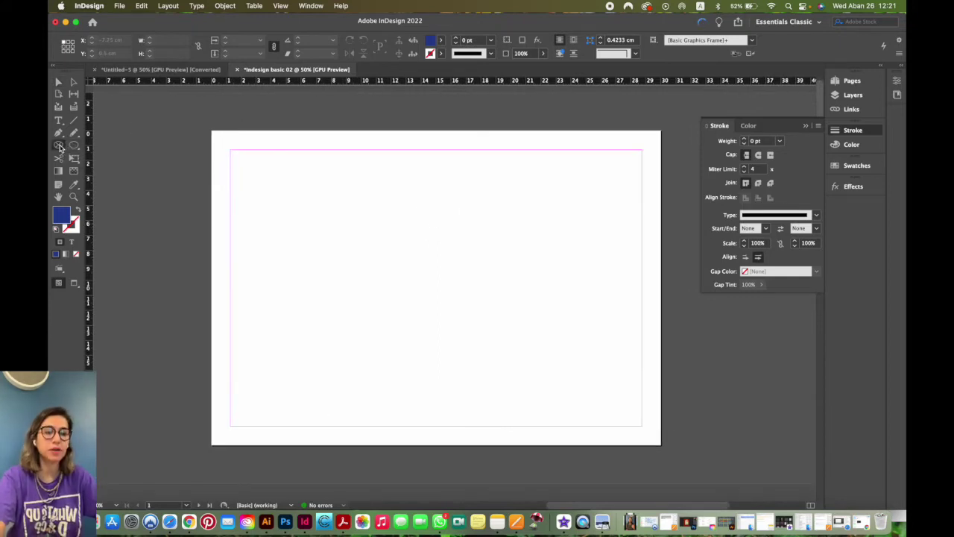
left_click_drag(239, 170, 380, 259)
key("shift")
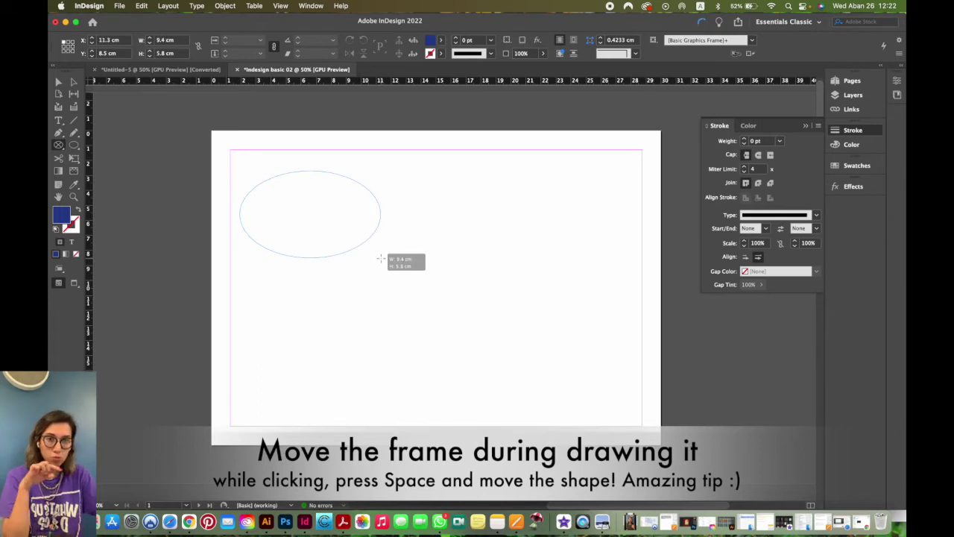
mouse_move(380, 259)
left_mouse_down()
mouse_move(467, 303)
mouse_move(353, 241)
mouse_move(366, 256)
left_mouse_up()
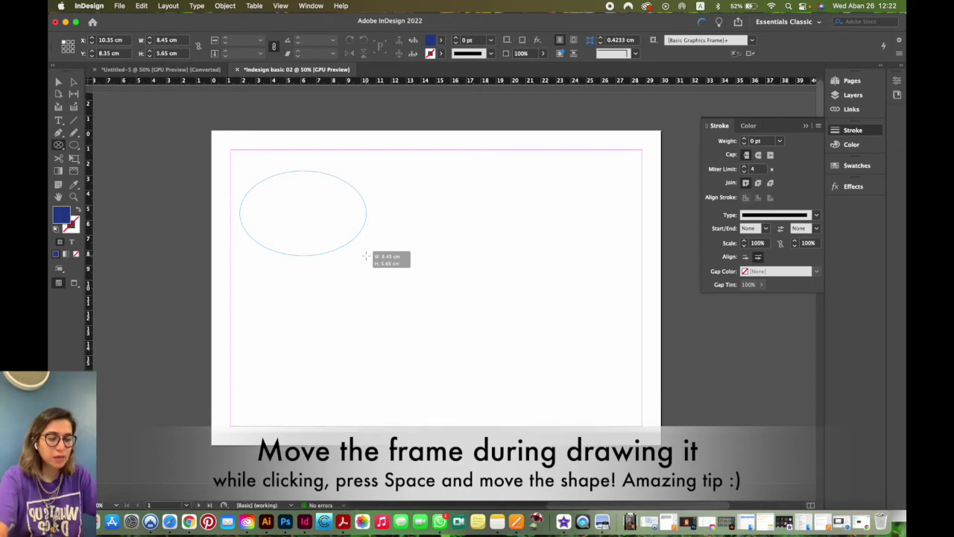
mouse_move(366, 256)
left_mouse_down()
mouse_move(409, 279)
mouse_move(569, 320)
mouse_move(616, 383)
mouse_move(656, 407)
mouse_move(641, 253)
mouse_move(524, 239)
mouse_move(505, 258)
mouse_move(569, 243)
mouse_move(628, 291)
mouse_move(633, 366)
left_mouse_up()
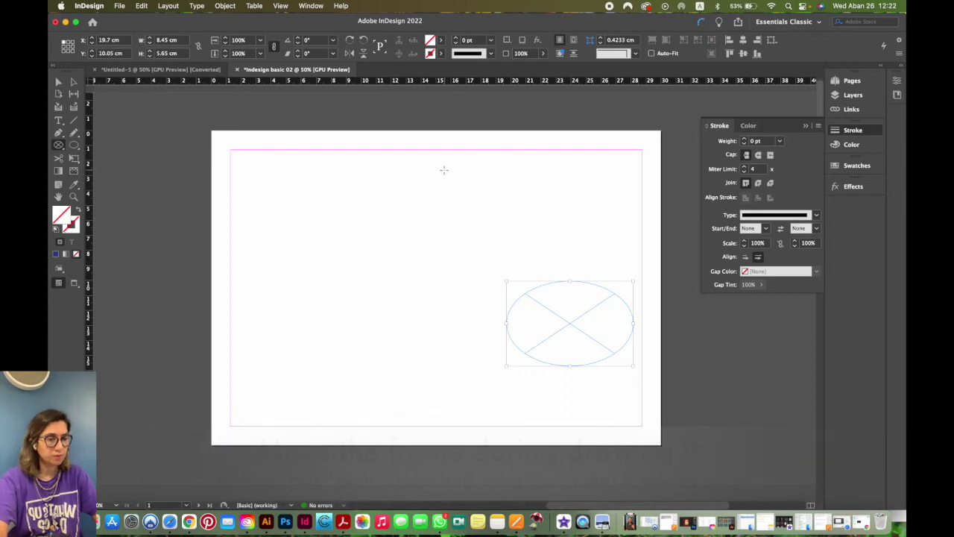
key("v")
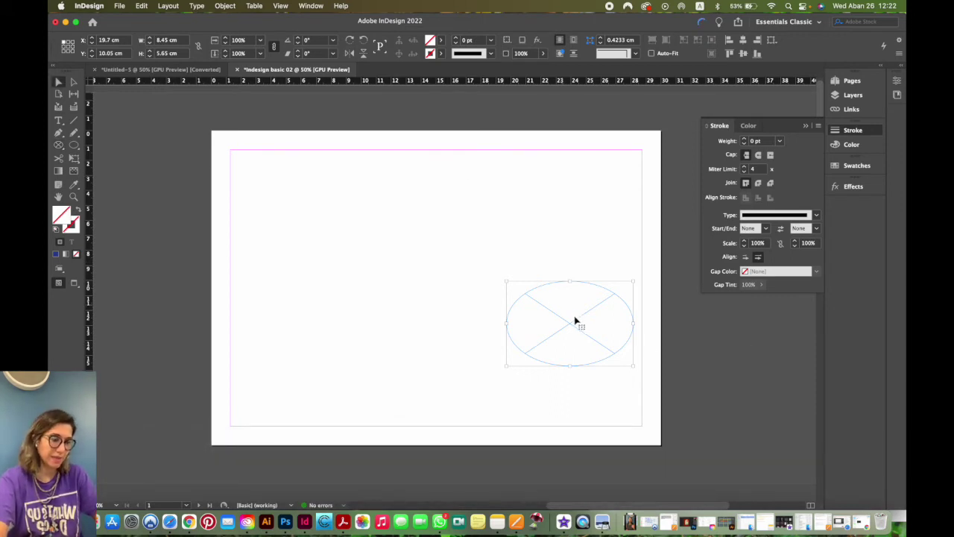
key("Delete")
Step: Draw a dense grid of small circular frames, about 37.5 × 24.25 cm overall, extending past all edges of page 1
left_click(58, 144)
left_click_drag(128, 104, 759, 474)
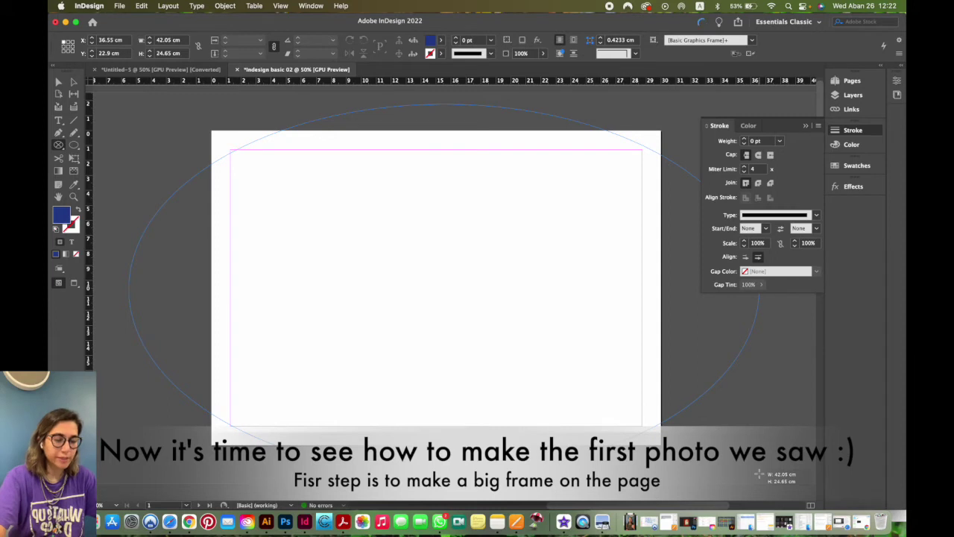
left_click_drag(759, 474, 759, 474)
key("Up")
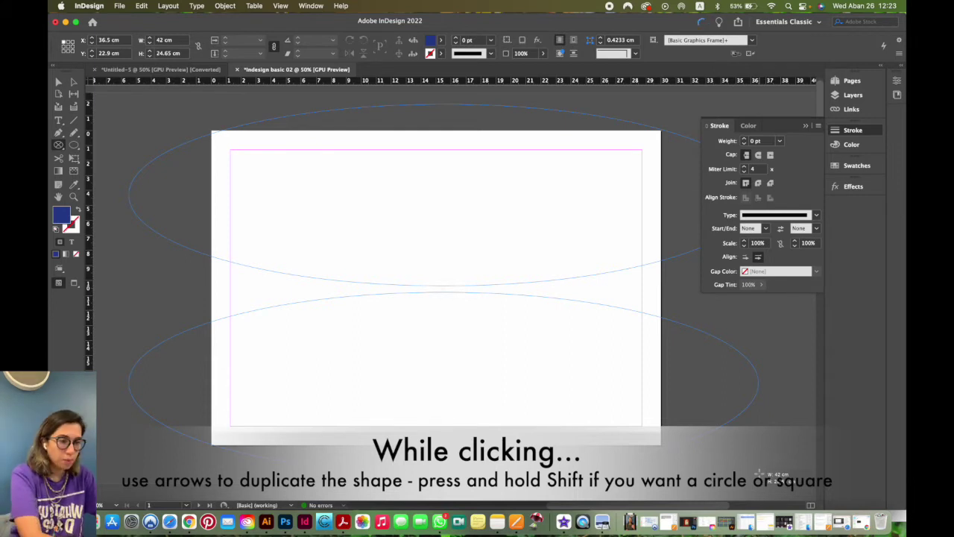
left_click_drag(759, 474, 759, 474)
key("Up")
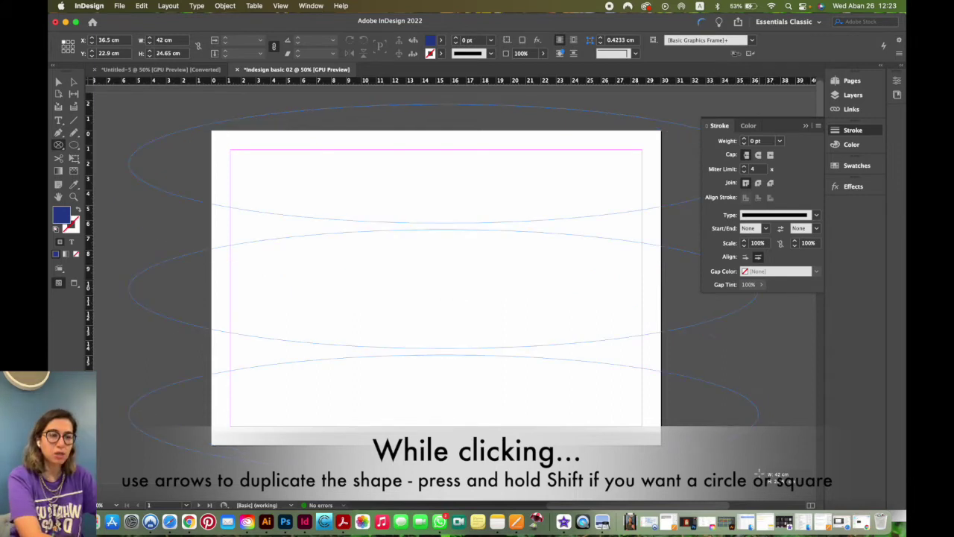
key("Up")
key("Up")
left_click_drag(759, 474, 770, 468)
key("Right")
key("Right")
key("Right")
key("shift")
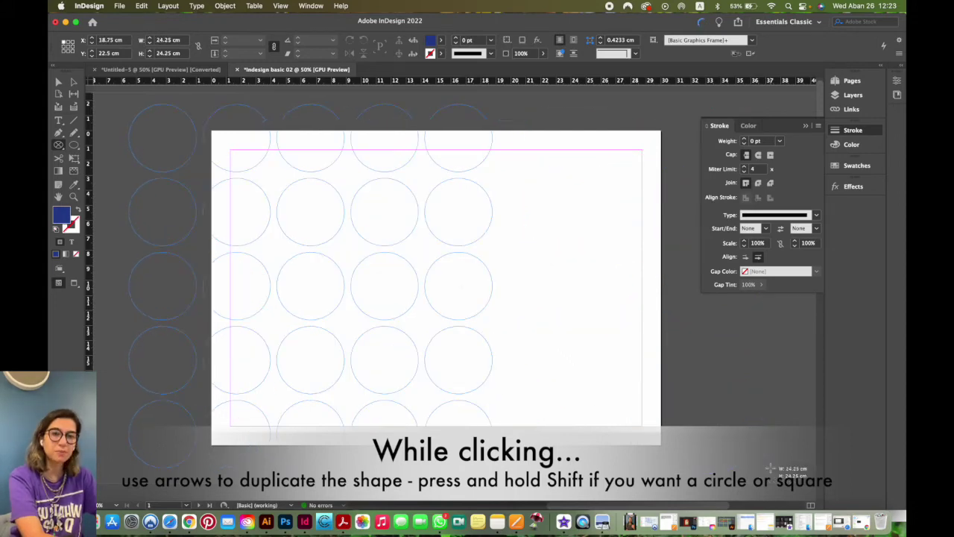
key("Right")
key("Right")
left_click_drag(770, 468, 770, 468)
key("Up")
key("Up")
key("Right")
key("Up")
key("Right")
key("Up")
key("Up")
key("Up")
key("Up")
key("Right")
key("Up")
key("Up")
key("Right")
key("Up")
key("Up")
key("Up")
key("Up")
key("Up")
key("Up")
key("Right")
key("Right")
key("Right")
key("Right")
key("Right")
key("Right")
key("Right")
key("Right")
key("Right")
key("Right")
key("Right")
key("Right")
key("Right")
key("Right")
key("Right")
key("Right")
key("Right")
key("Right")
key("Right")
key("Right")
key("Up")
key("Up")
key("Up")
left_click_drag(574, 477, 686, 477)
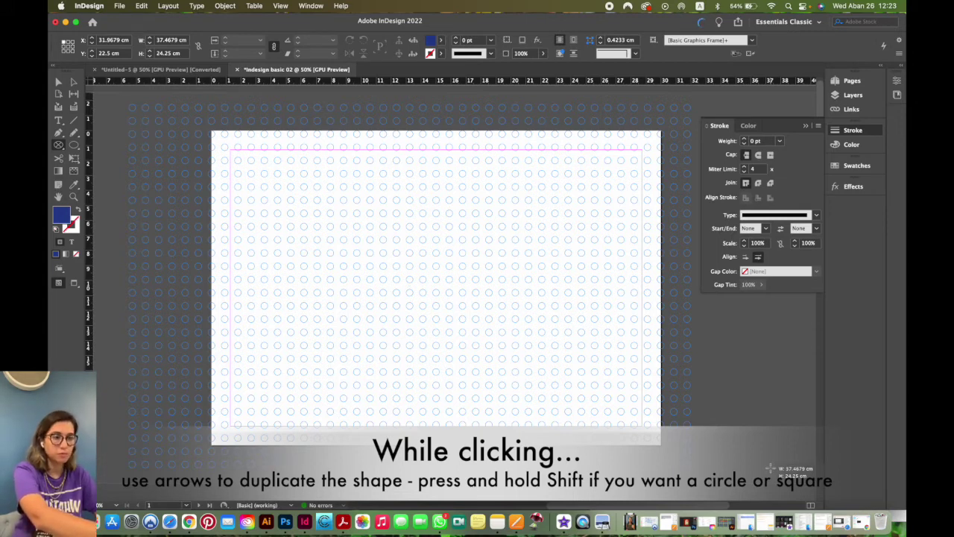
left_click_drag(770, 468, 770, 468)
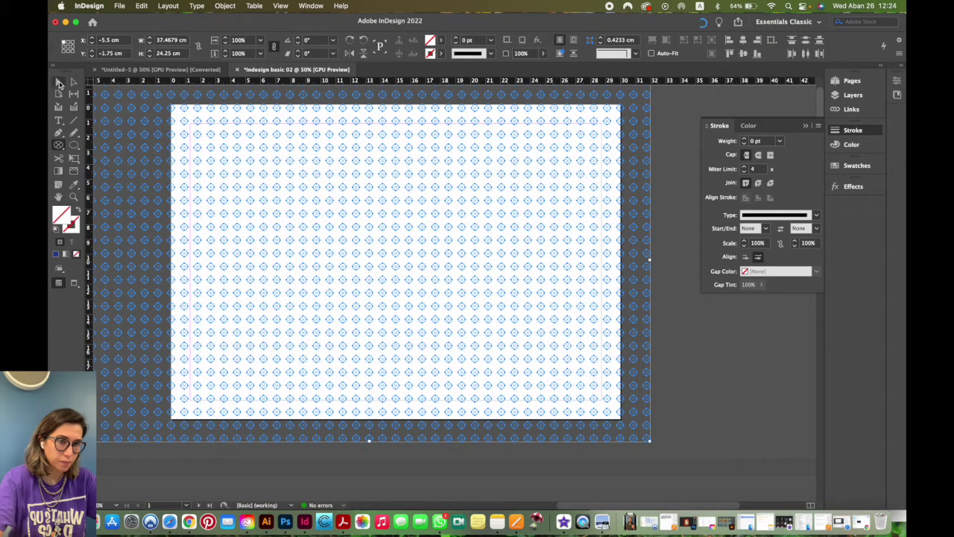
Step: Delete the circle frames lying entirely outside page 1 on all four sides, keeping those on the page and its edges
left_click_drag(288, 157, 313, 180)
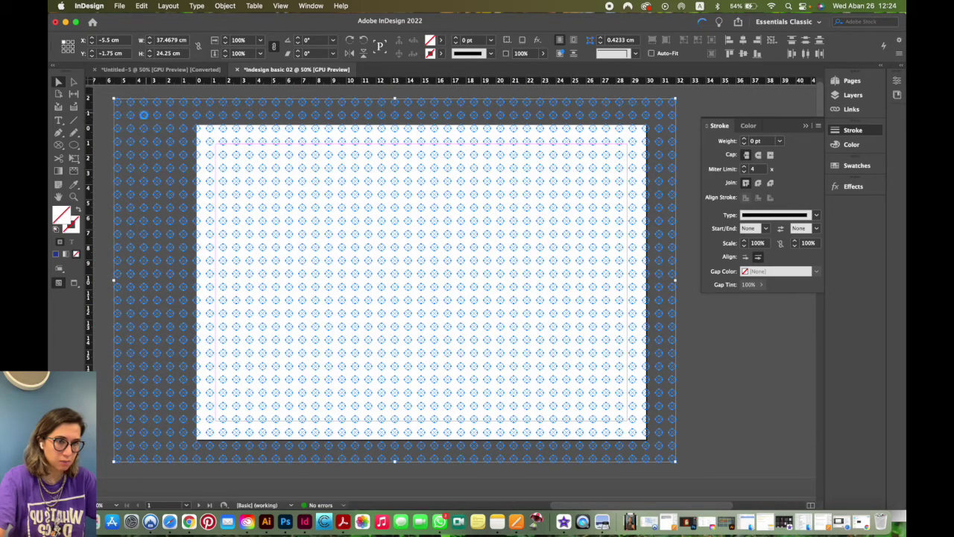
left_click(105, 104)
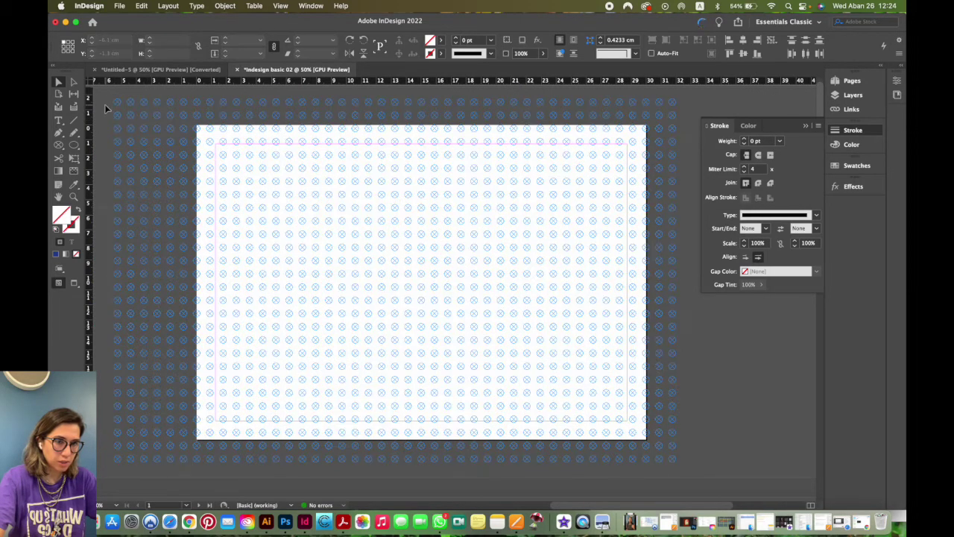
left_click_drag(106, 97, 185, 462)
key("Delete")
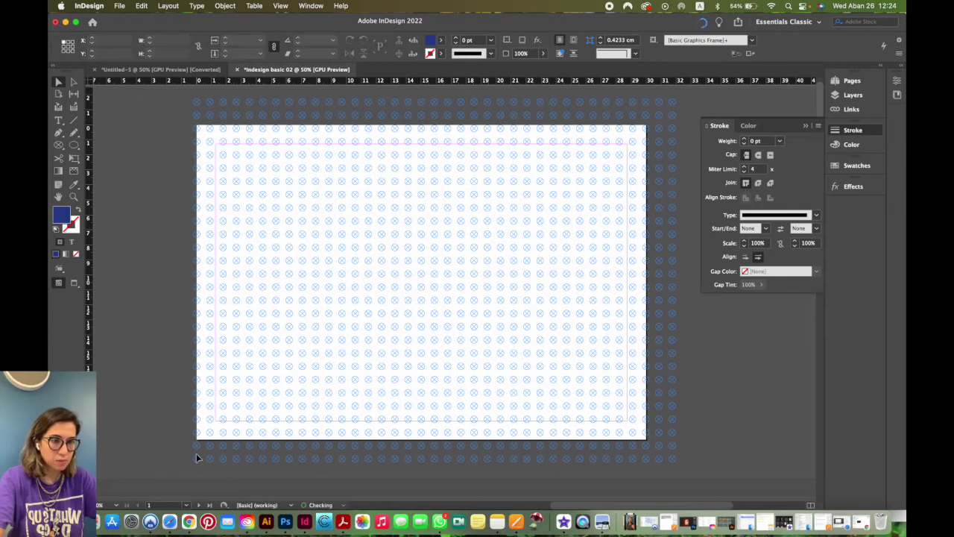
left_click_drag(164, 95, 684, 114)
key("Delete")
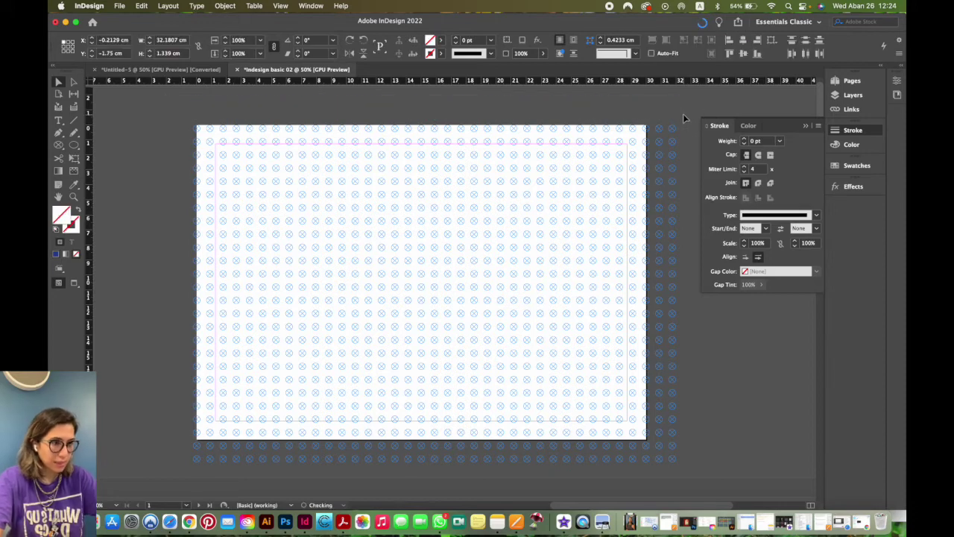
left_click_drag(681, 170, 659, 462)
key("Delete")
left_click(657, 469)
left_click(250, 438)
left_click(191, 445)
key("Delete")
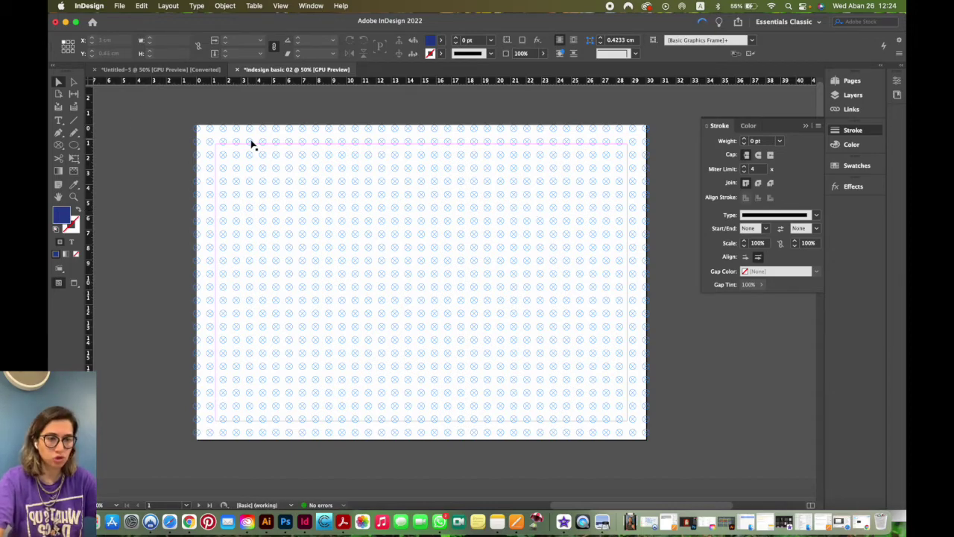
Step: Place nature.jpeg into a single circle frame in the second row of the grid
scroll(250, 146, "up", 2)
scroll(252, 144, "up", 1)
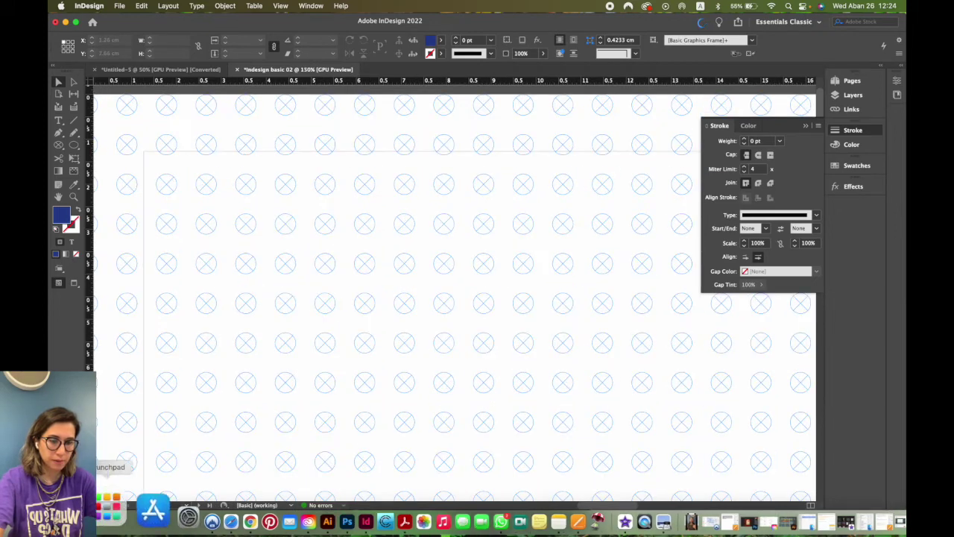
left_click(93, 522)
left_click_drag(719, 160, 373, 146)
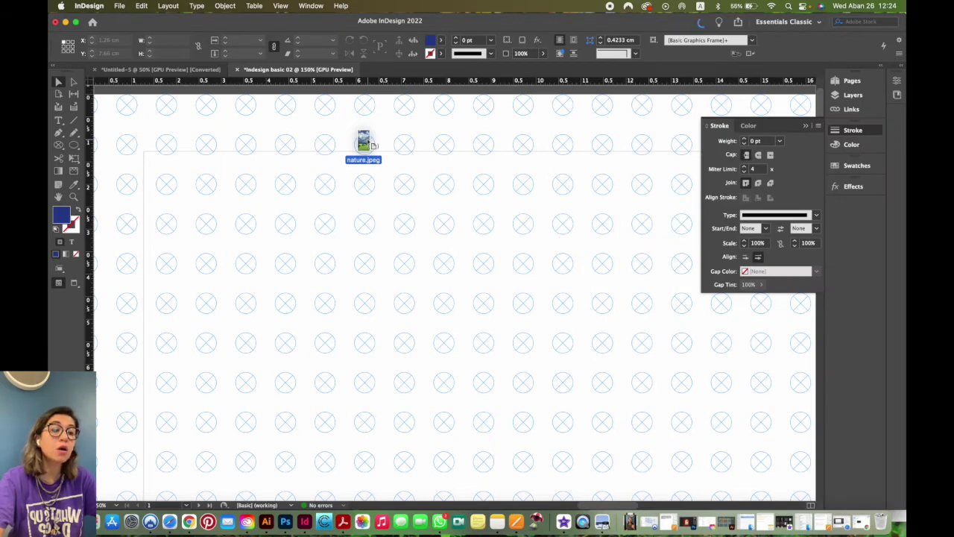
left_click_drag(373, 145, 370, 148)
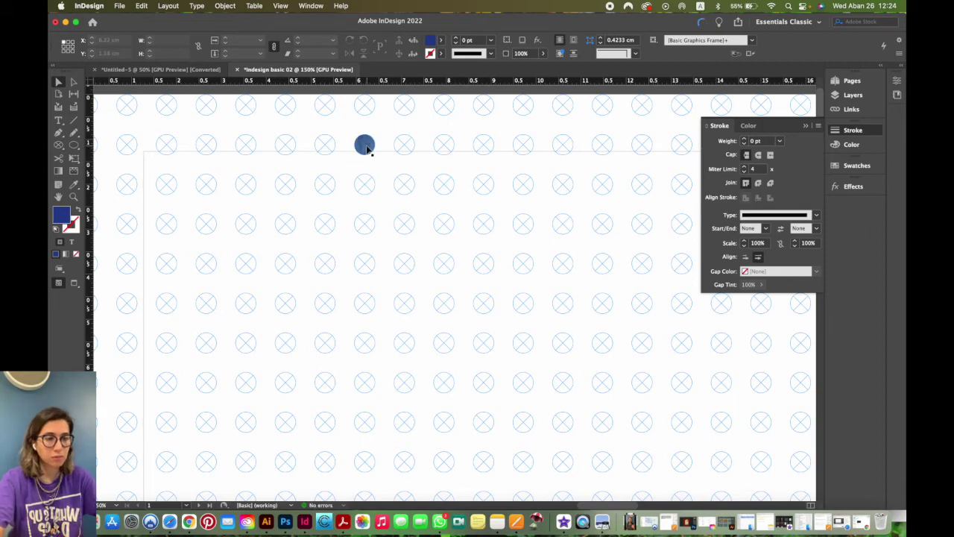
Step: Scale the image inside the circle frame proportionally to about 0.46 × 0.81 cm to fit the circle's width
left_click(366, 146)
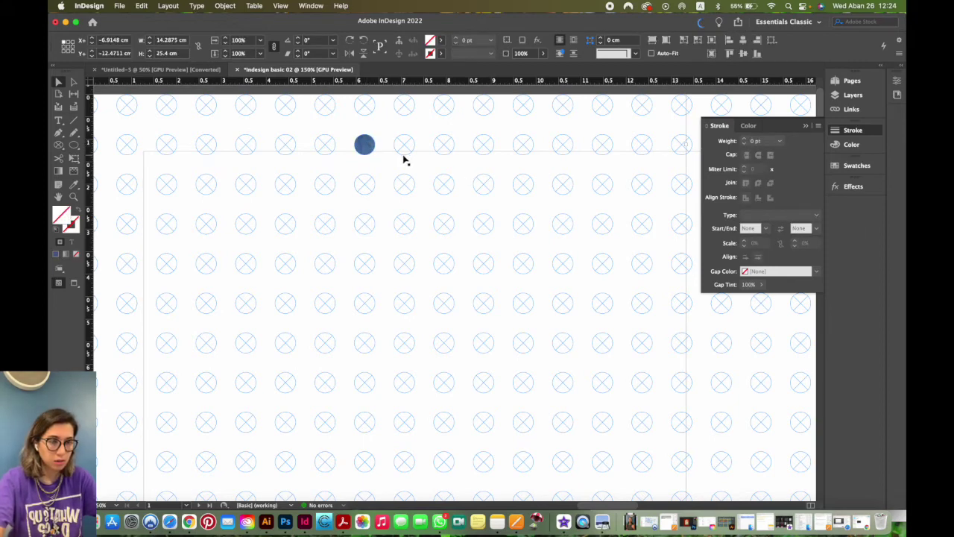
key("super+minus")
key("super+minus")
left_click_drag(166, 148, 351, 149)
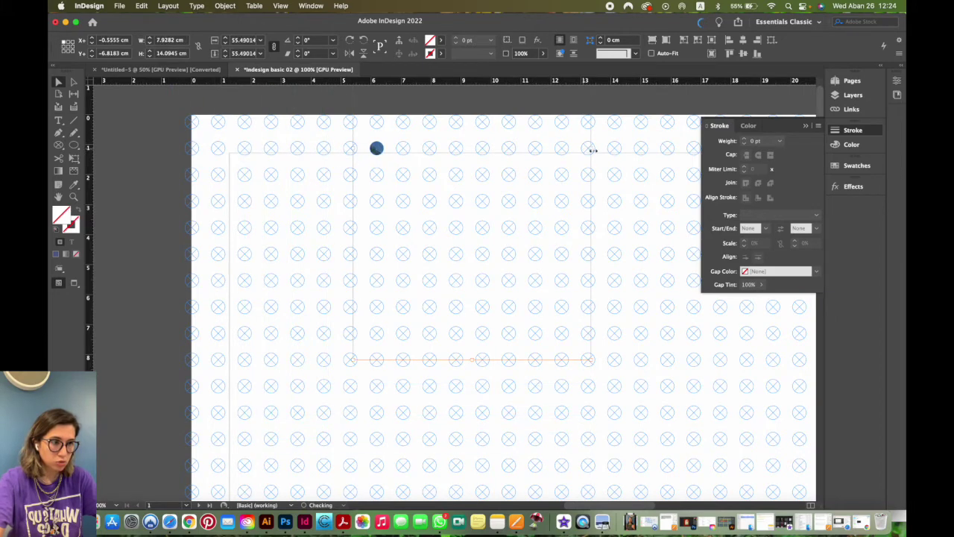
left_click_drag(590, 147, 376, 149)
Step: Inspect the fitted landscape image up close and delete it from its circle frame
scroll(372, 149, "up", 3)
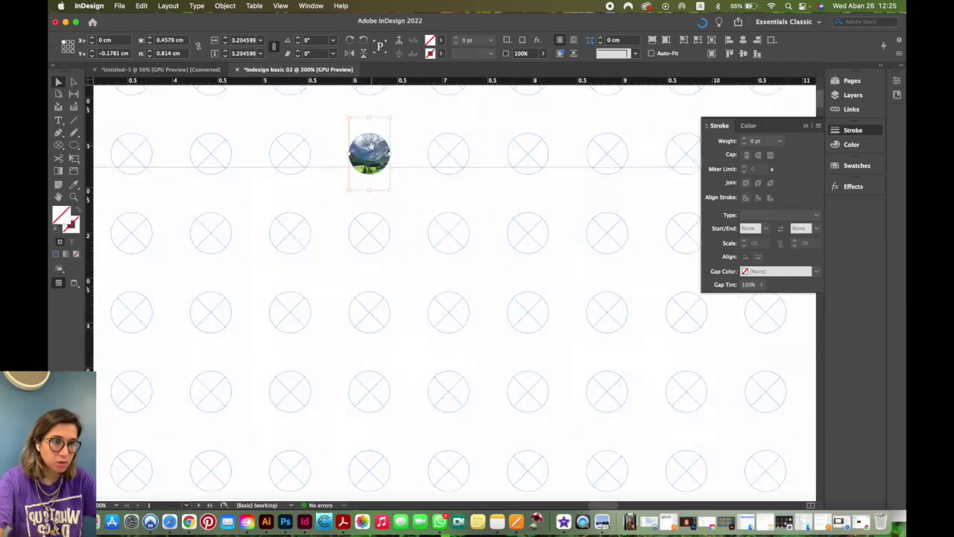
scroll(370, 145, "up", 4)
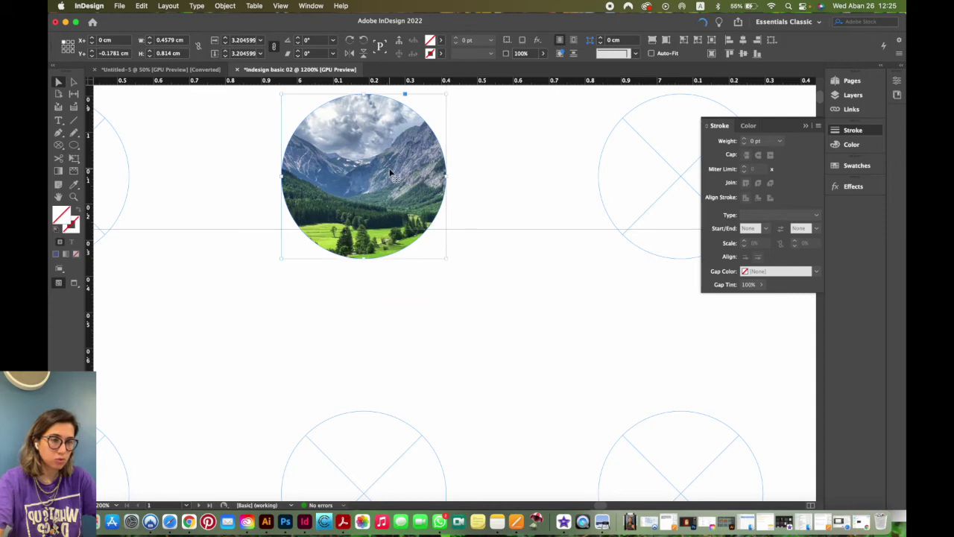
key("Delete")
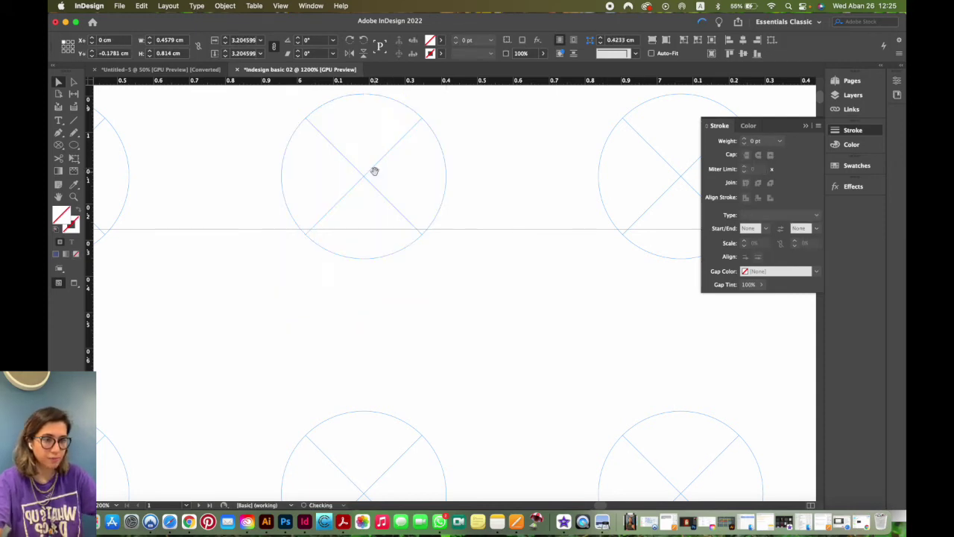
Step: Select all the circle frames on page 1 and combine them into one compound path
scroll(373, 189, "down", 2)
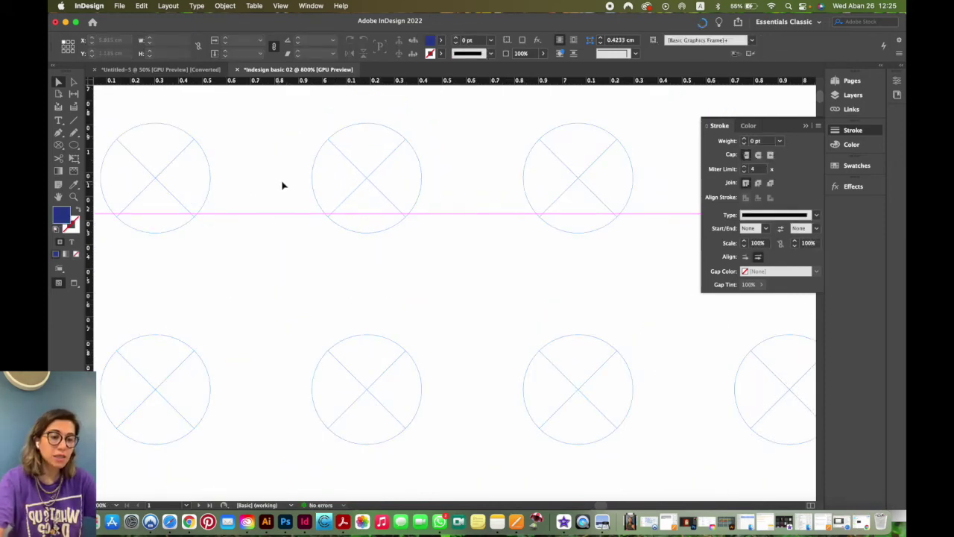
scroll(294, 186, "down", 3)
scroll(339, 186, "down", 2)
scroll(339, 186, "down", 4)
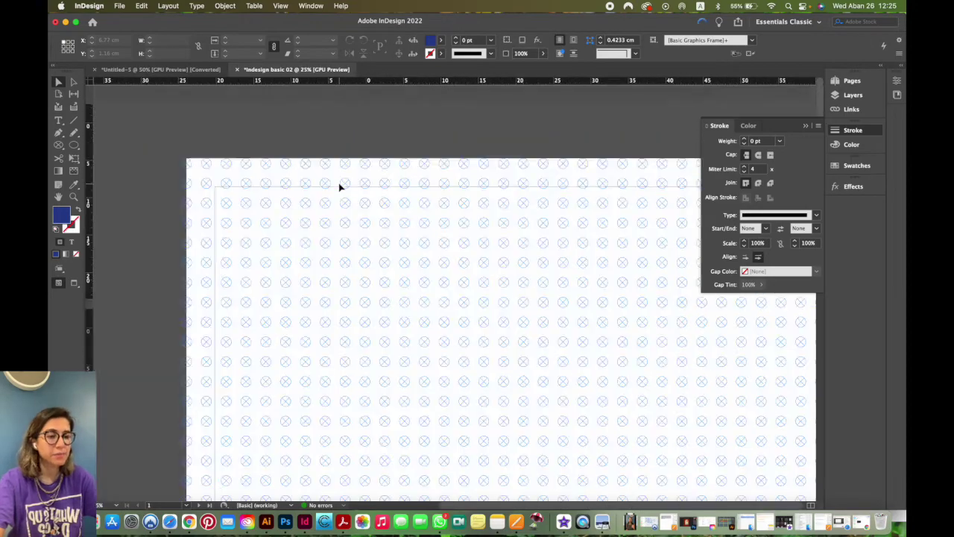
scroll(598, 137, "up", 5)
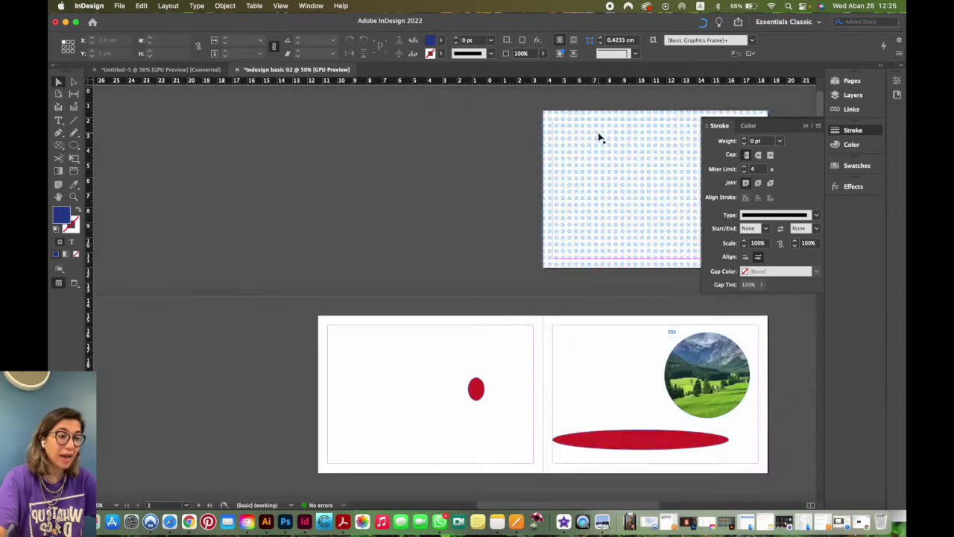
scroll(308, 198, "down", 2)
scroll(265, 199, "right", 5)
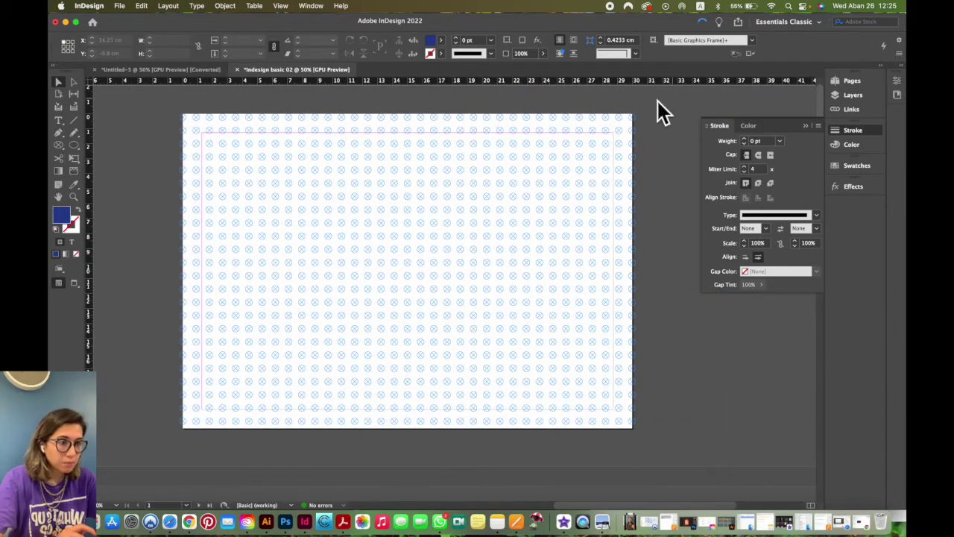
left_click_drag(654, 105, 167, 442)
left_click(225, 6)
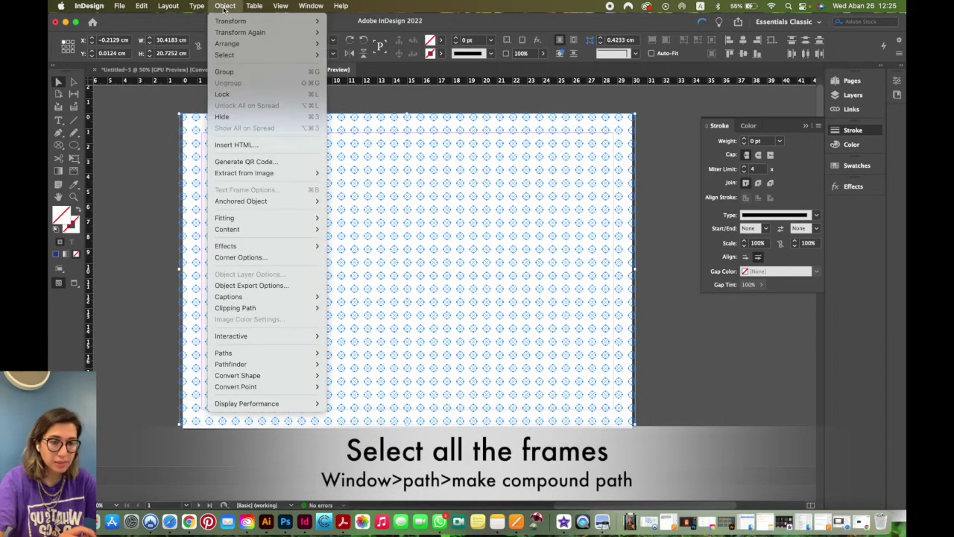
mouse_move(266, 353)
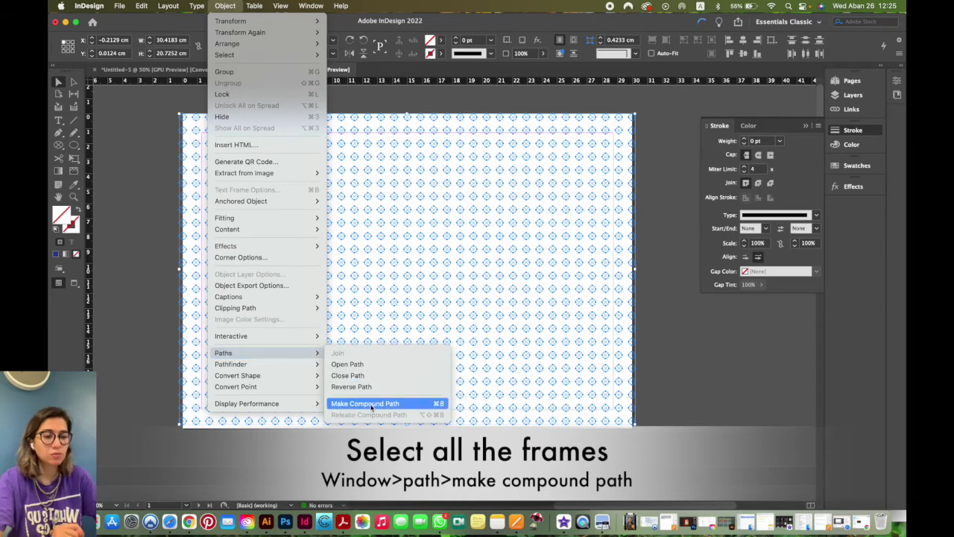
left_click(371, 404)
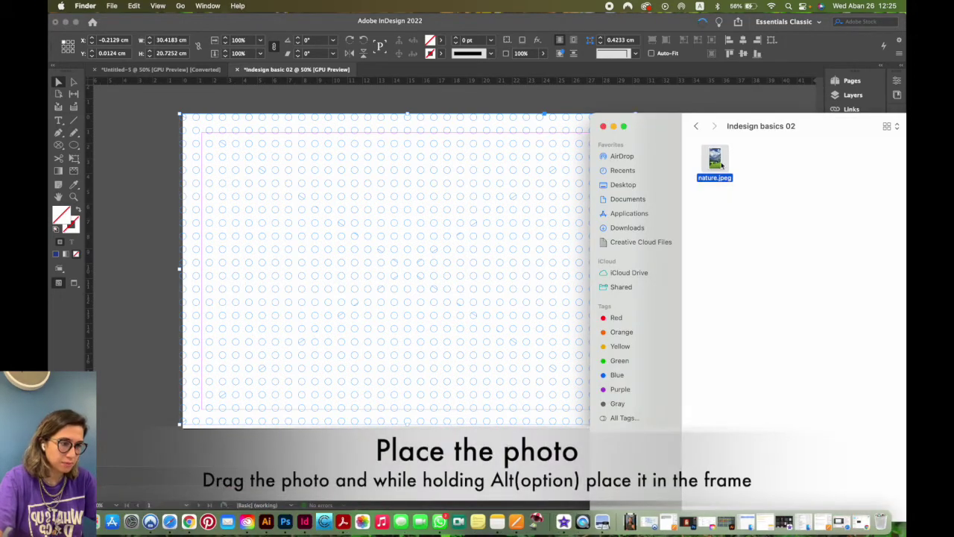
Step: Place nature.jpeg into the compound circle frame and scale it proportionally to about 30.9 × 54.9 cm, spanning the page's width
mouse_move(722, 166)
left_mouse_down()
mouse_move(464, 255)
mouse_move(441, 235)
left_mouse_up()
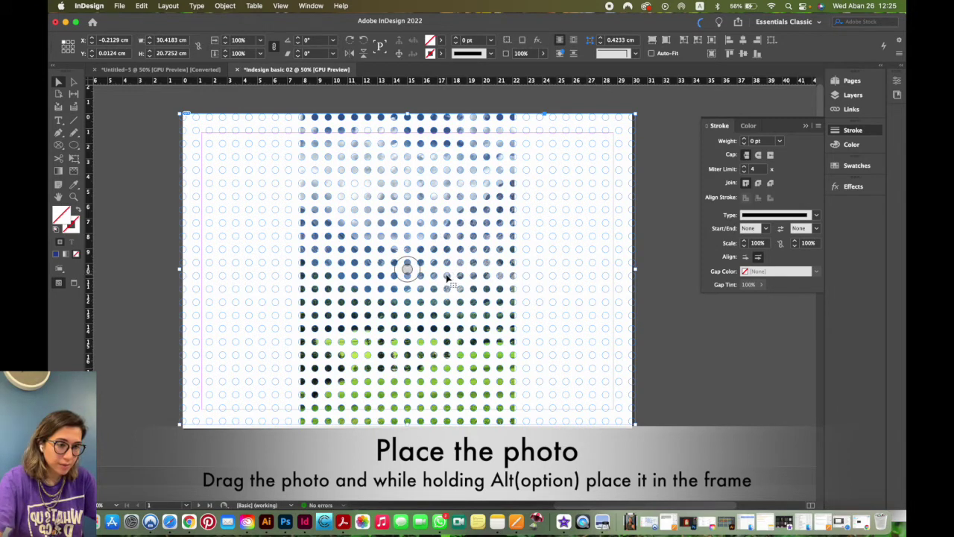
key("super+shift+a")
left_click(501, 272)
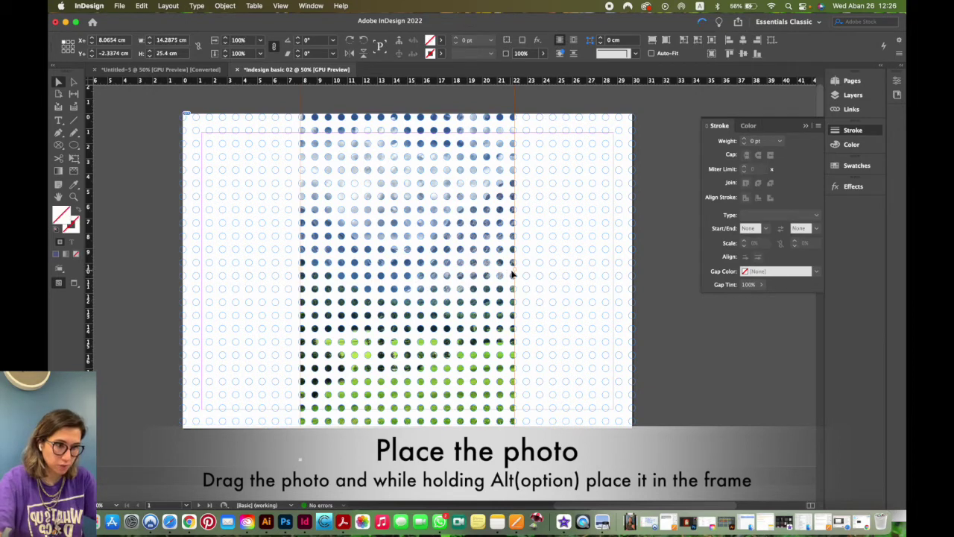
left_click_drag(512, 270, 634, 269)
left_click_drag(301, 270, 176, 267)
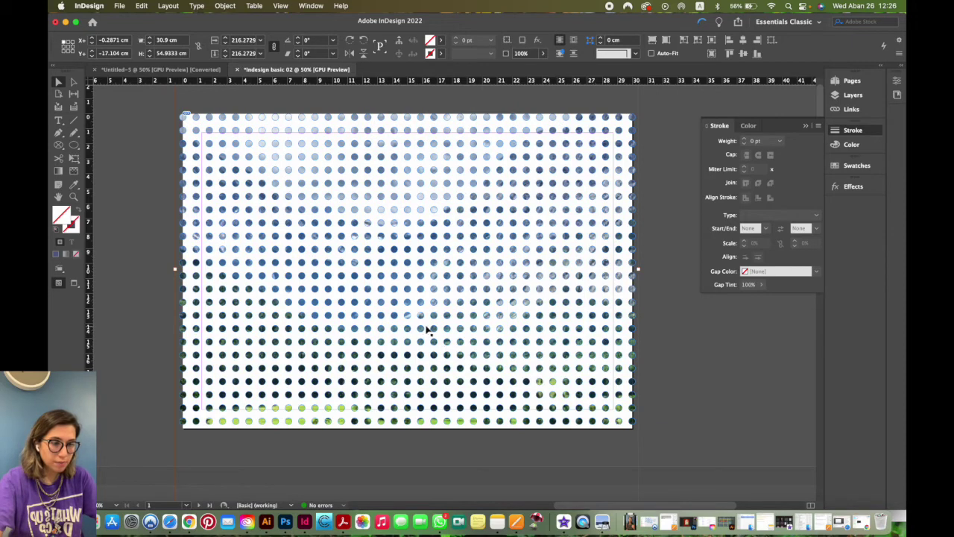
Step: Set the display performance of the photo in the compound circle frame to high quality
key("super+minus")
key("super+minus")
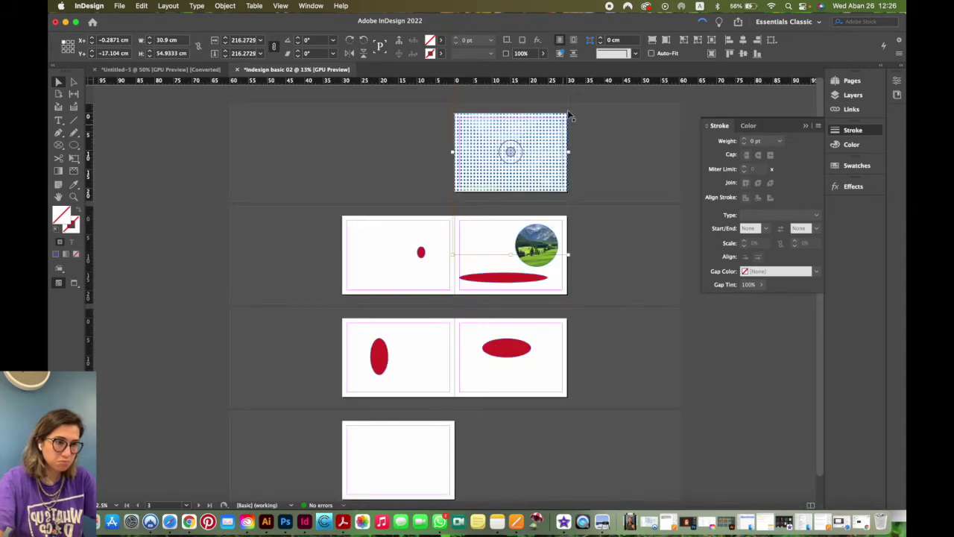
key("super+equal")
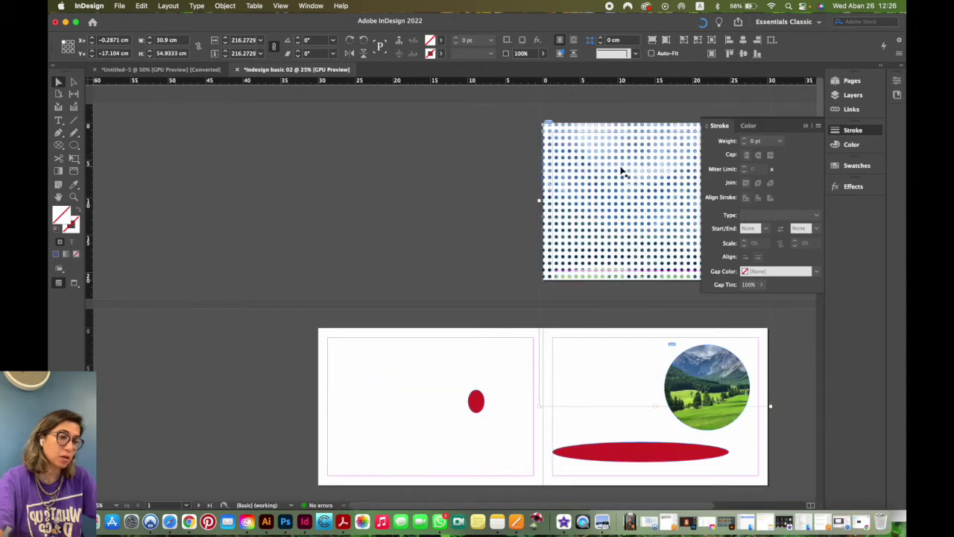
key("super+equal")
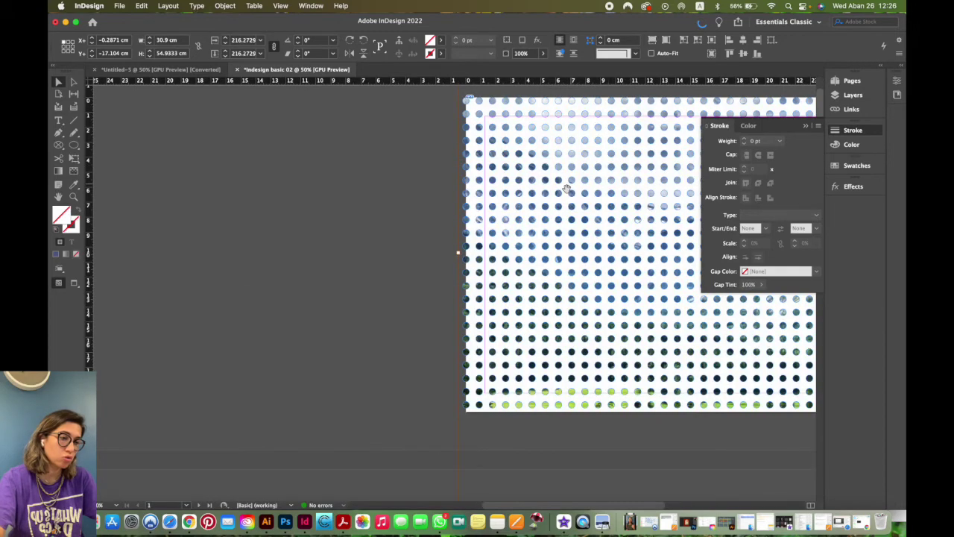
key("super+equal")
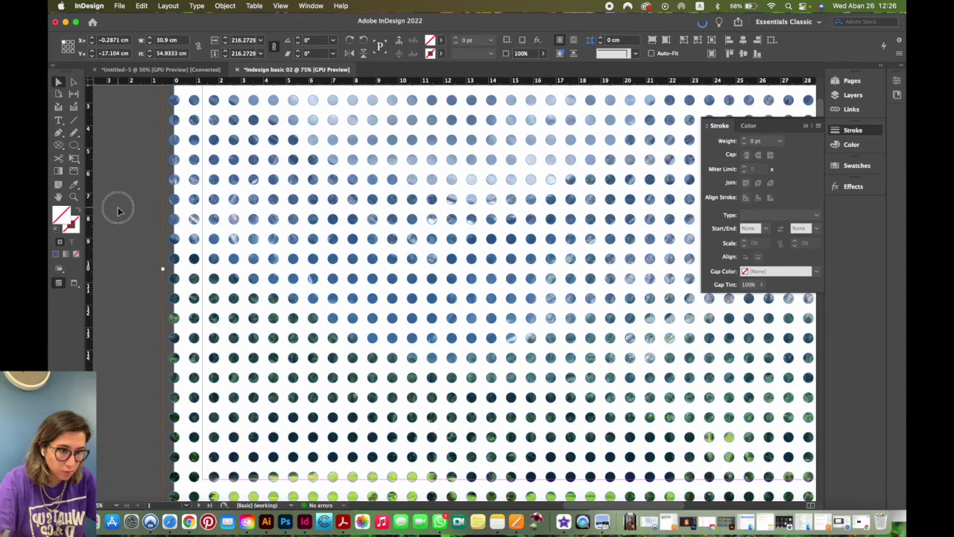
left_click(432, 209)
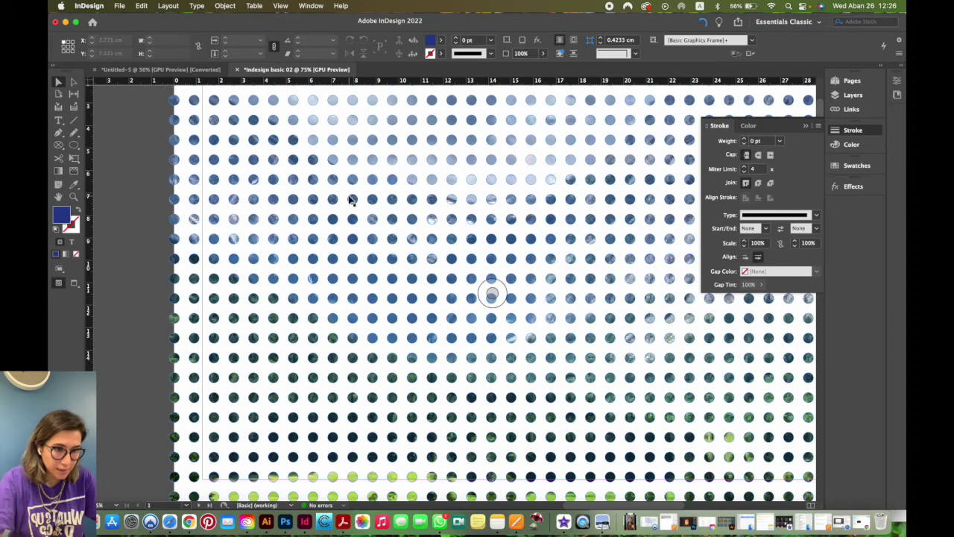
right_click(350, 200)
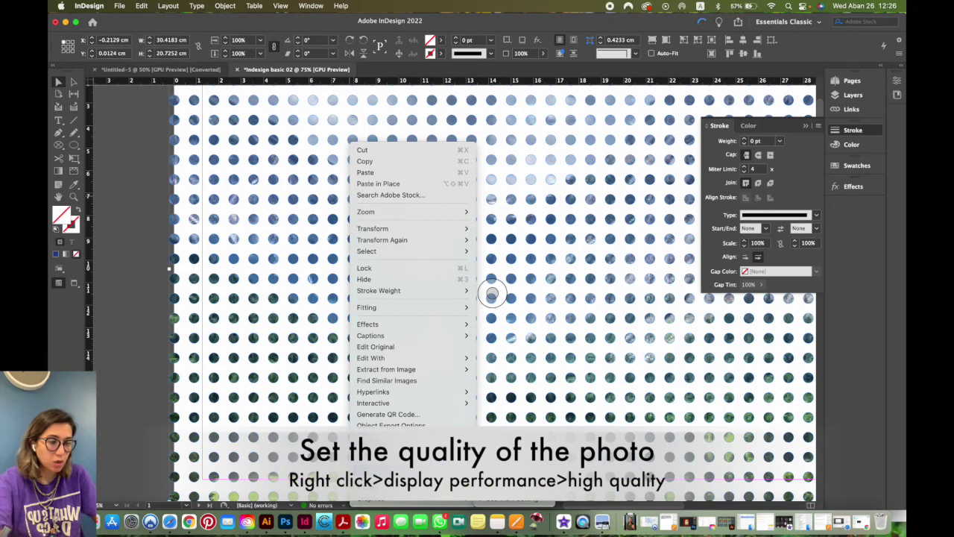
left_click(492, 294)
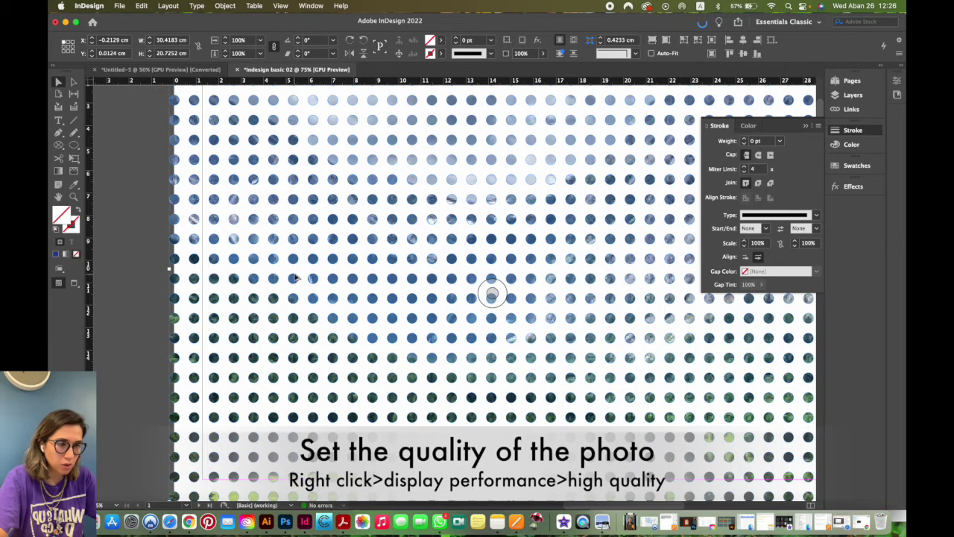
scroll(298, 278, "down", 1)
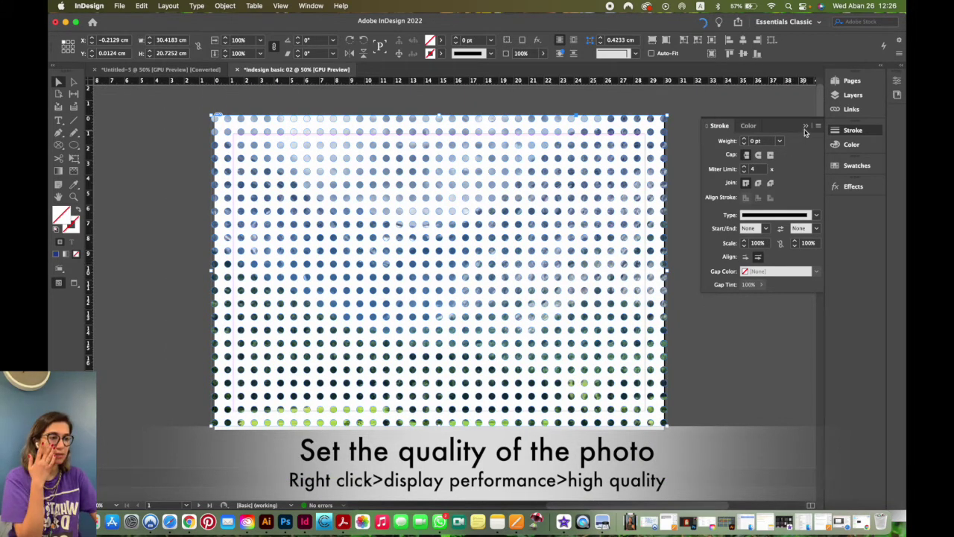
Step: Delete the photo-filled circle grid from page 1 and draw a circle about 6.1 cm in diameter in the page's upper left area
left_click(805, 127)
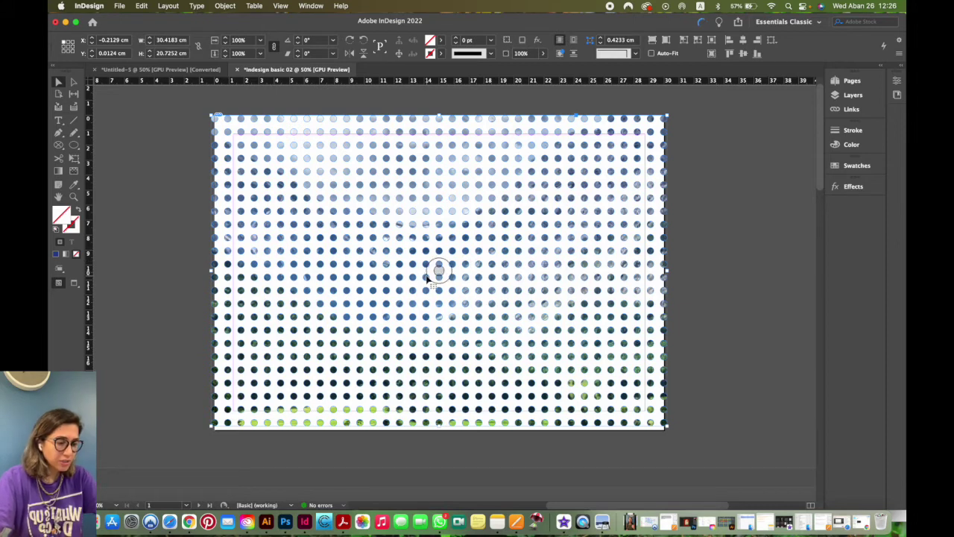
key("Delete")
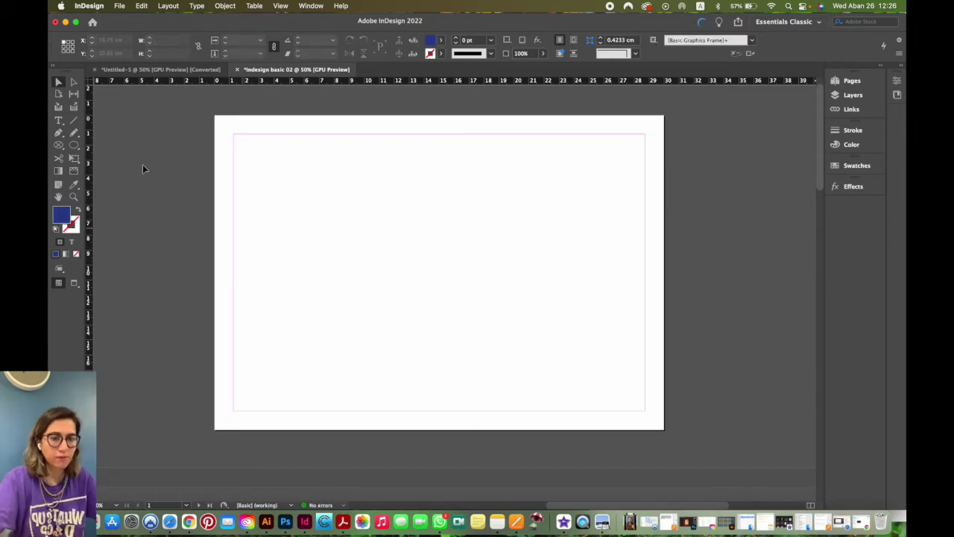
left_click(74, 146)
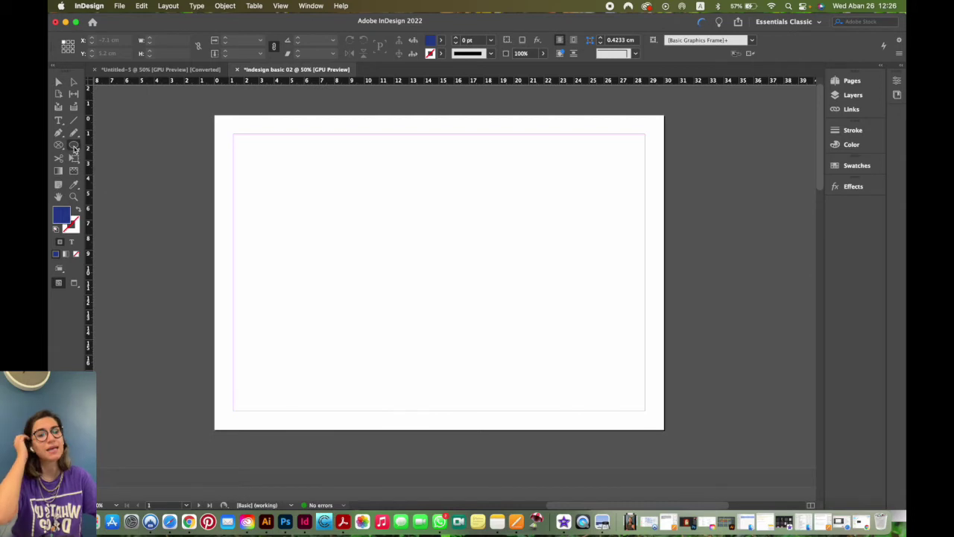
left_click_drag(308, 158, 399, 249)
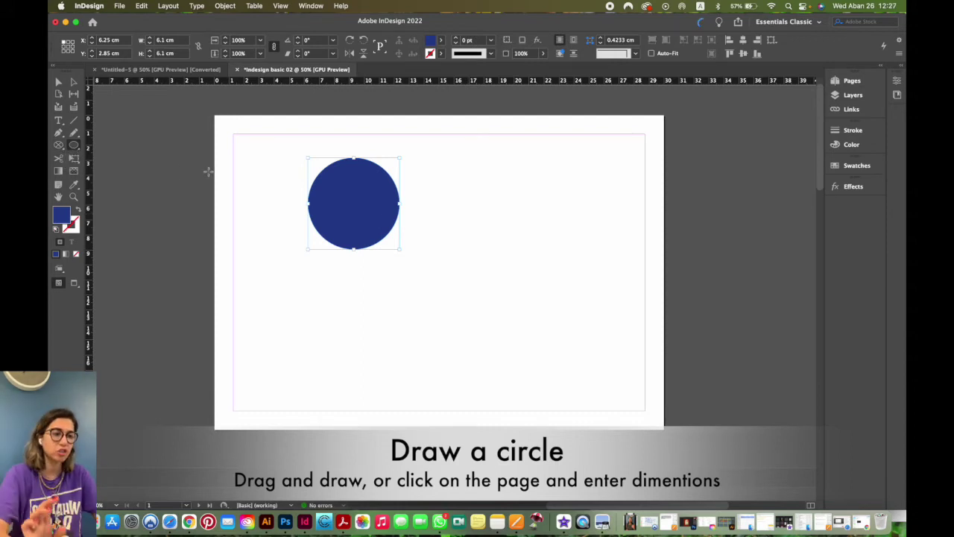
Step: Draw a near-circle about 5.45 × 5.35 cm at the page's upper right, and add an exact 6 × 6 cm circle below it
left_click_drag(576, 157, 493, 237)
left_click(437, 284)
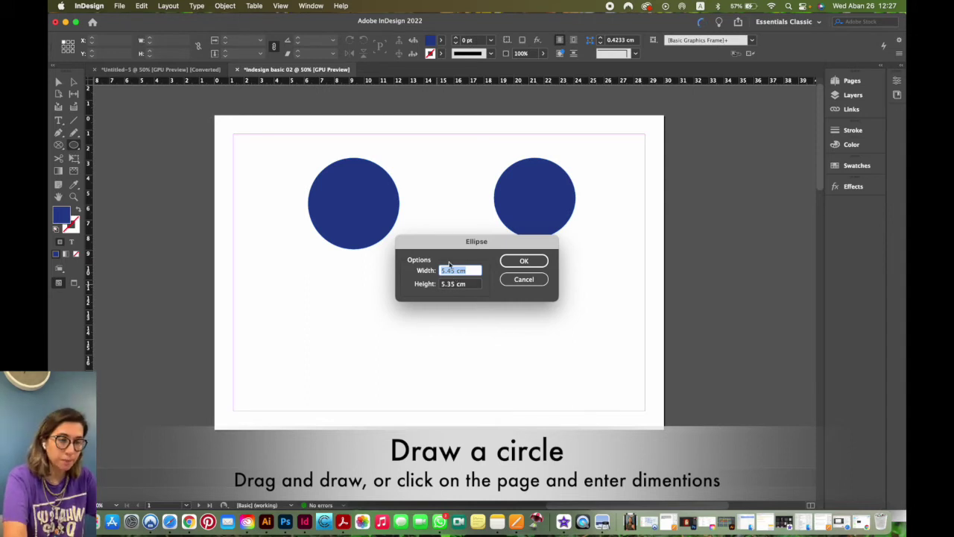
type("6")
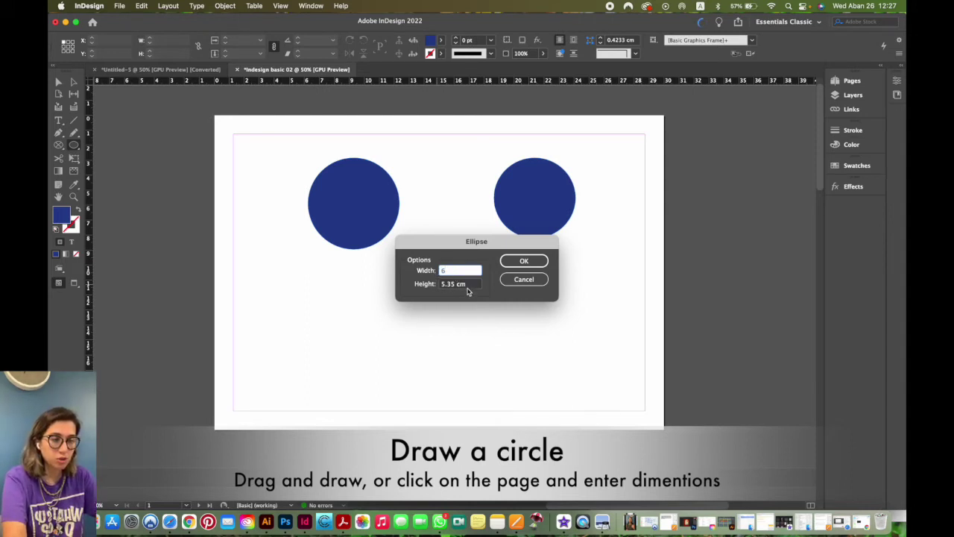
key("Tab")
type("6")
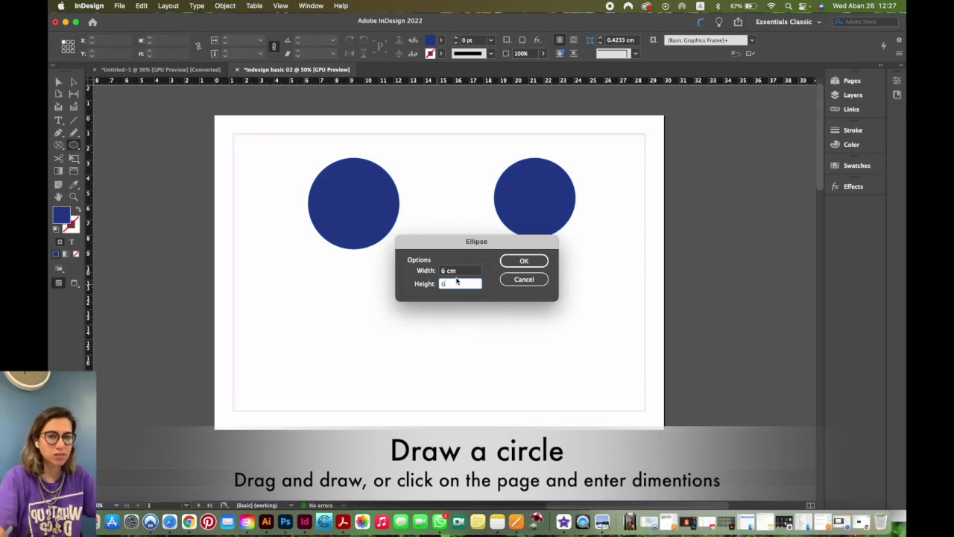
left_click(523, 260)
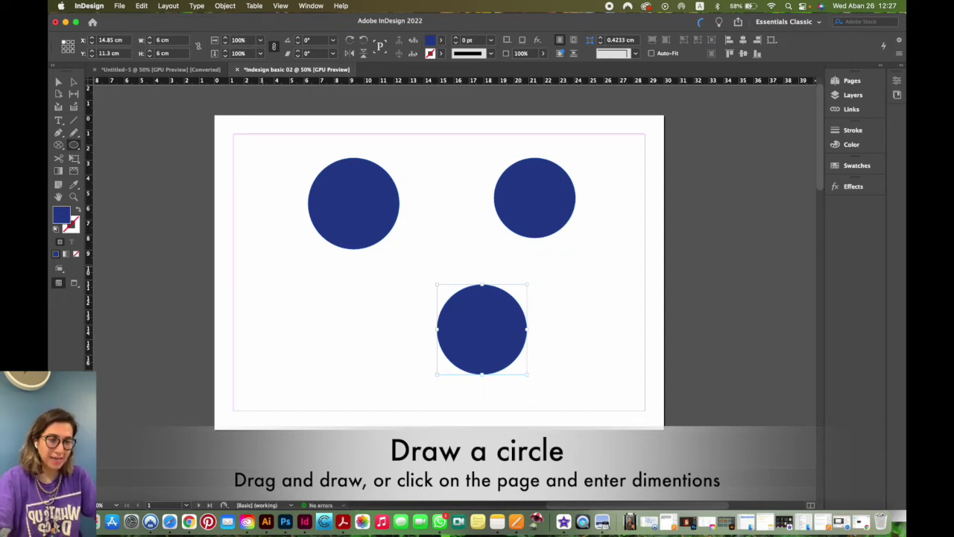
Step: Create an ellipse exactly 6 cm wide and 1.5 cm high, and move it to about X 6 cm, Y 10.8 cm
left_click(262, 266)
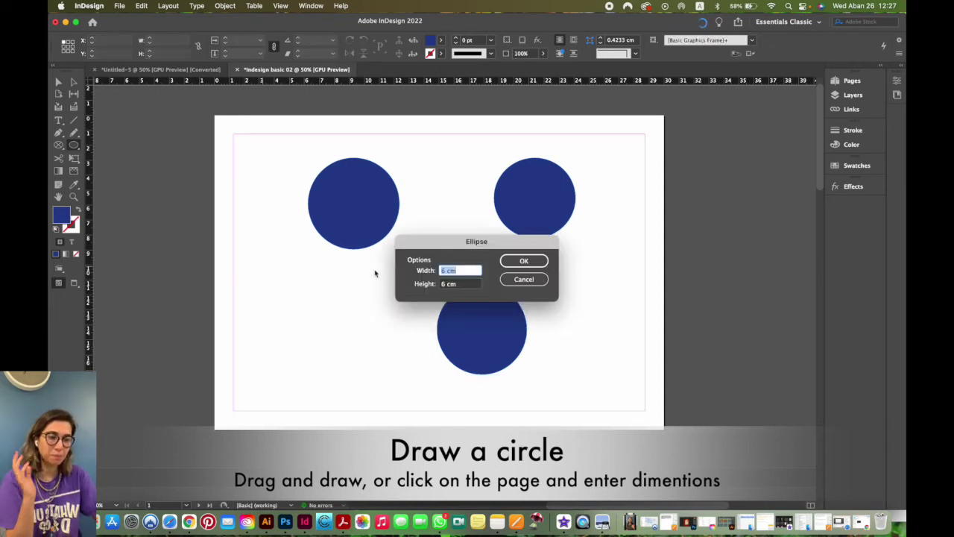
left_click(462, 284)
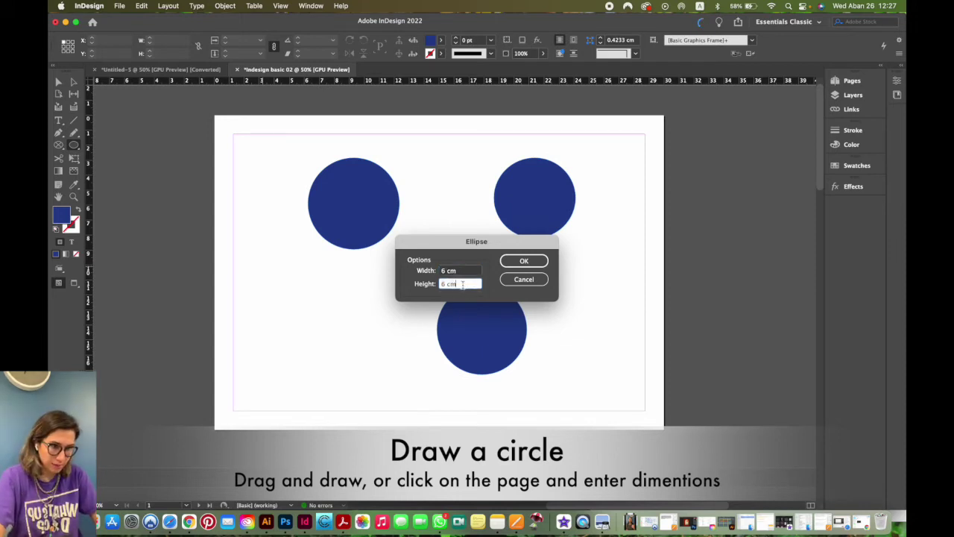
type("1")
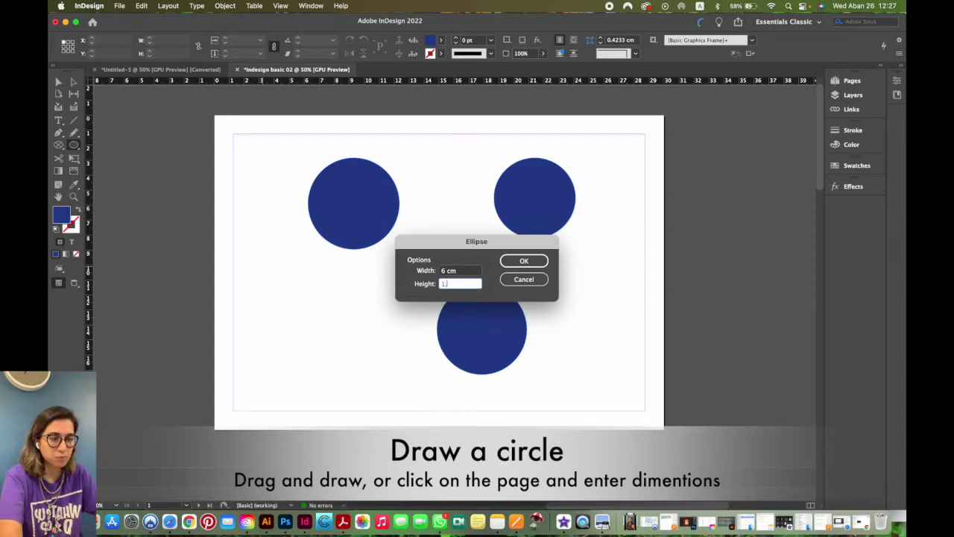
type(".5")
left_click(525, 261)
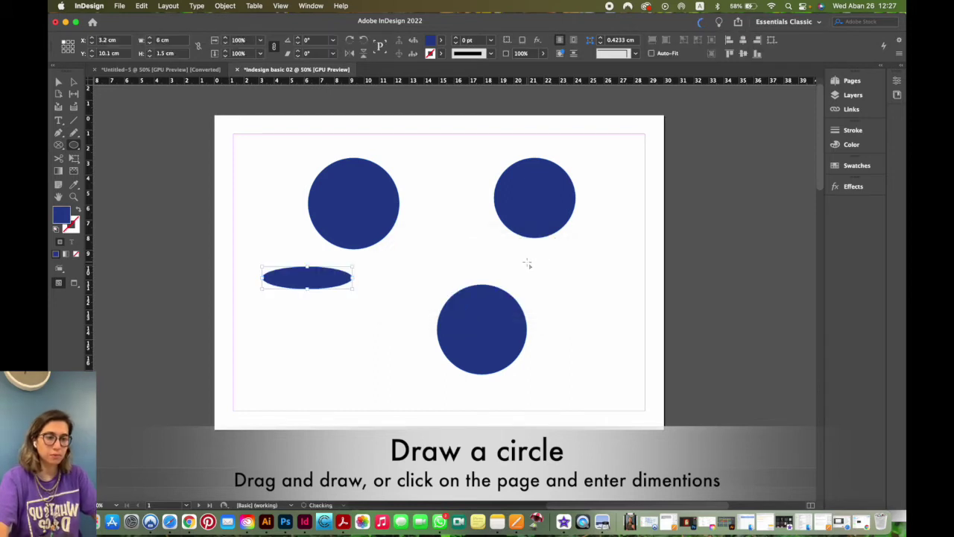
key("v")
left_click_drag(325, 280, 367, 290)
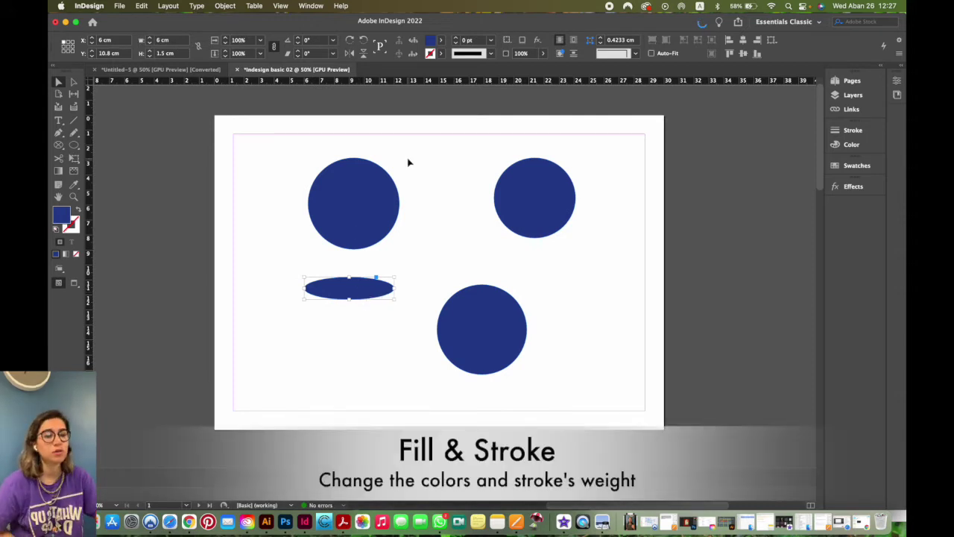
Step: Draw an open S-shaped curve about 15.4 cm wide with the Pen tool along the top of the page
left_click(367, 194)
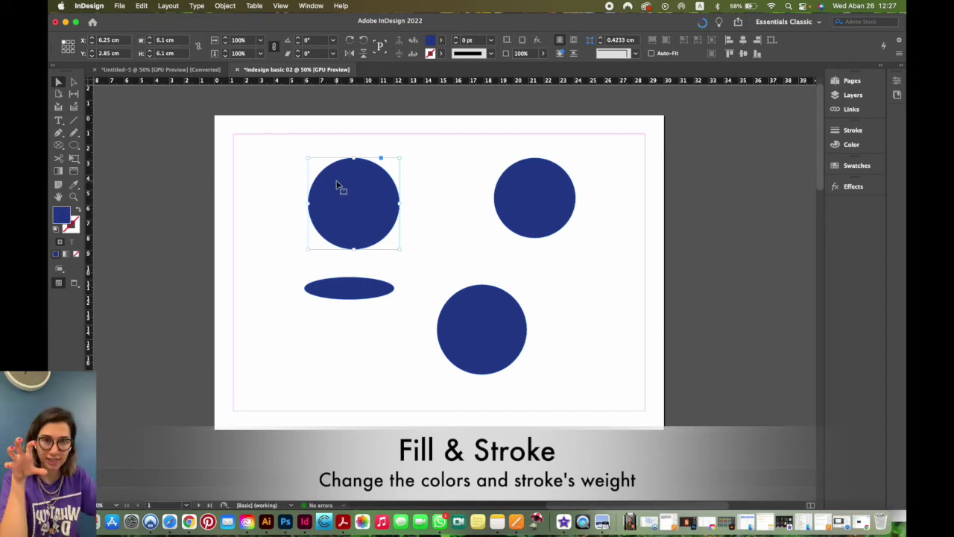
left_click(60, 134)
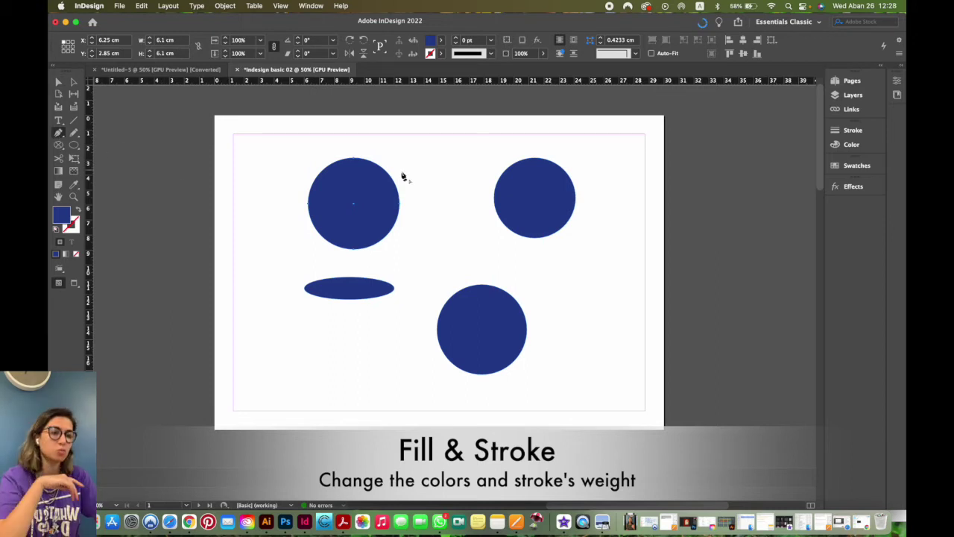
left_click(394, 148)
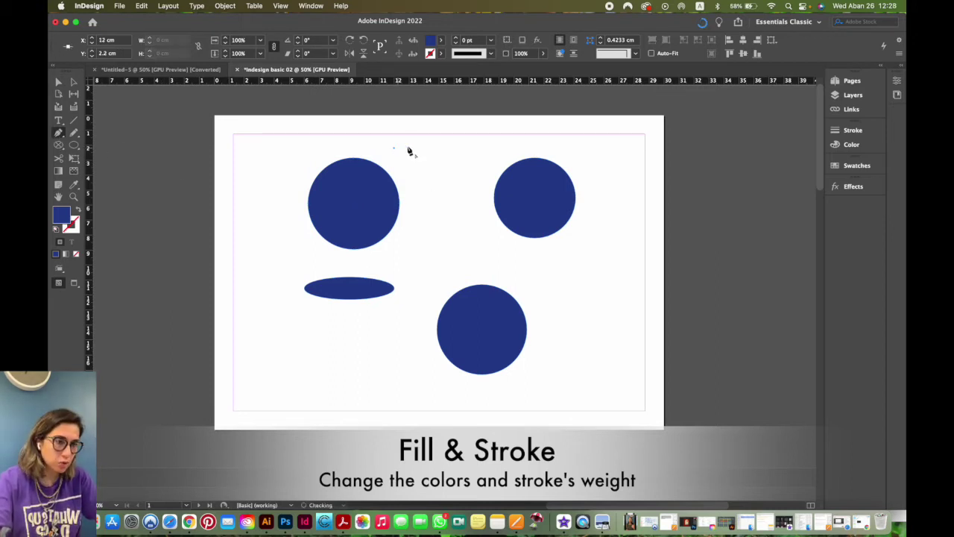
left_click(497, 142)
left_click_drag(499, 144, 576, 158)
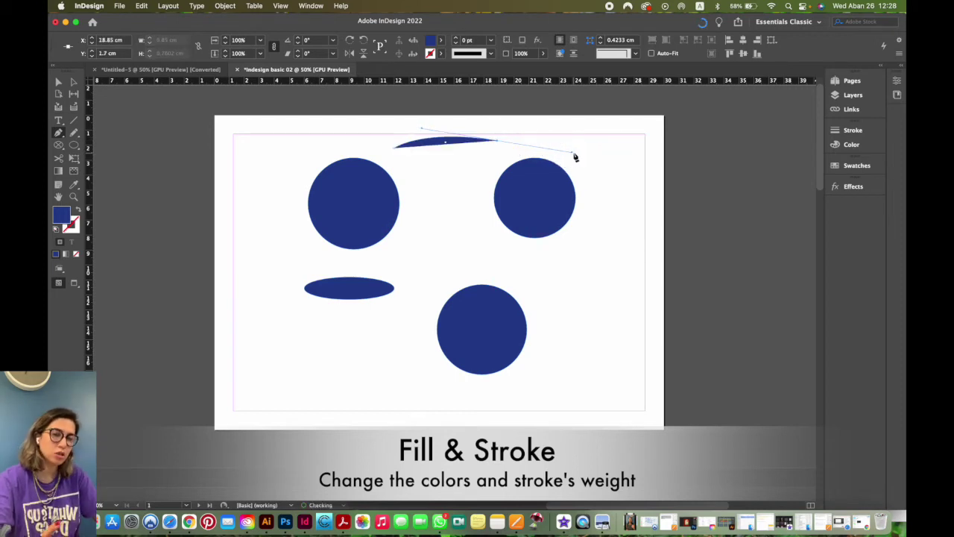
left_click_drag(635, 138, 654, 134)
key("v")
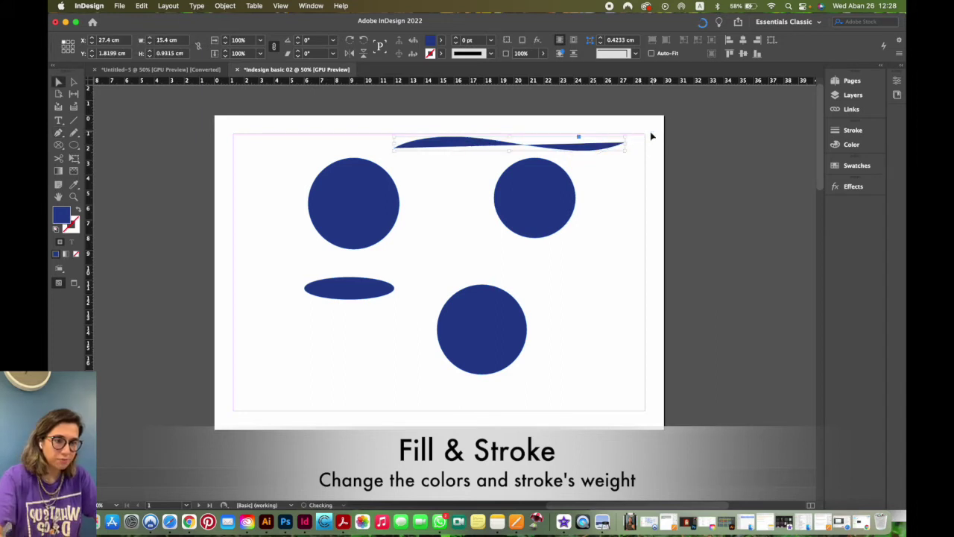
Step: Swap the curve's fill and stroke so only its outline is blue, and shift it about 3 cm to the left
left_click(76, 208)
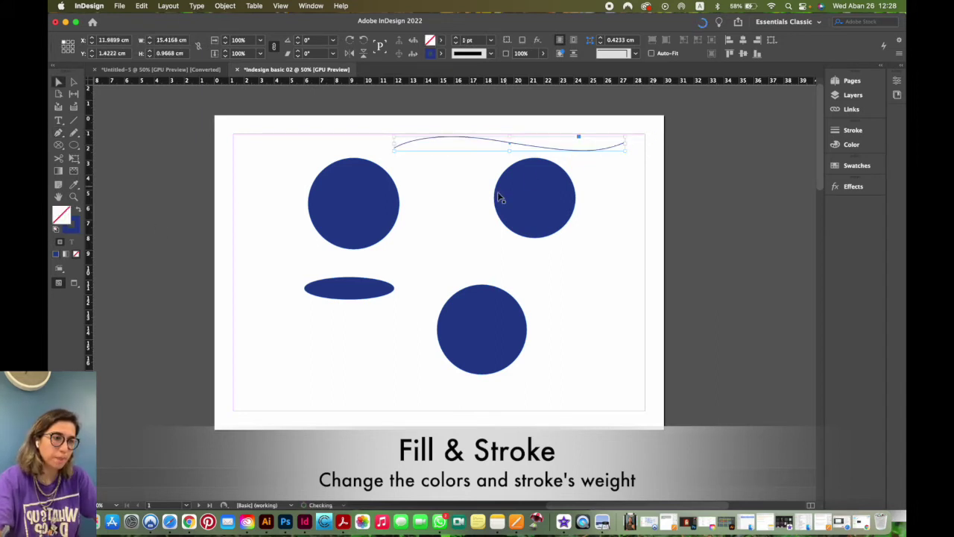
left_click(464, 206)
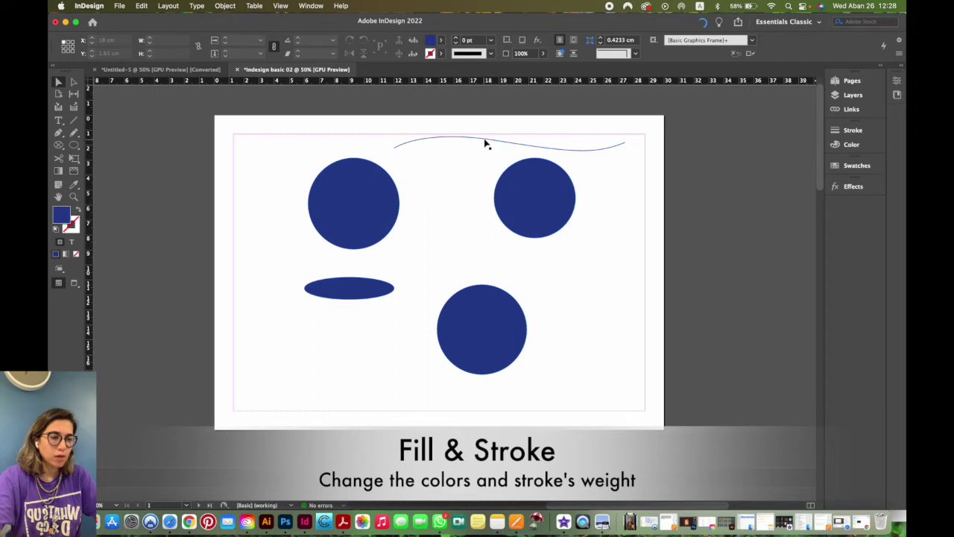
left_click_drag(485, 142, 440, 134)
Step: Delete the upper-right circle, the 6 cm circle and the flat ellipse from the page
left_click(528, 196)
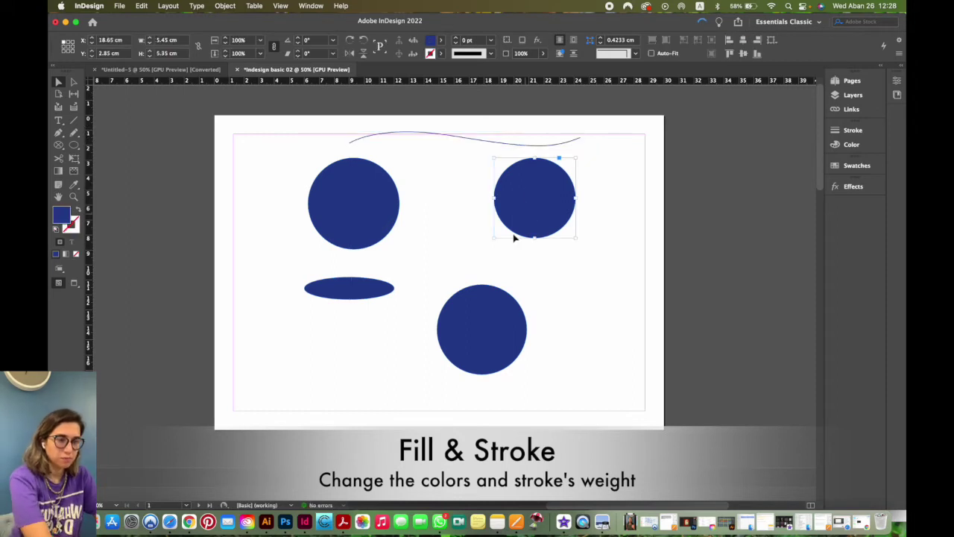
key("Delete")
left_click(480, 319)
key("Delete")
left_click(349, 290)
key("Delete")
Step: Move the curve down to about X 9.6 cm, Y 5 cm and place the circle below it at about X 6.1 cm, Y 8.3 cm
left_click_drag(383, 229, 370, 332)
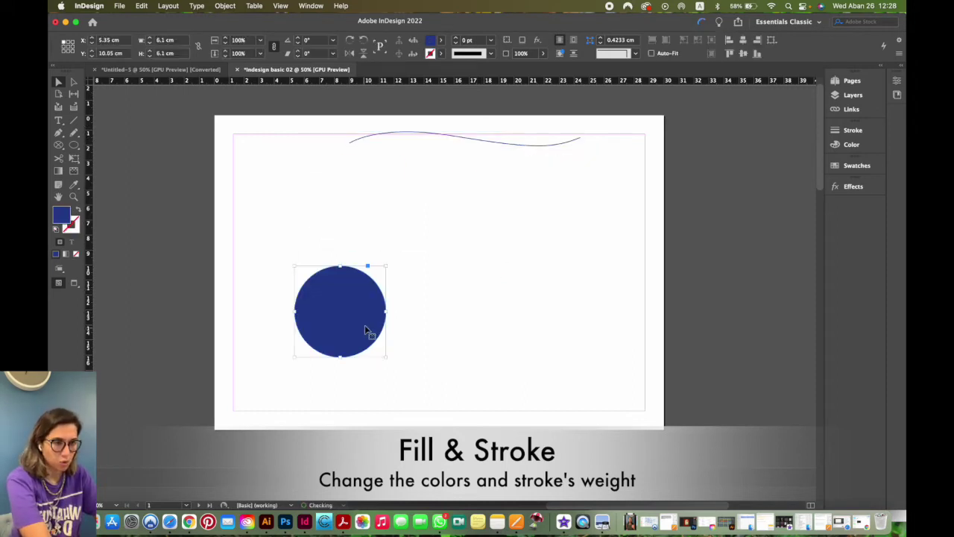
left_click_drag(496, 145, 504, 202)
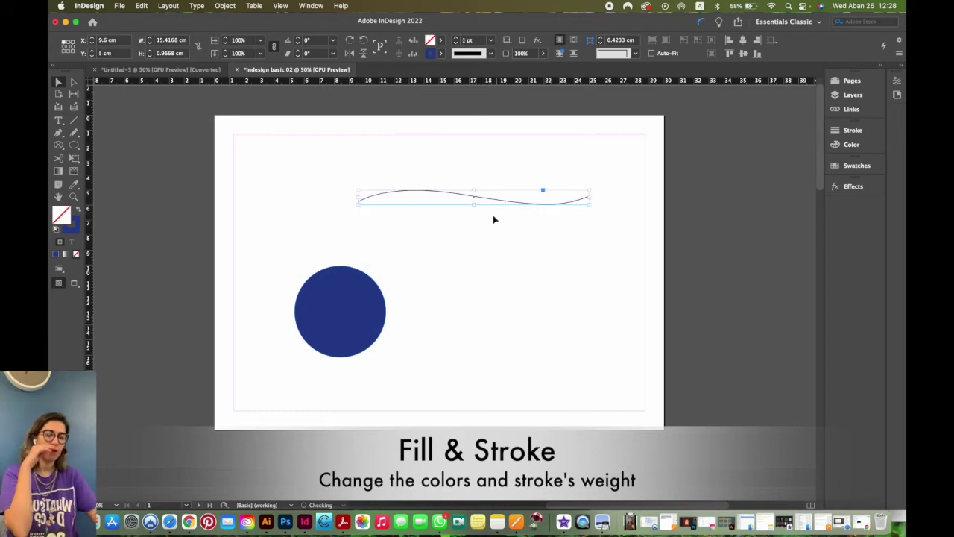
left_click(486, 269)
left_click_drag(371, 304, 375, 279)
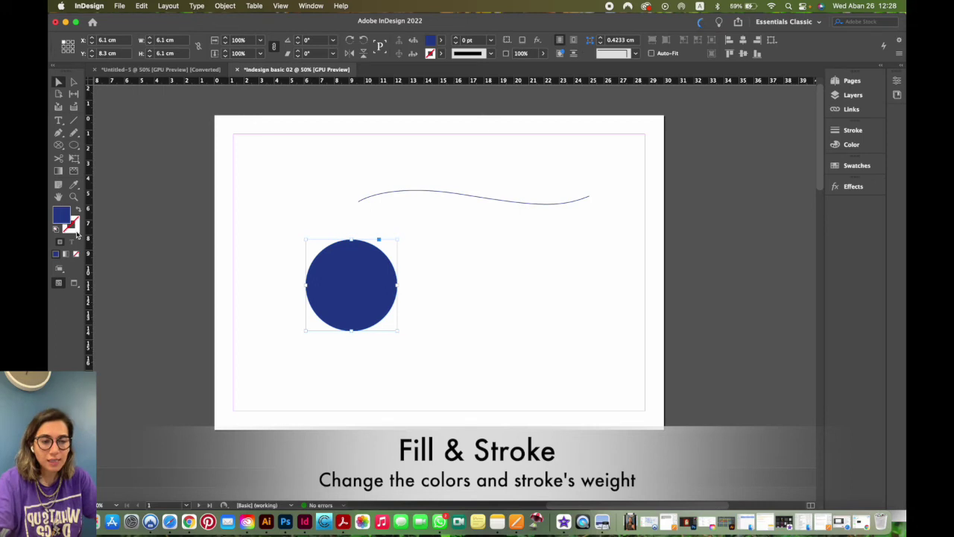
left_click(76, 229)
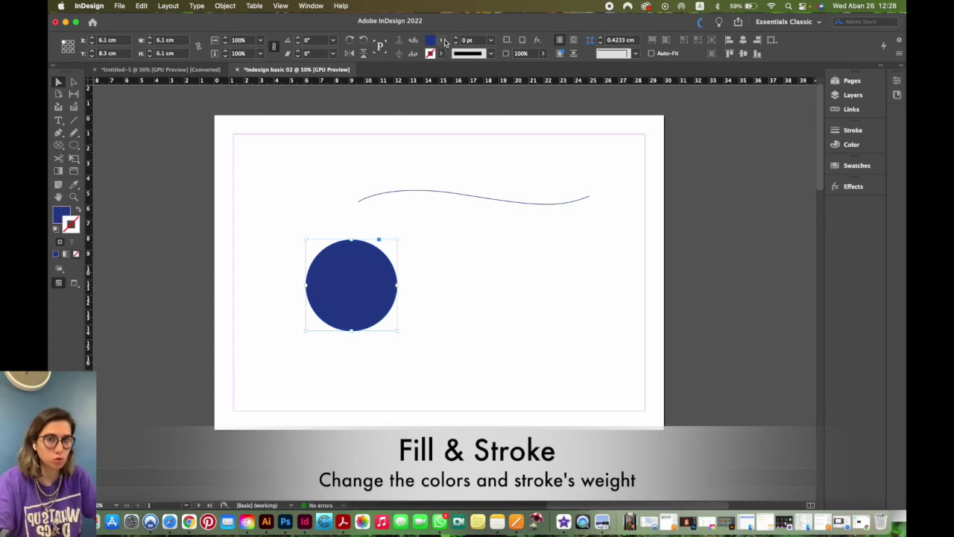
double_click(69, 232)
left_click(417, 278)
mouse_move(417, 279)
left_mouse_down()
mouse_move(377, 234)
mouse_move(408, 305)
left_mouse_up()
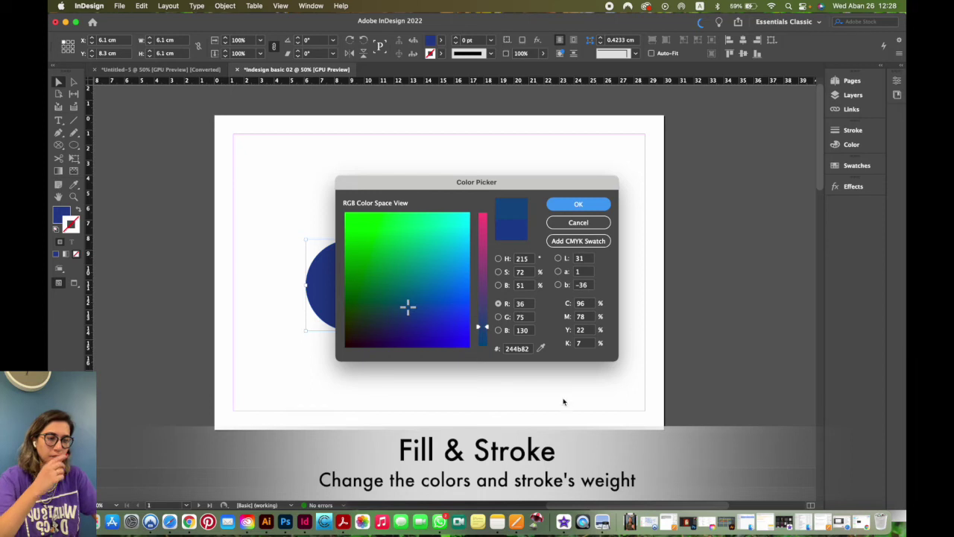
double_click(521, 348)
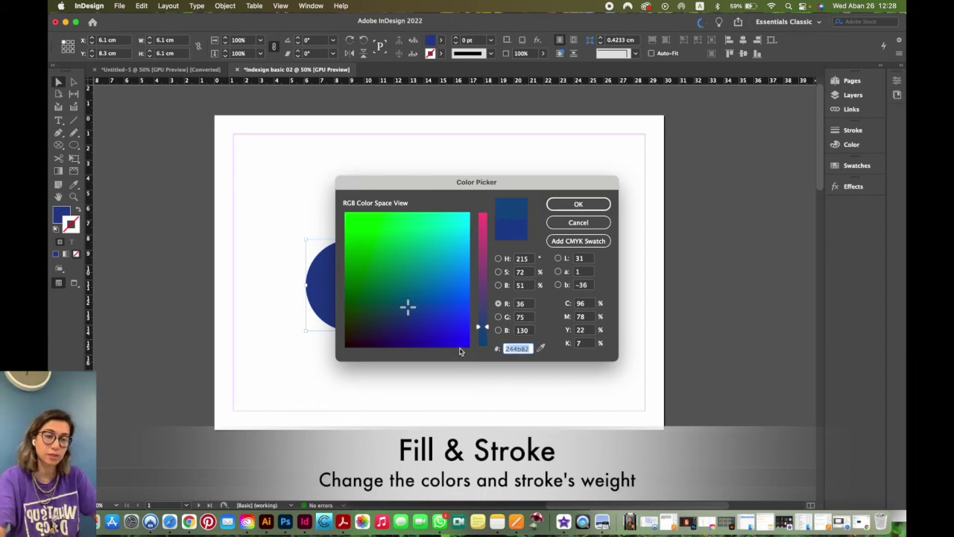
left_click(587, 221)
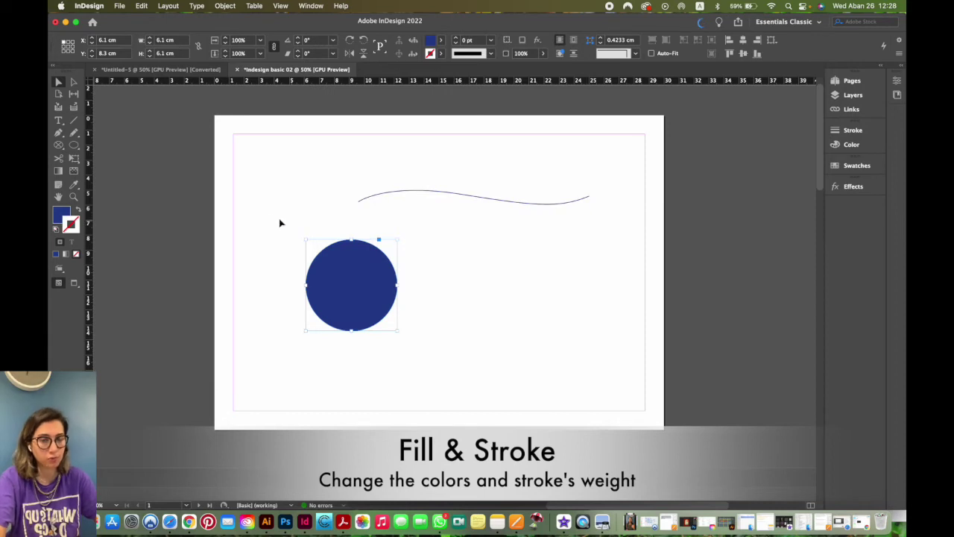
Step: Apply the [Black] swatch to the blue circle's stroke and deselect the circle
left_click(443, 53)
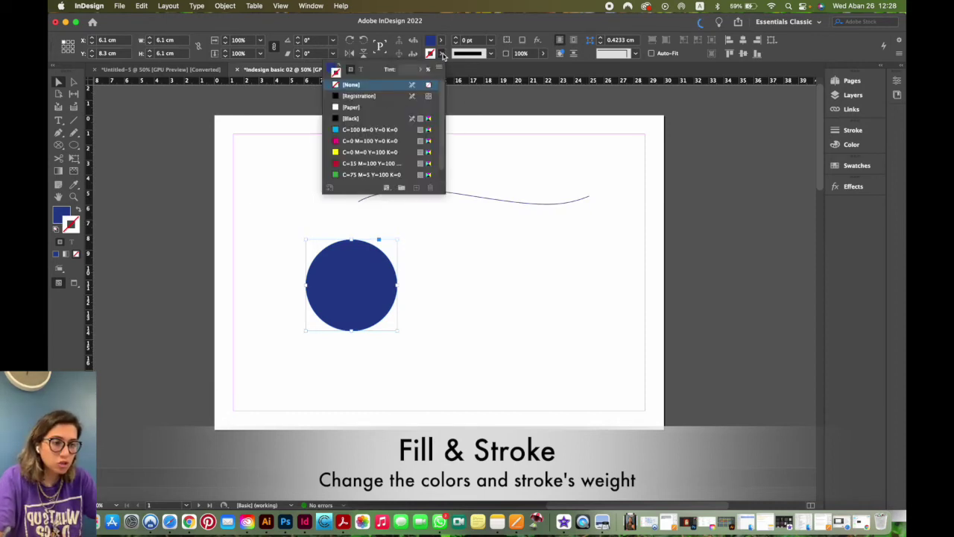
scroll(376, 117, "down", 1)
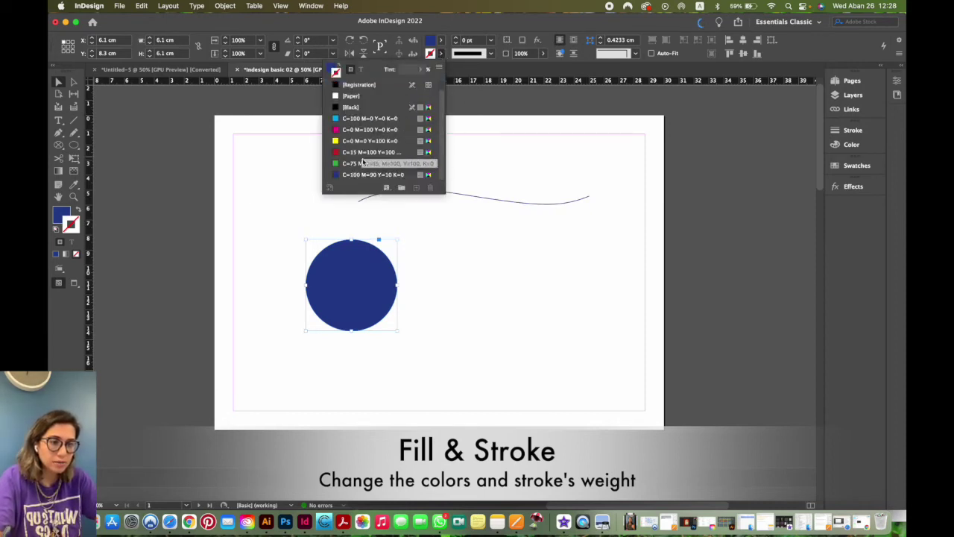
left_click(386, 188)
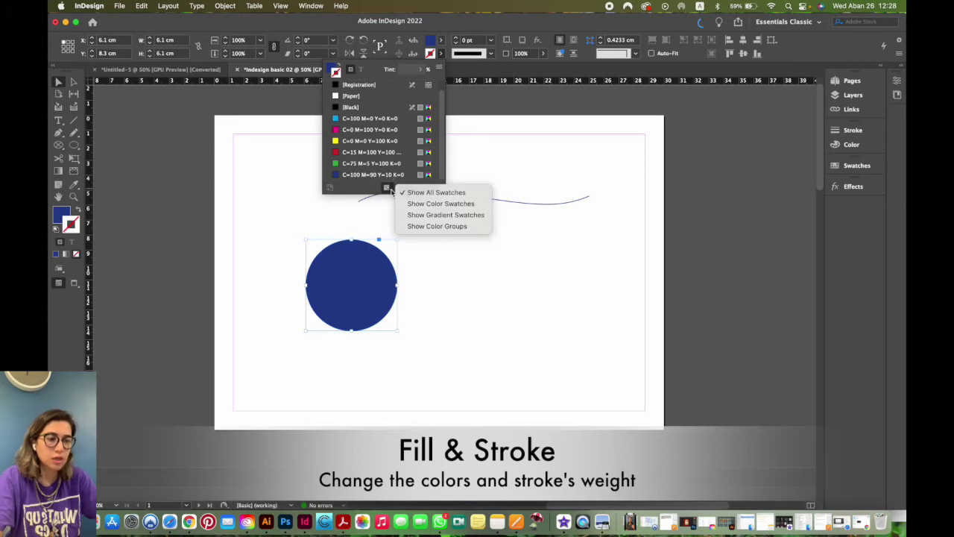
left_click(402, 188)
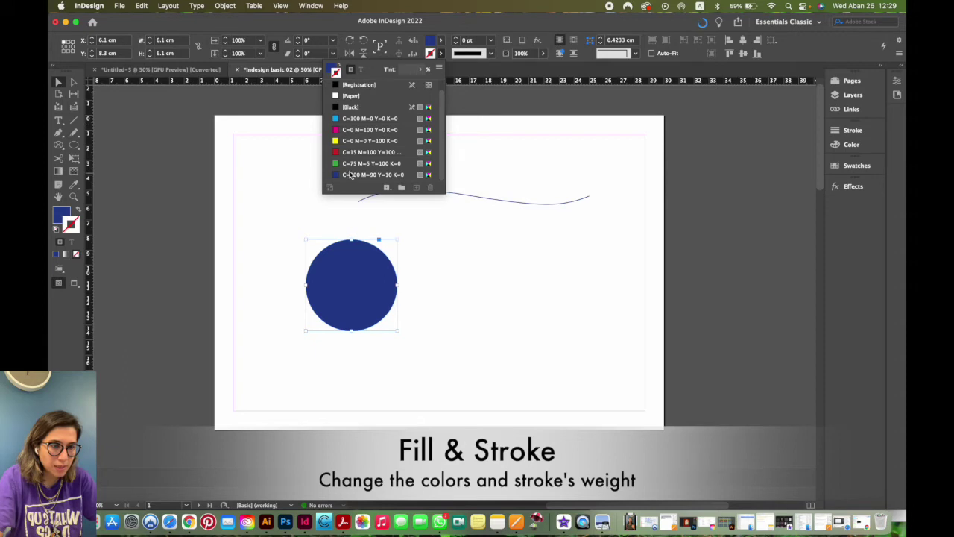
left_click(361, 109)
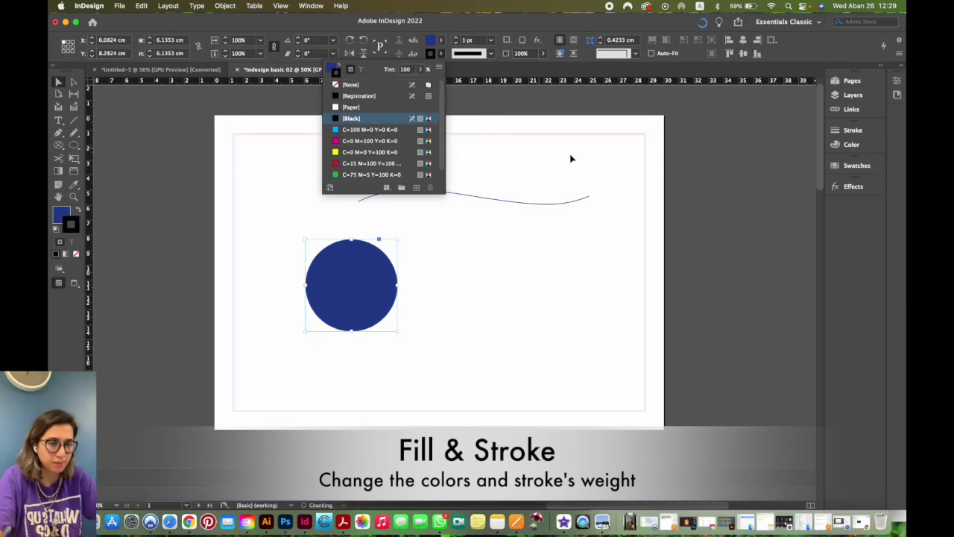
left_click(518, 141)
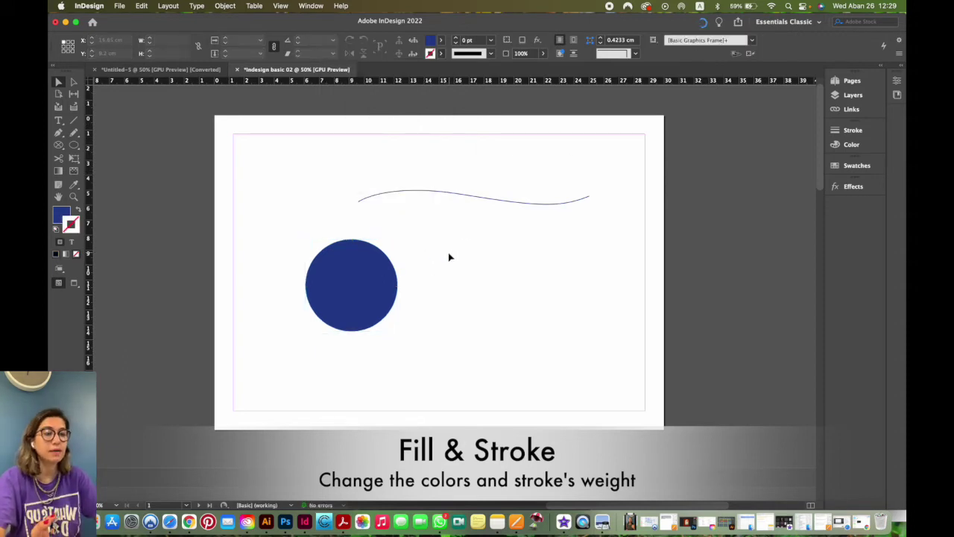
Step: Set the circle's stroke weight to 6 pt and check the outline in preview mode
left_click(383, 267)
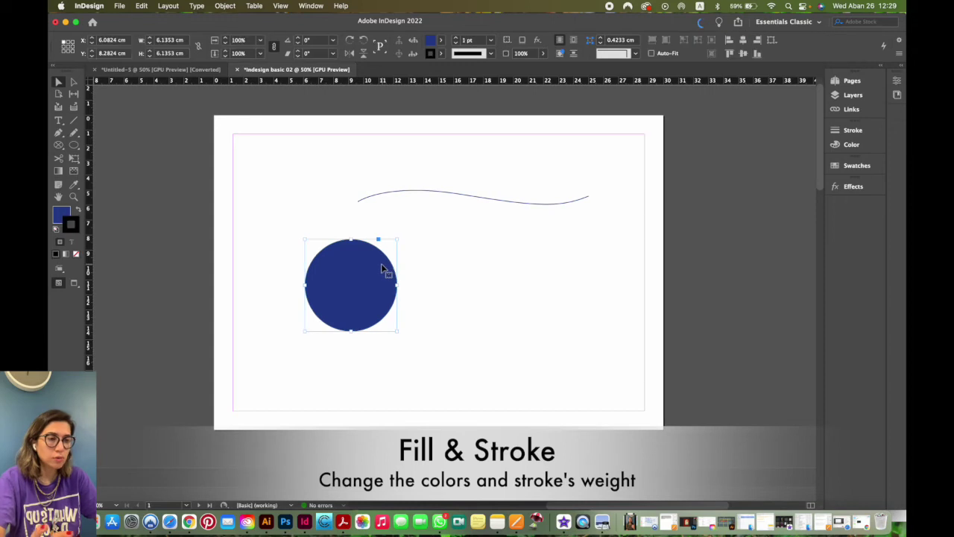
left_click(491, 40)
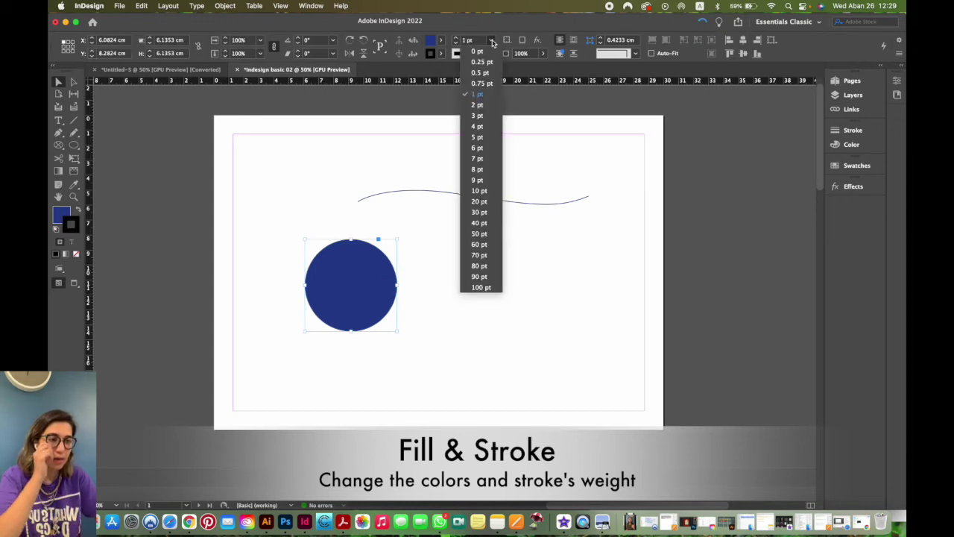
left_click(477, 147)
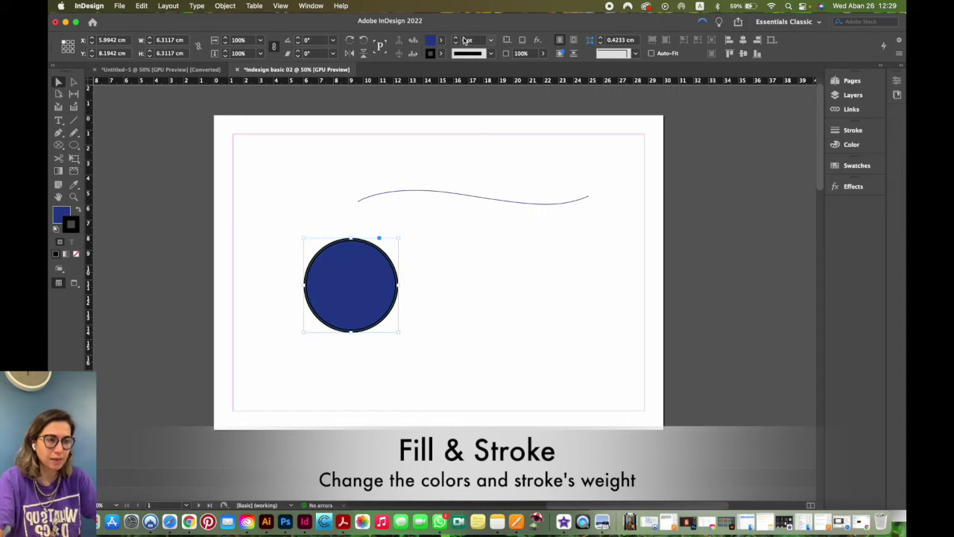
left_click(456, 39)
left_click(485, 159)
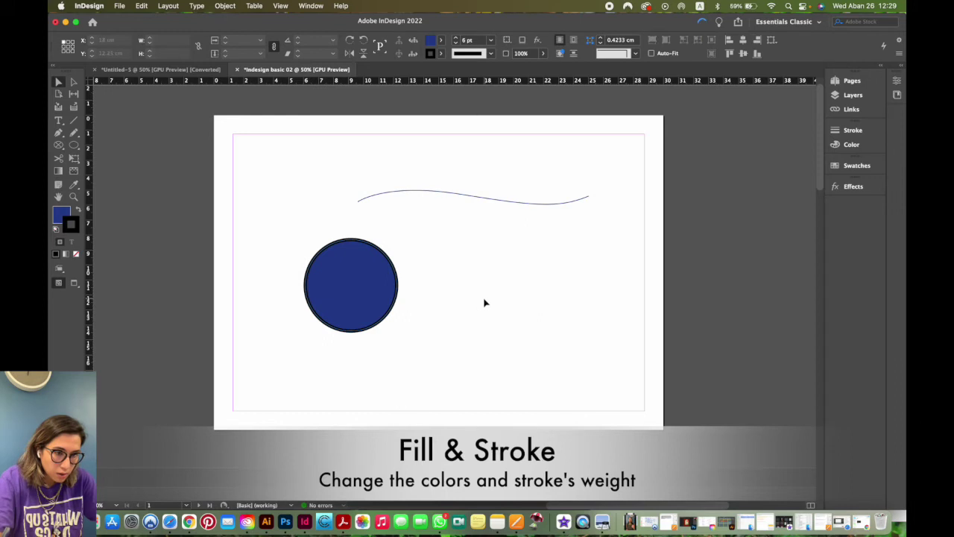
key("w")
key("w")
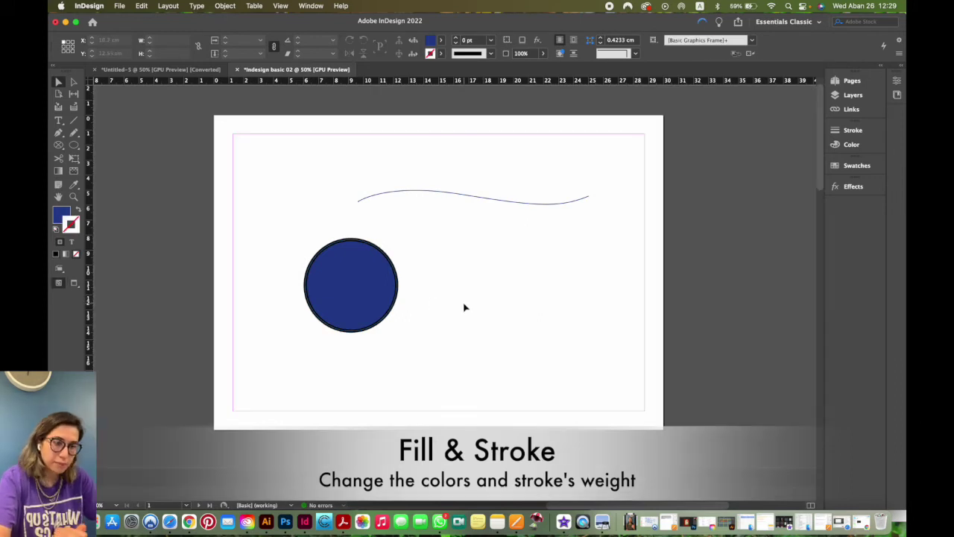
Step: Change the circle's stroke type to Rainbow and display the page in preview mode
left_click(385, 296)
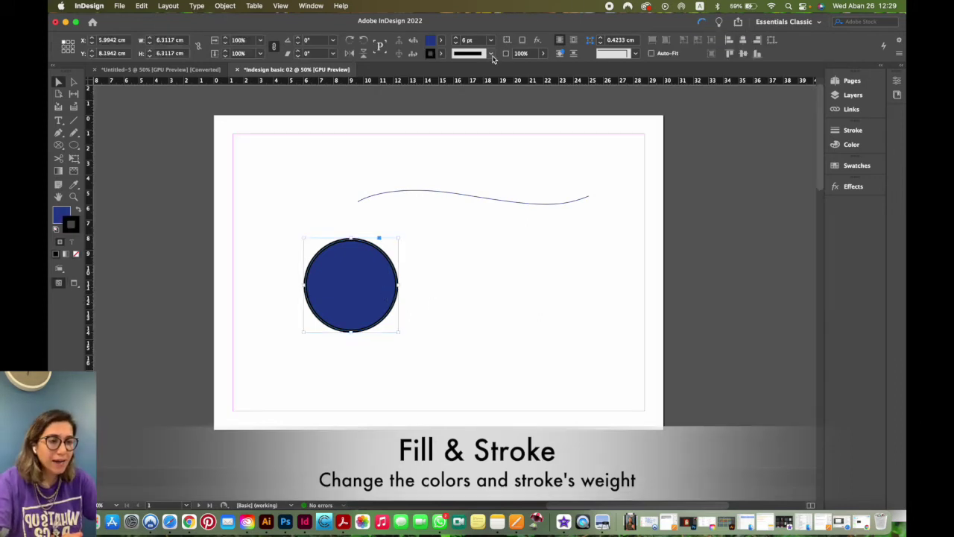
left_click(491, 54)
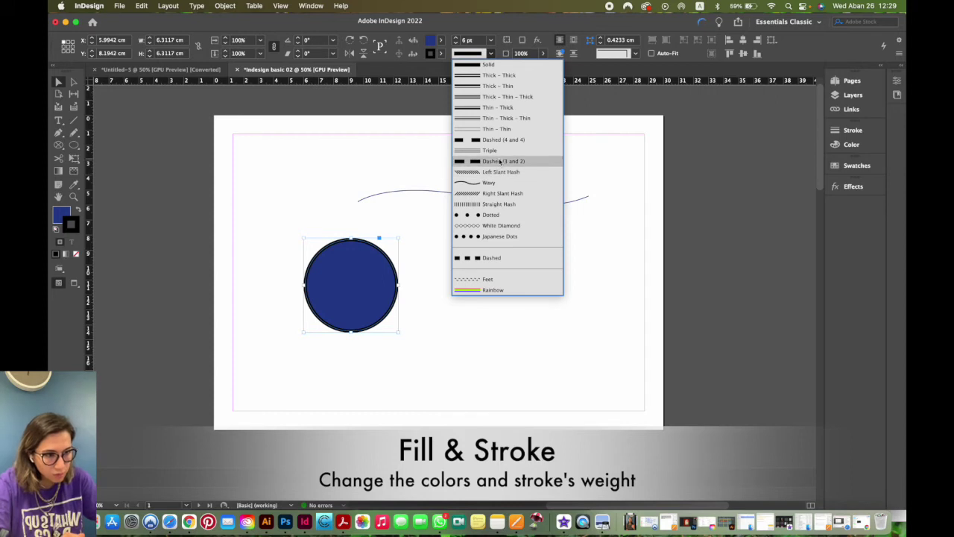
left_click(490, 291)
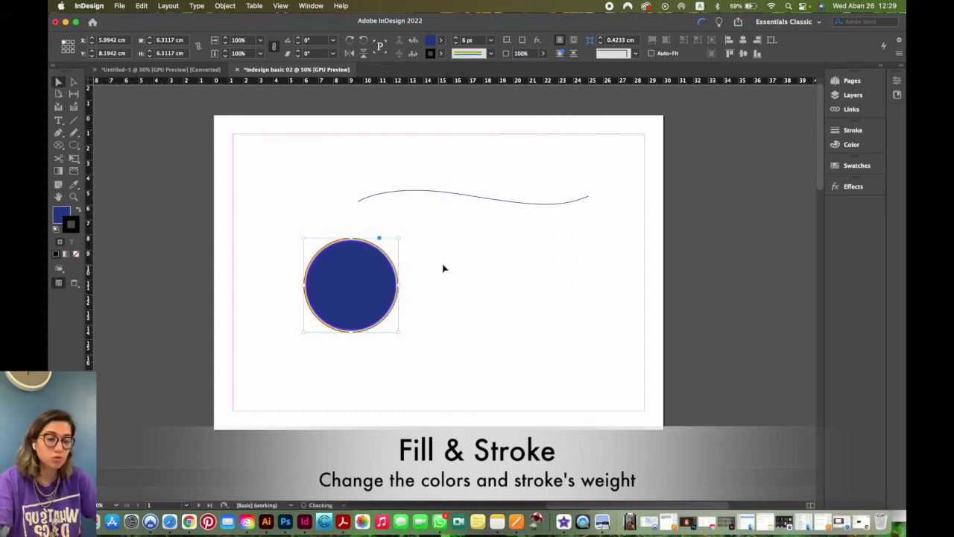
left_click(457, 266)
key("w")
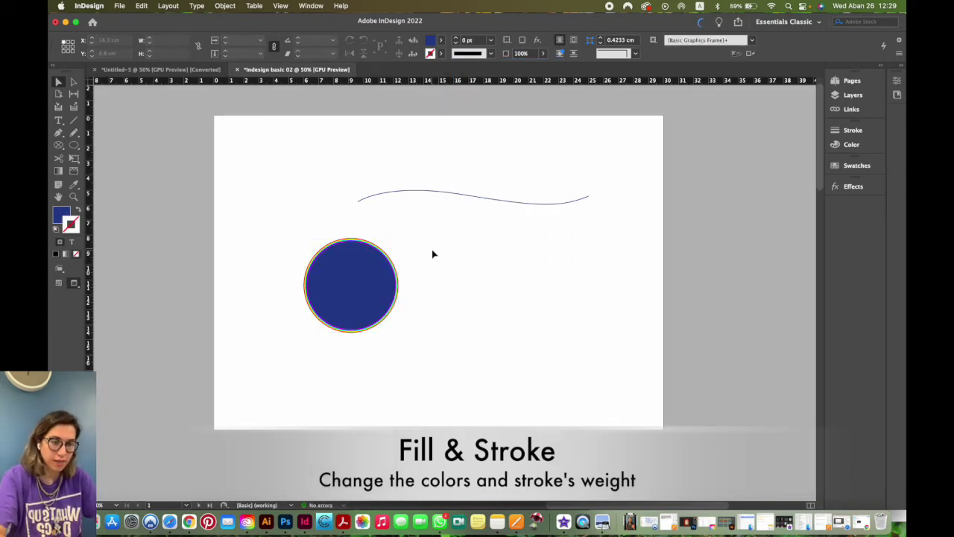
Step: Increase the circle's rainbow stroke weight to 15 pt and deselect the circle
key("super+1")
left_click(381, 258)
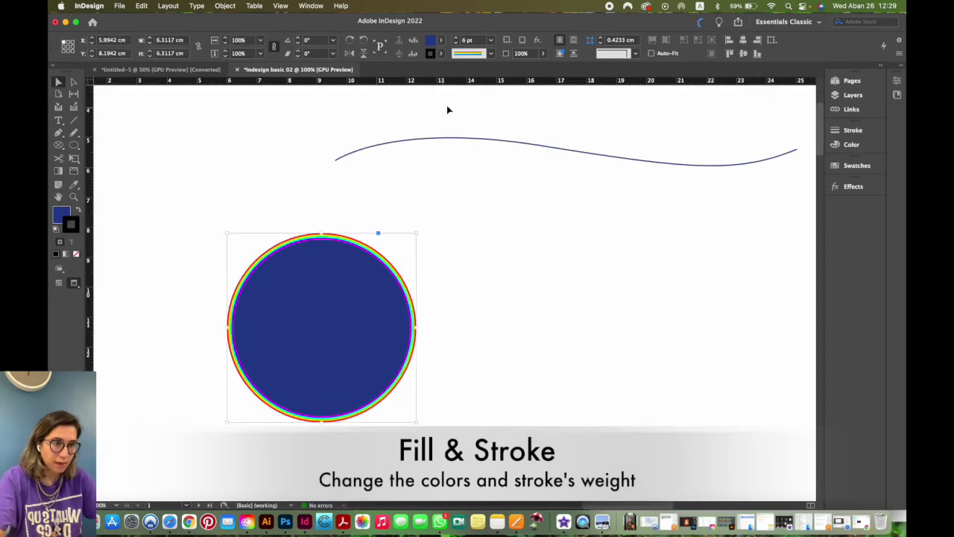
left_click(457, 38)
left_click(457, 38)
left_click(457, 39)
left_click(457, 38)
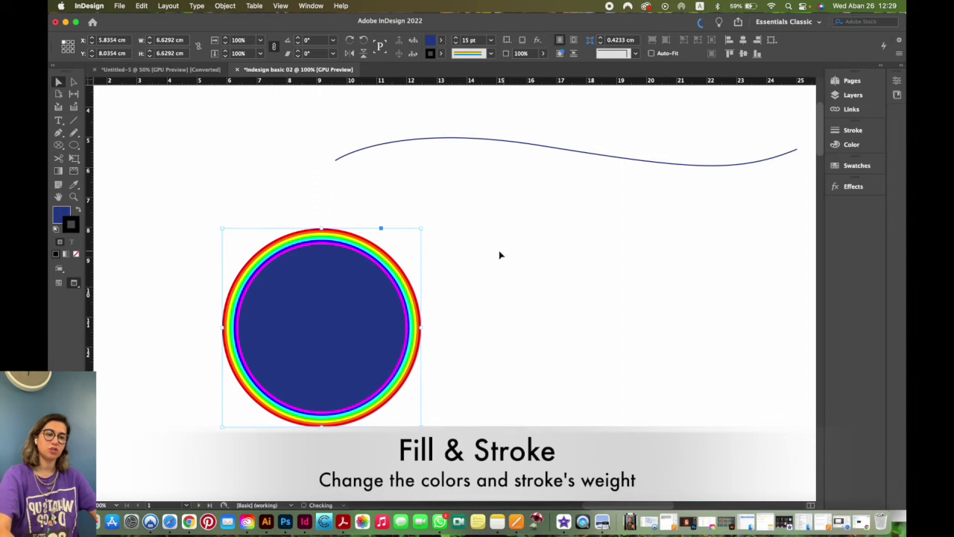
left_click(396, 216)
key("super+minus")
key("super+minus")
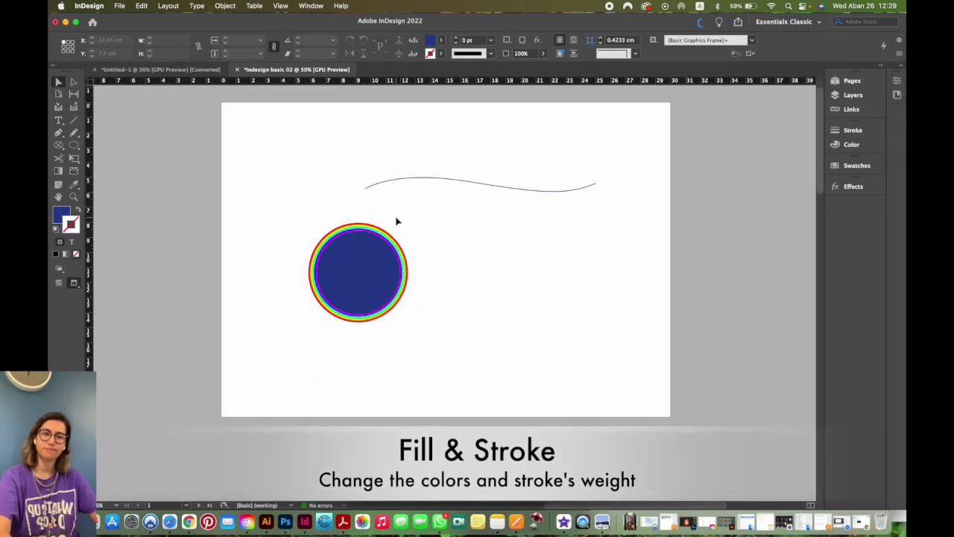
Step: Move the circle about 3 cm left and 2 cm down, and the curve to about X 6.95 cm, Y 4.45 cm
left_click_drag(361, 266, 319, 298)
left_click_drag(463, 183, 424, 176)
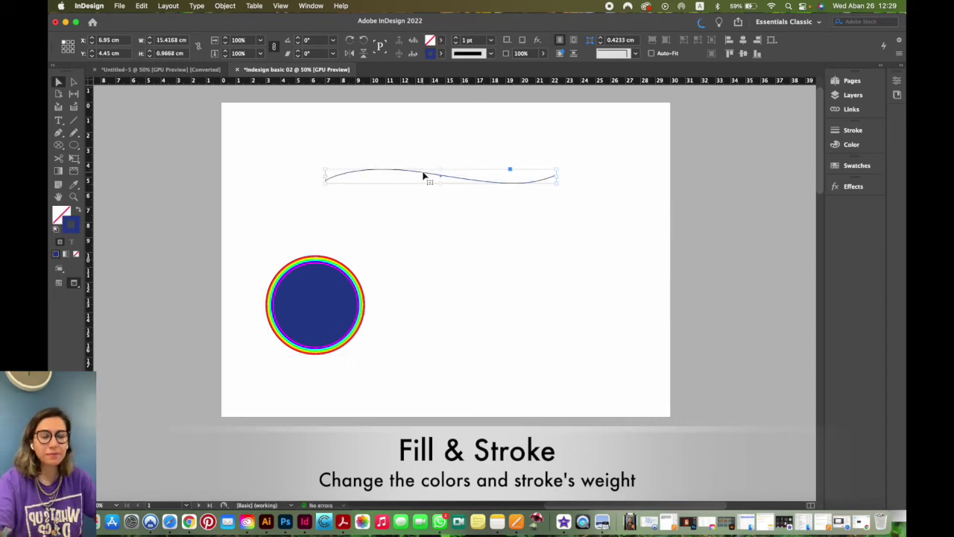
Step: Set the curve's stroke weight to 7 pt and its stroke color to [Black]
left_click(457, 39)
left_click(456, 38)
left_click(456, 38)
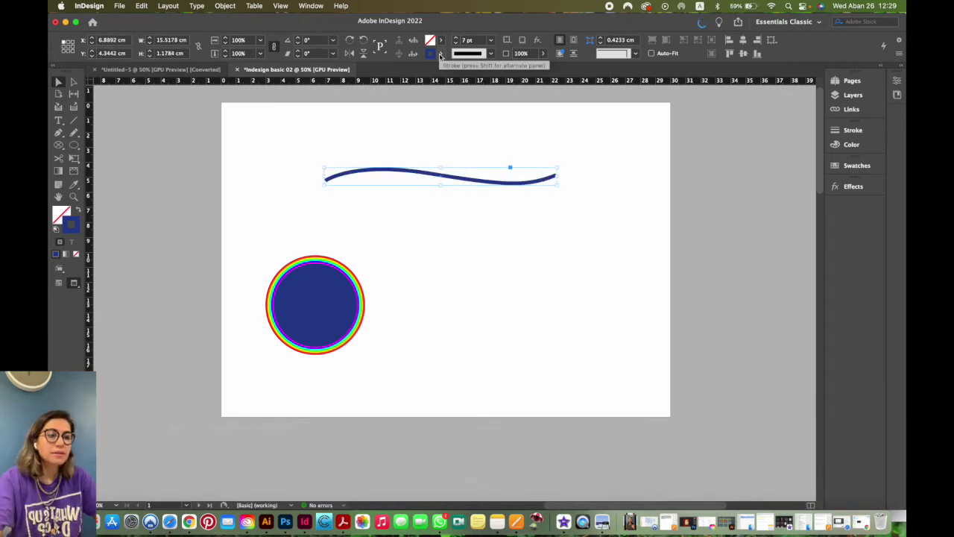
left_click(441, 55)
left_click(360, 109)
left_click(575, 144)
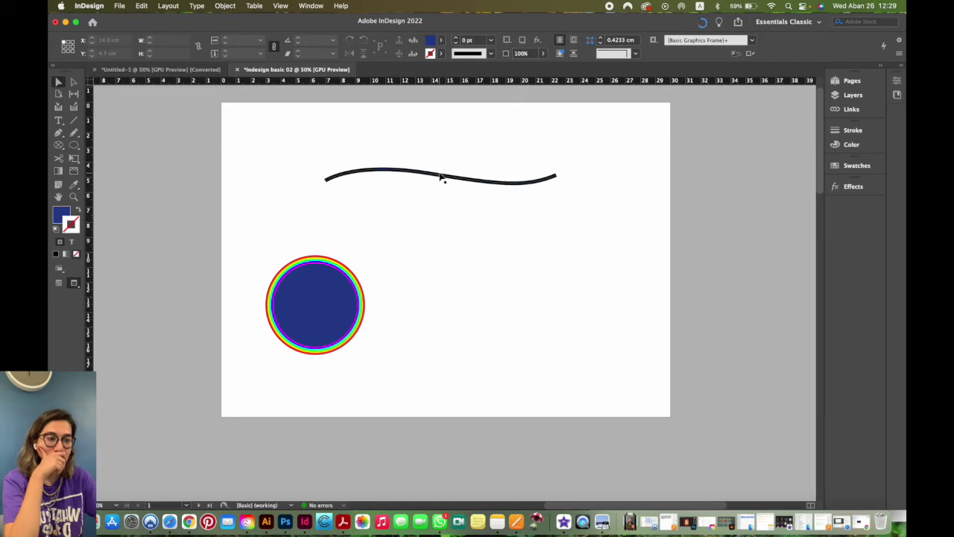
Step: Move the curve to about X 6 cm, Y 3.2 cm and fill it with the magenta swatch C=0 M=100 Y=0 K=0
mouse_move(445, 177)
left_mouse_down()
mouse_move(434, 149)
mouse_move(447, 165)
left_mouse_up()
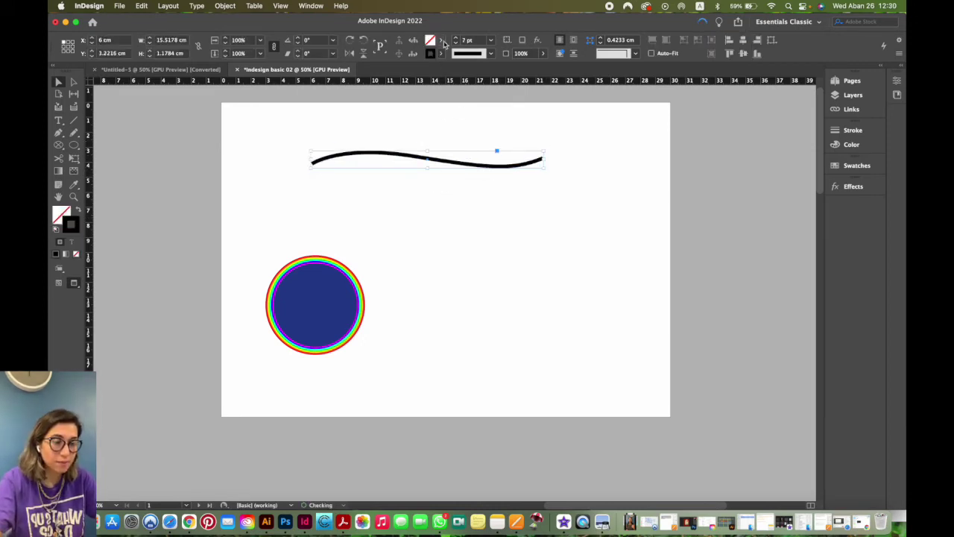
left_click(442, 41)
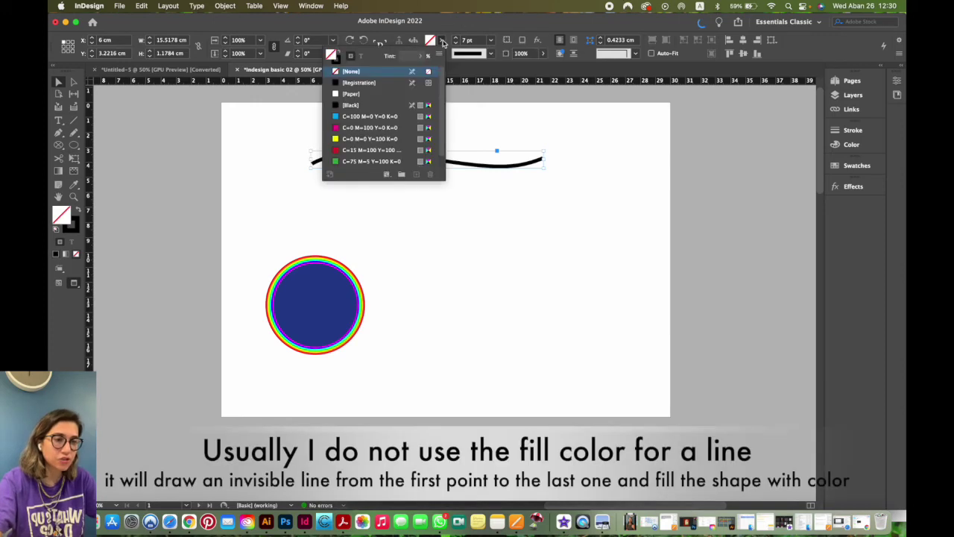
left_click(360, 128)
left_click(498, 215)
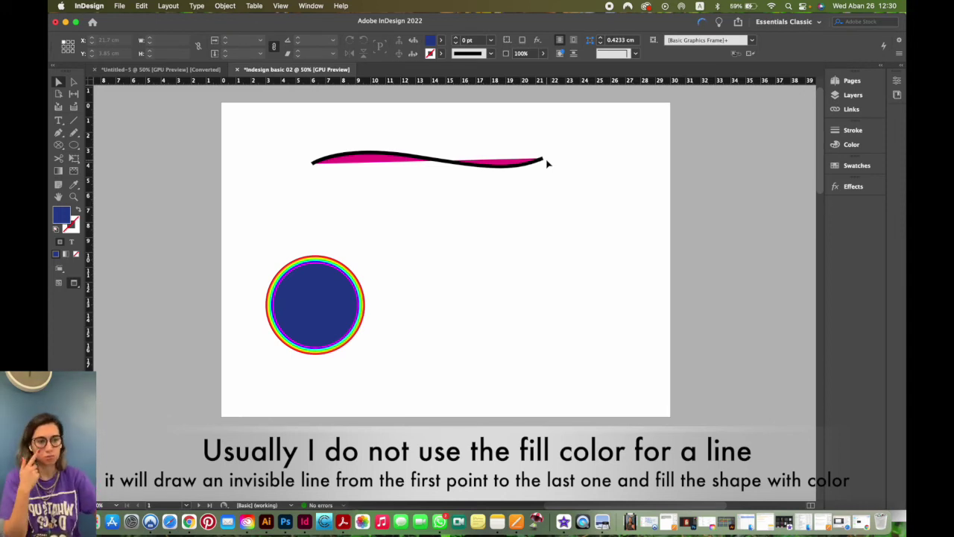
Step: Prepare the Pen tool with a magenta C=0 M=100 Y=0 K=0 fill and a 4 pt [Black] stroke
key("p")
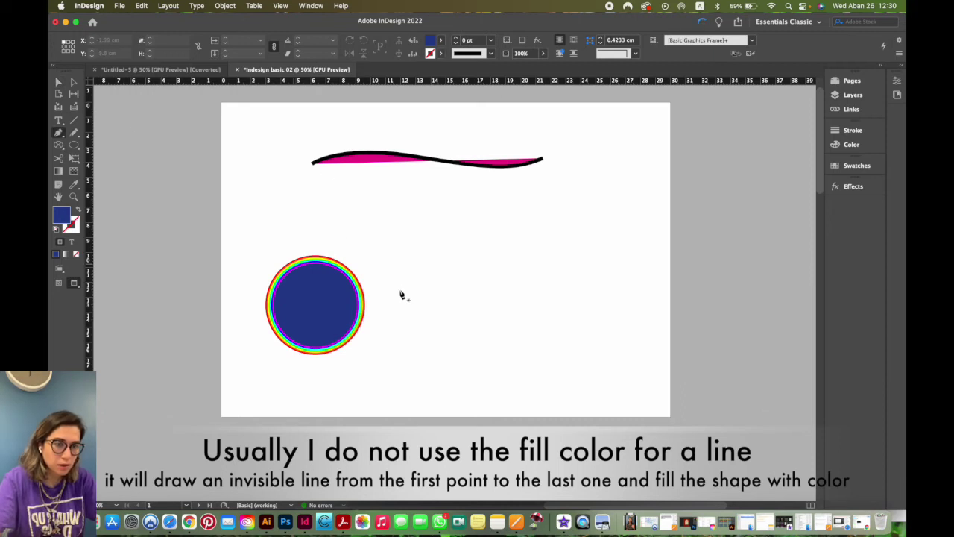
left_click(441, 40)
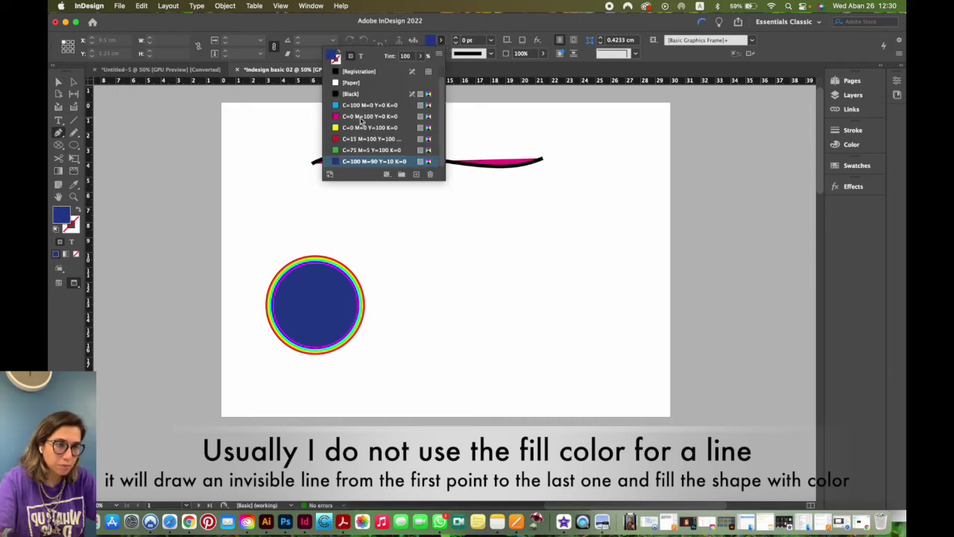
left_click(361, 117)
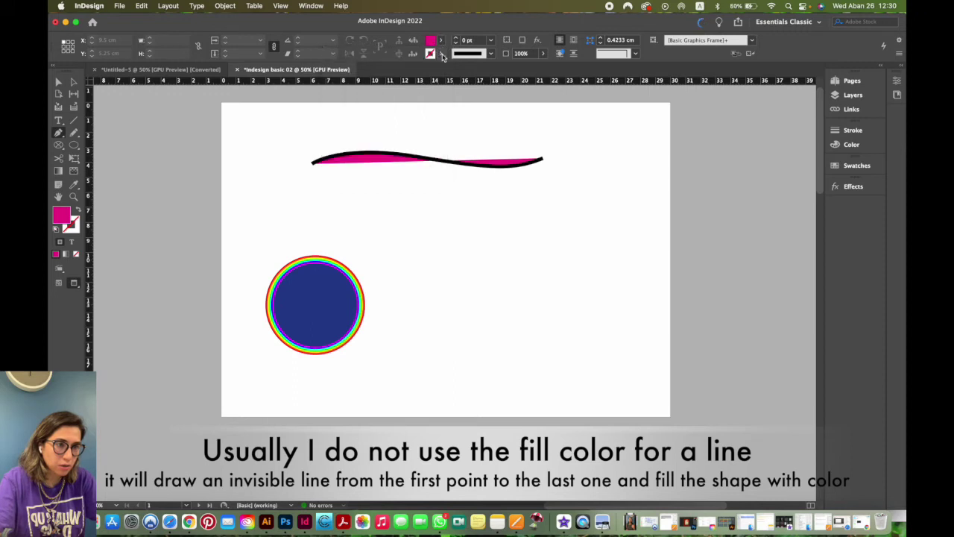
left_click(442, 55)
left_click(364, 119)
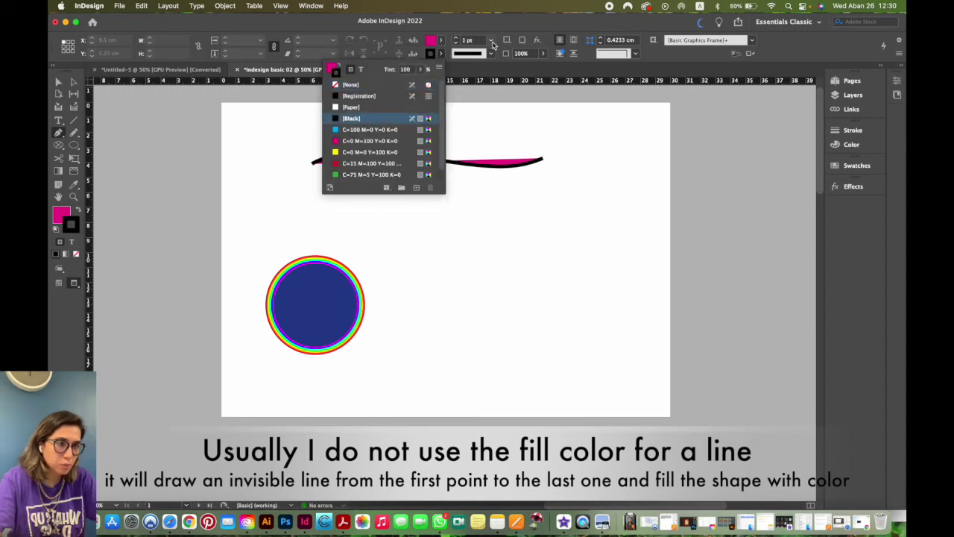
left_click(491, 41)
left_click(478, 127)
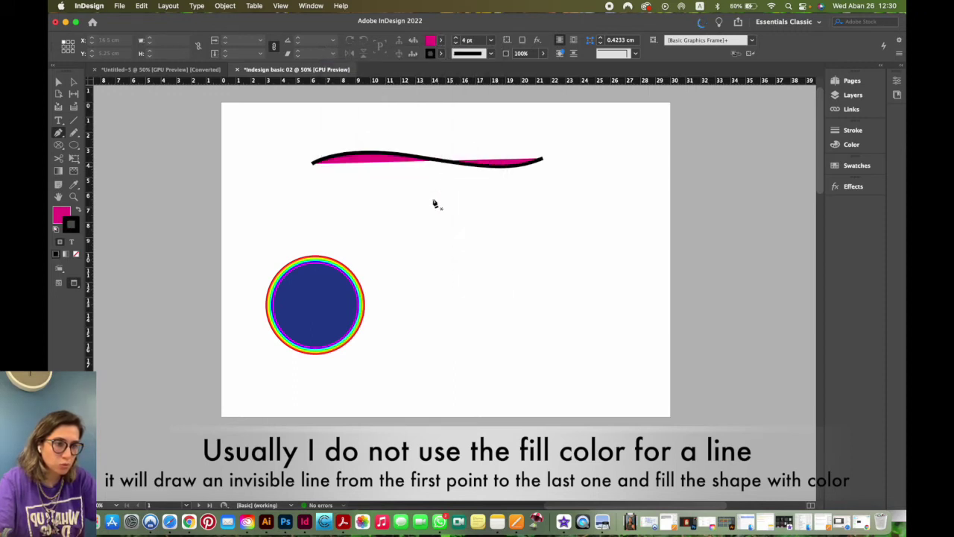
Step: Draw an open, straight-sided peak of three points, about 7.9 cm wide and 3.2 cm high, to the right of the circle
left_click(397, 270)
left_click(454, 226)
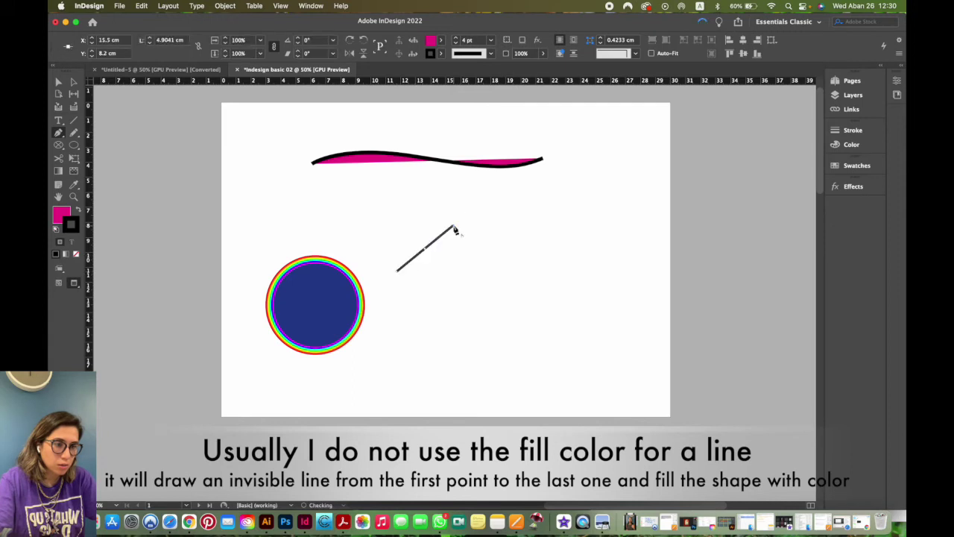
left_click(512, 273)
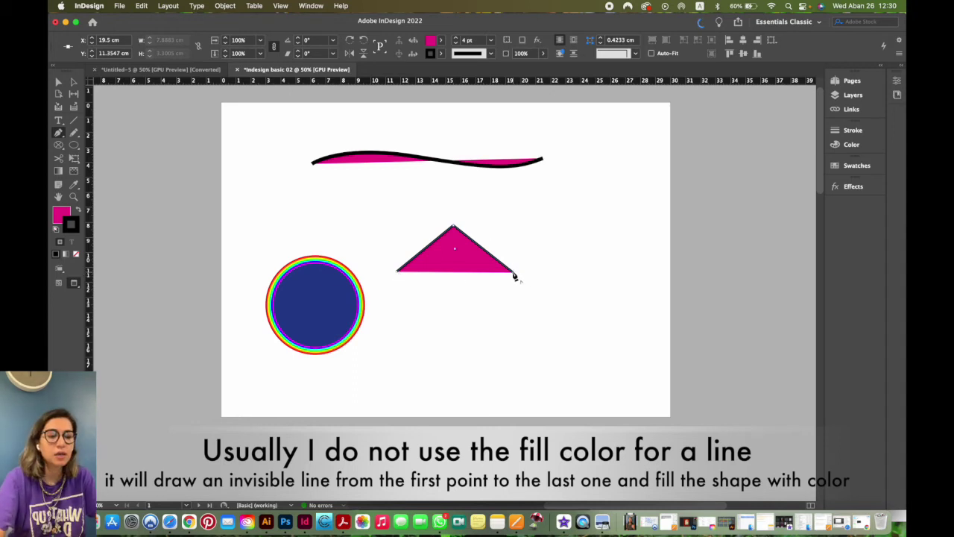
Step: Close the three-point peak into a triangle and move it up and to the right, below the end of the curve
left_click(398, 273)
key("v")
left_click(549, 224)
left_click_drag(492, 246, 531, 228)
Step: Draw a closed five-point polygon about 8.9 cm wide and 6.4 cm high below the triangle and move it onto the page's right edge
key("p")
left_click(484, 277)
left_click(401, 271)
left_click(413, 362)
left_click(478, 364)
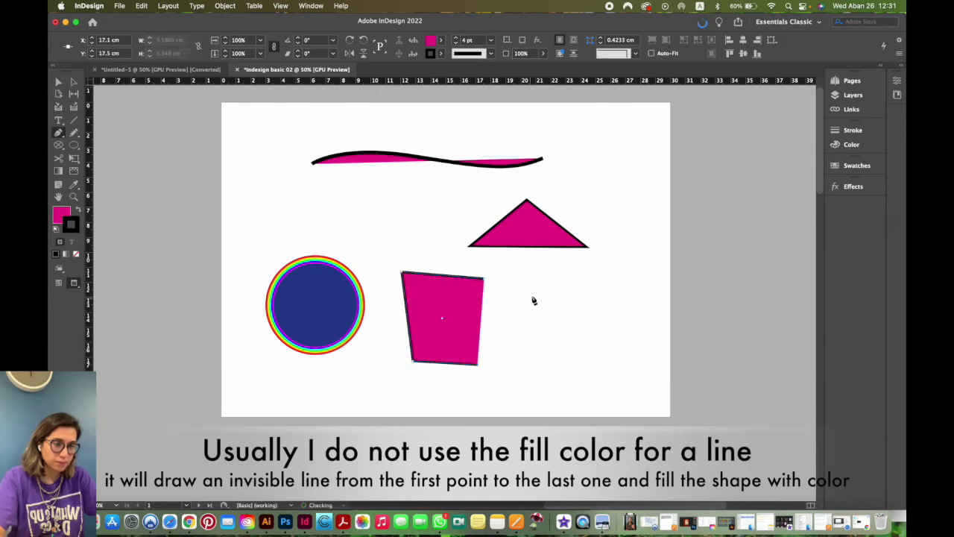
left_click(532, 295)
left_click(484, 279)
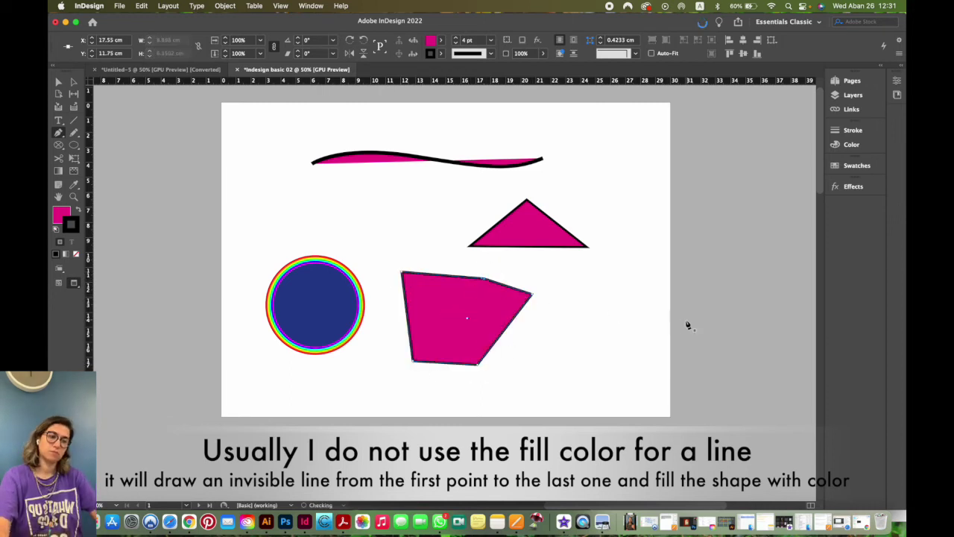
key("v")
left_click_drag(478, 303, 526, 307)
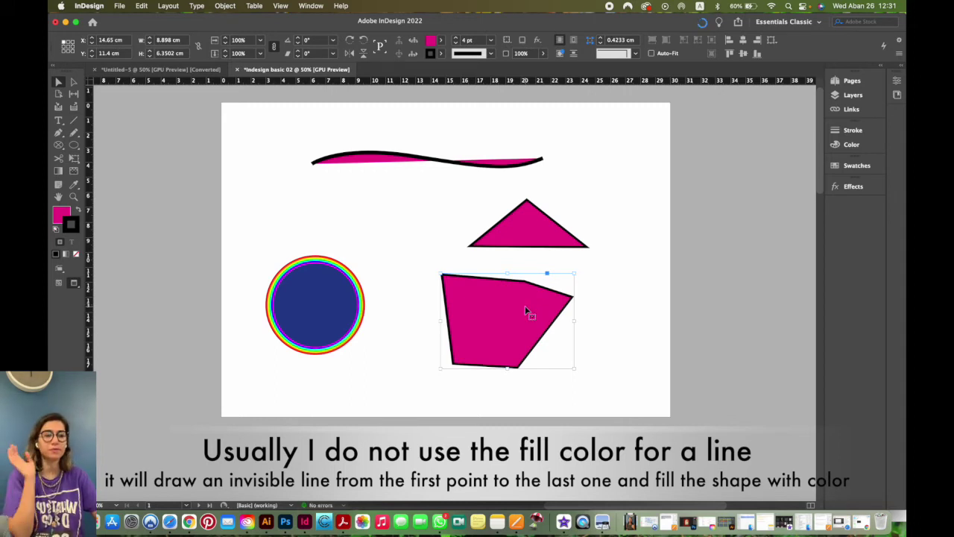
left_click_drag(525, 307, 646, 297)
Step: Draw a closed, notched seven-point shape with straight sides, about 4 cm wide and 5 cm high, to the right of the circle
key("p")
left_click(392, 292)
left_click(392, 361)
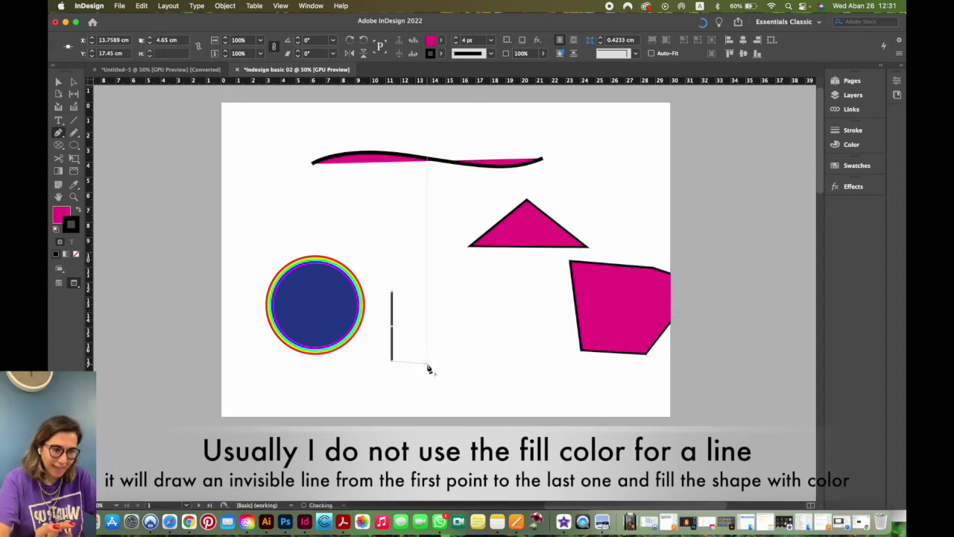
left_click(427, 363)
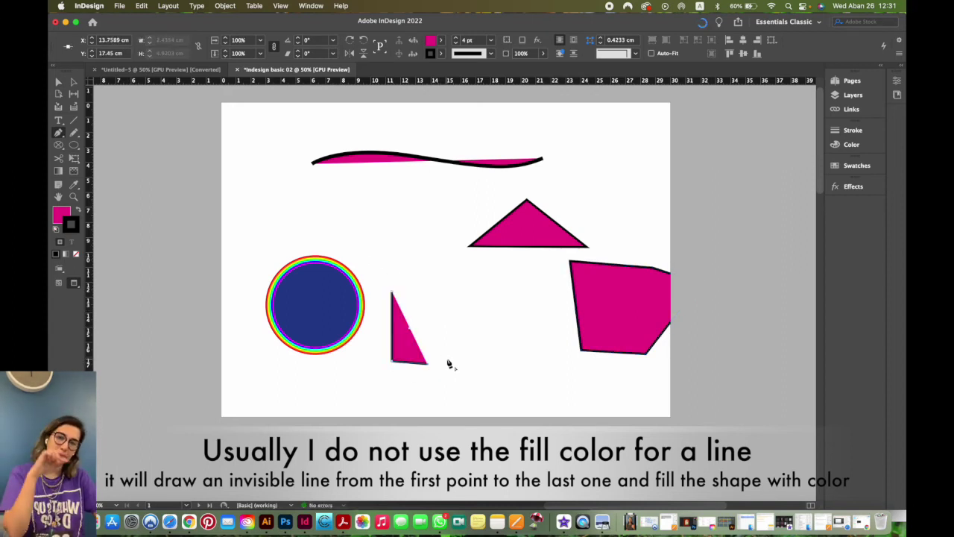
left_click(449, 359)
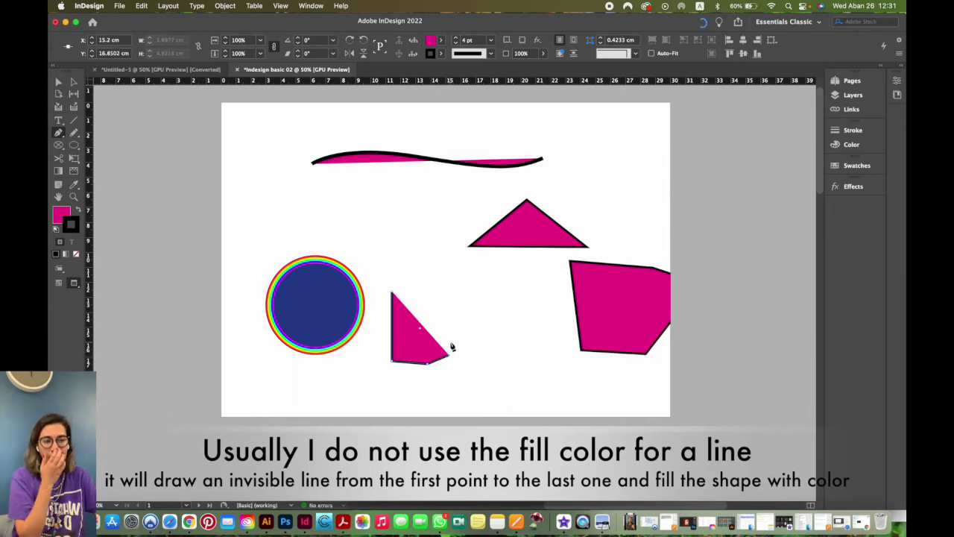
left_click(450, 345)
left_click(398, 340)
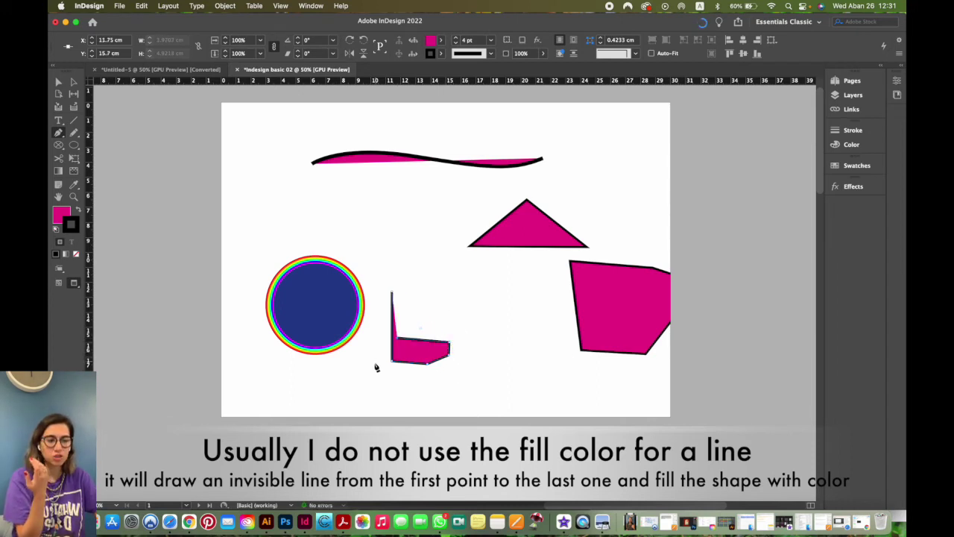
left_click(427, 308)
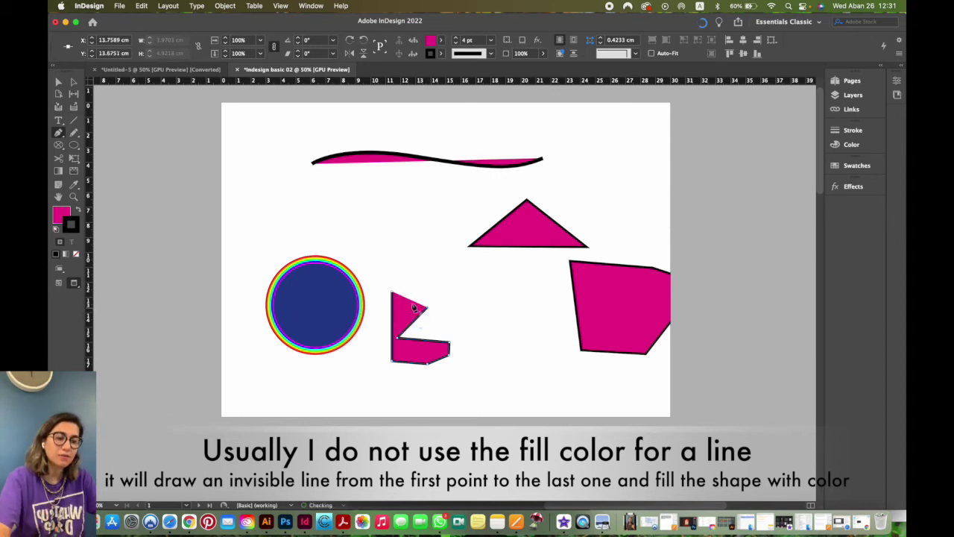
left_click(393, 293)
Step: Move the notched shape to about X 18 cm, Y 12.8 cm and set its fill to [None]
key("v")
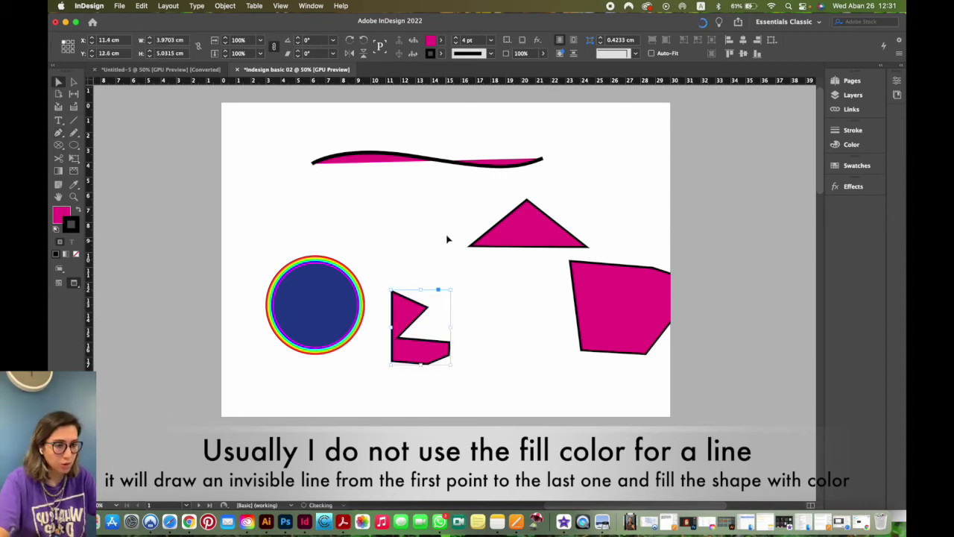
left_click(505, 317)
left_click_drag(505, 317, 506, 318)
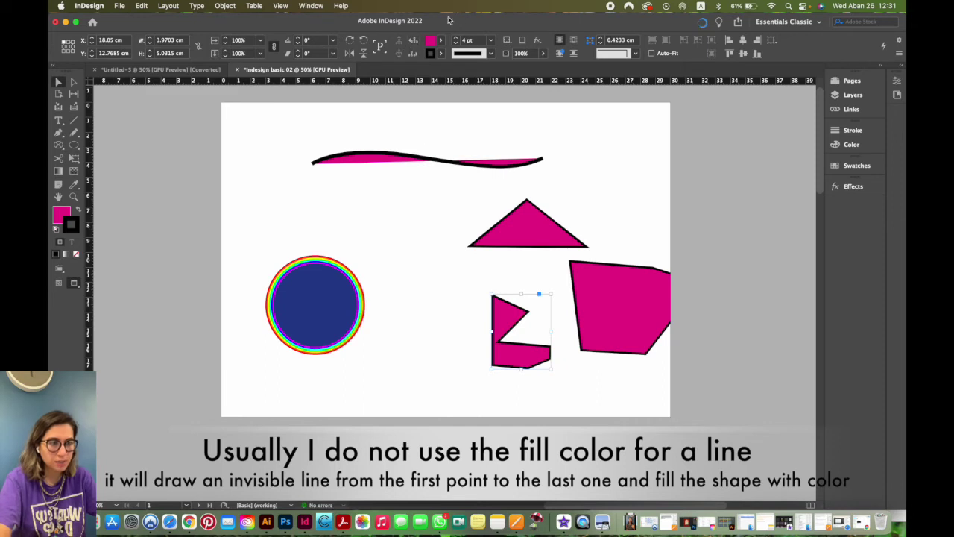
left_click(440, 40)
left_click(349, 71)
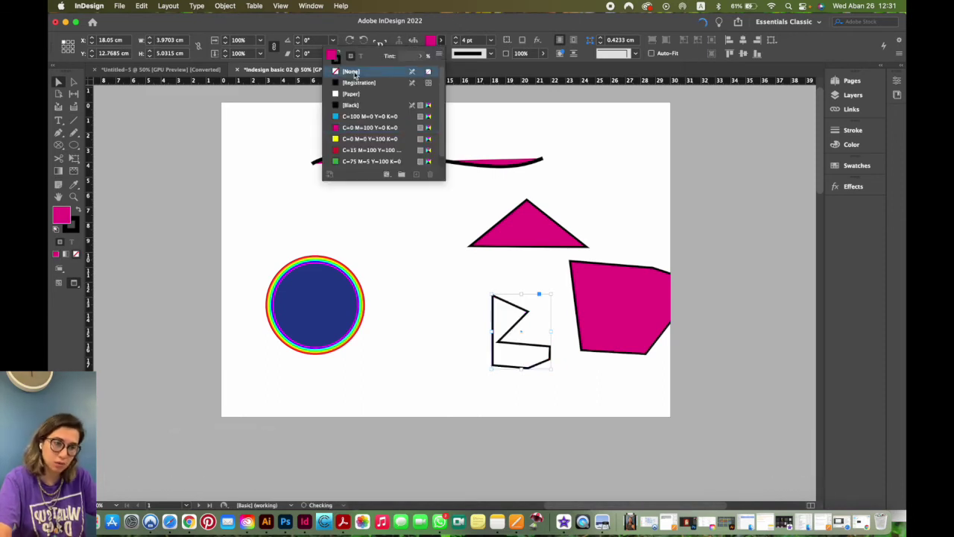
left_click(444, 42)
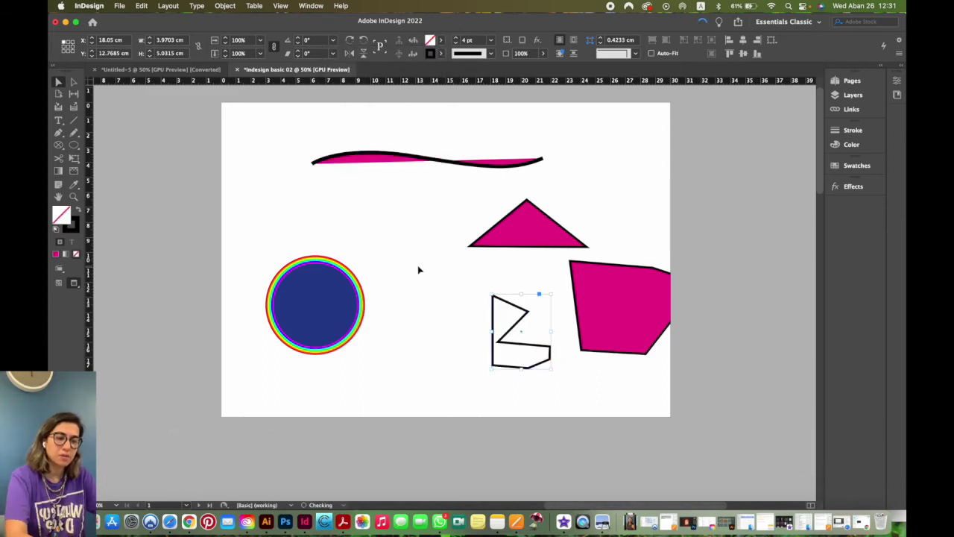
Step: Move the notched shape to about X 13 cm, Y 10.5 cm and fill it with the yellow swatch C=0 M=0 Y=100 K=0
left_click(405, 295)
left_click_drag(514, 335, 438, 301)
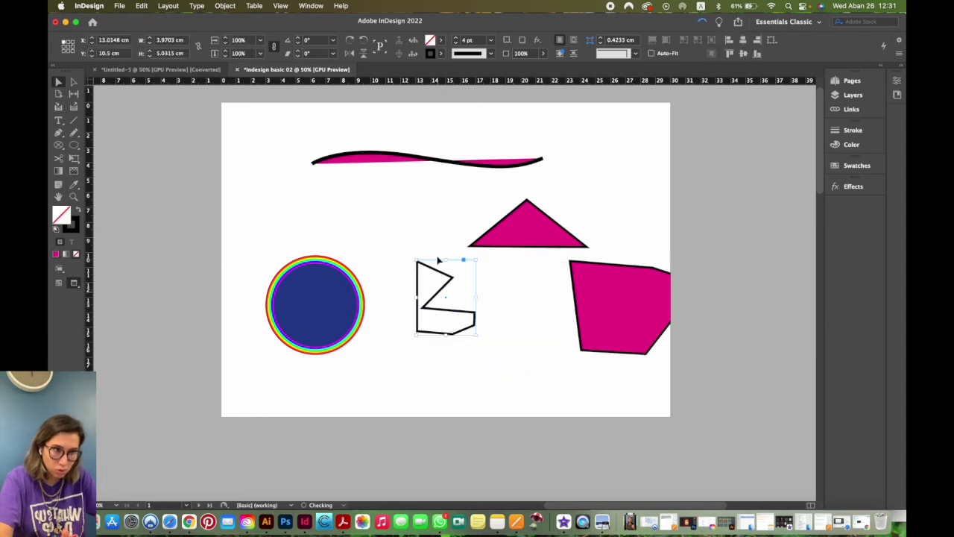
left_click(442, 42)
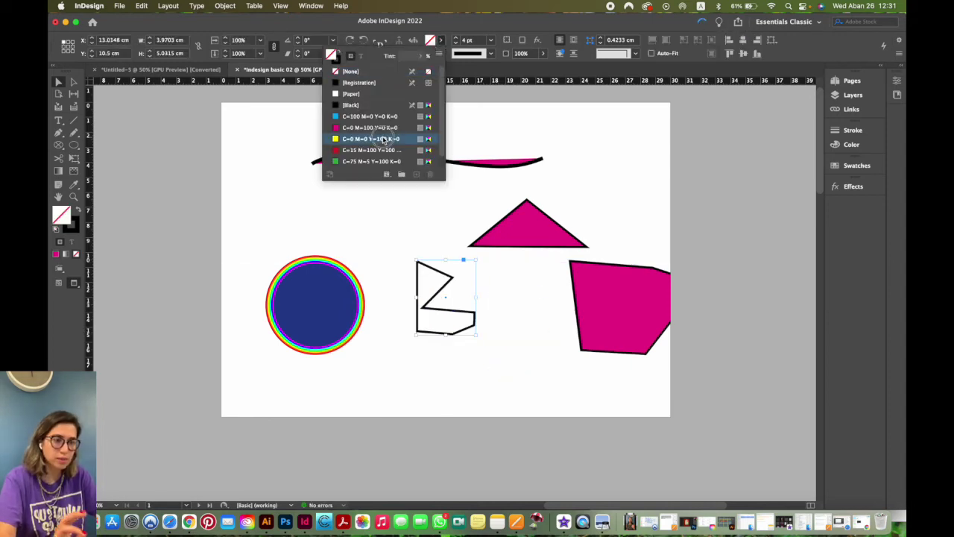
left_click(387, 139)
left_click(508, 302)
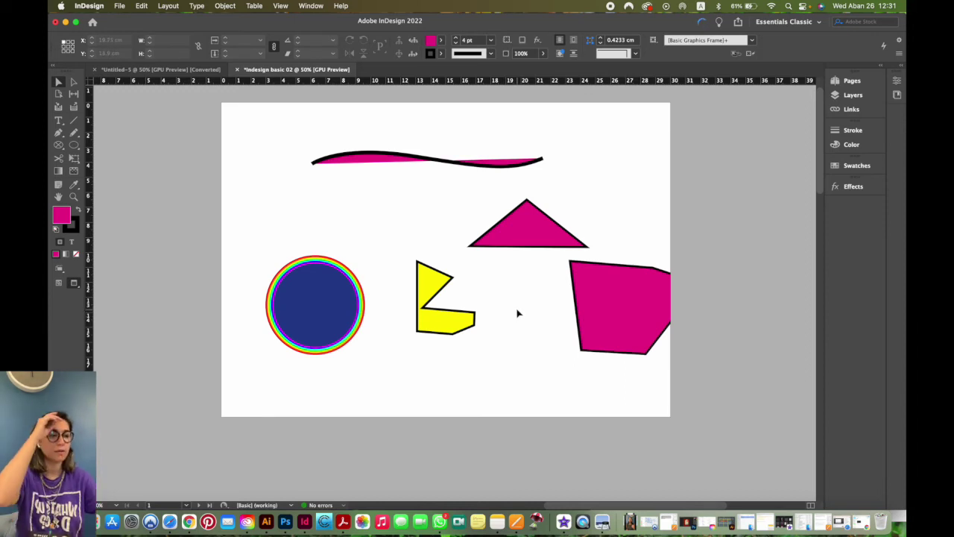
Step: Move the magenta five-sided polygon fully onto the page, to X 19.5 cm, Y 12 cm
left_click(437, 179)
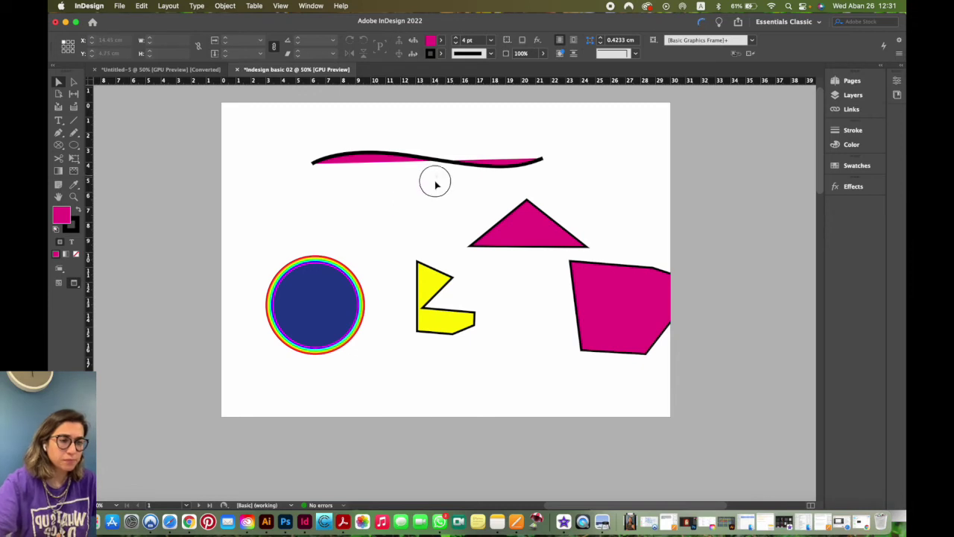
left_click_drag(616, 318, 564, 341)
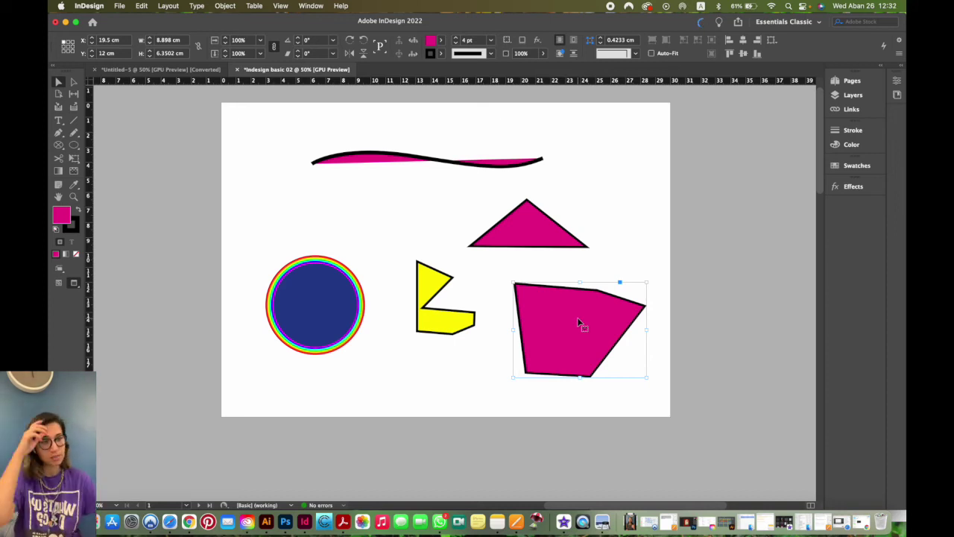
left_click(608, 160)
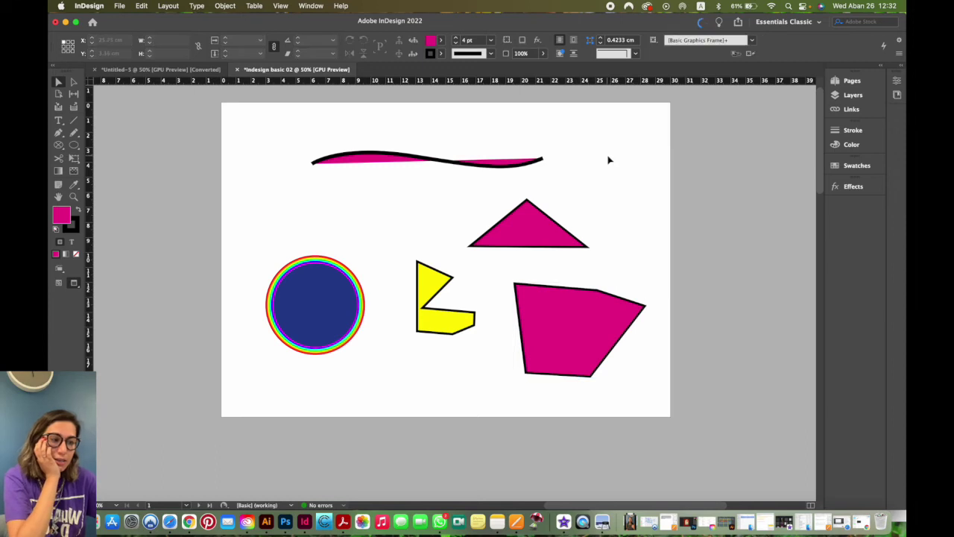
Step: Delete pages 2 to 6 from the document, keeping only page 1 with the drawn shapes
left_click_drag(649, 117, 270, 380)
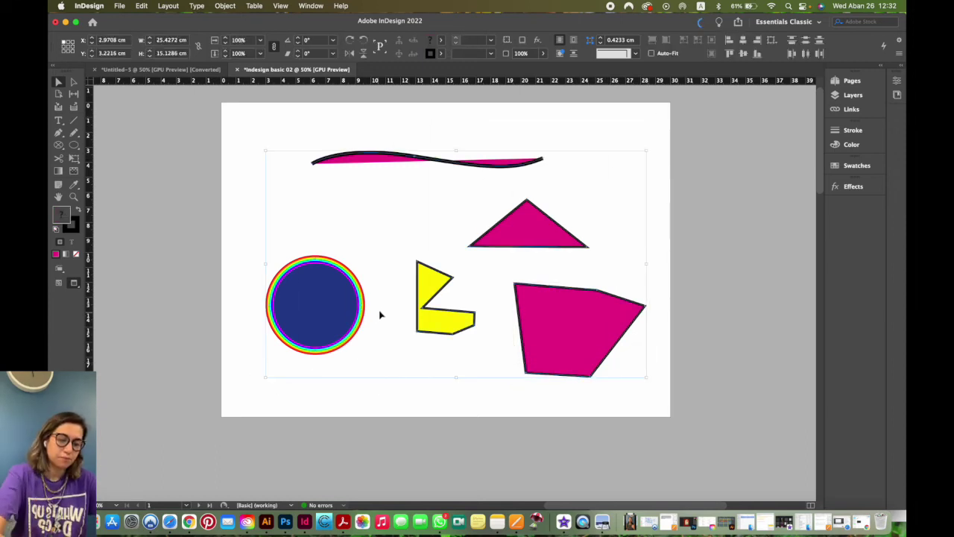
left_click(852, 81)
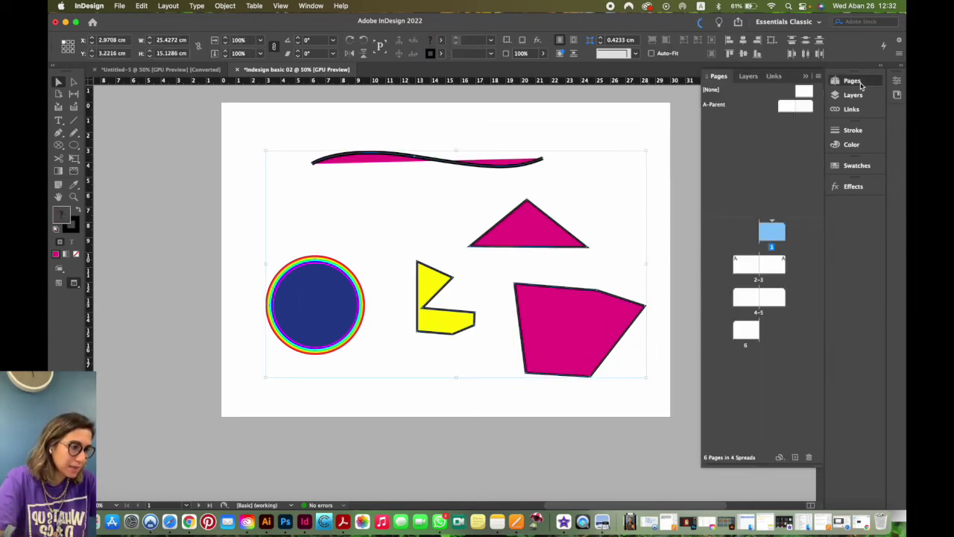
left_click(746, 265)
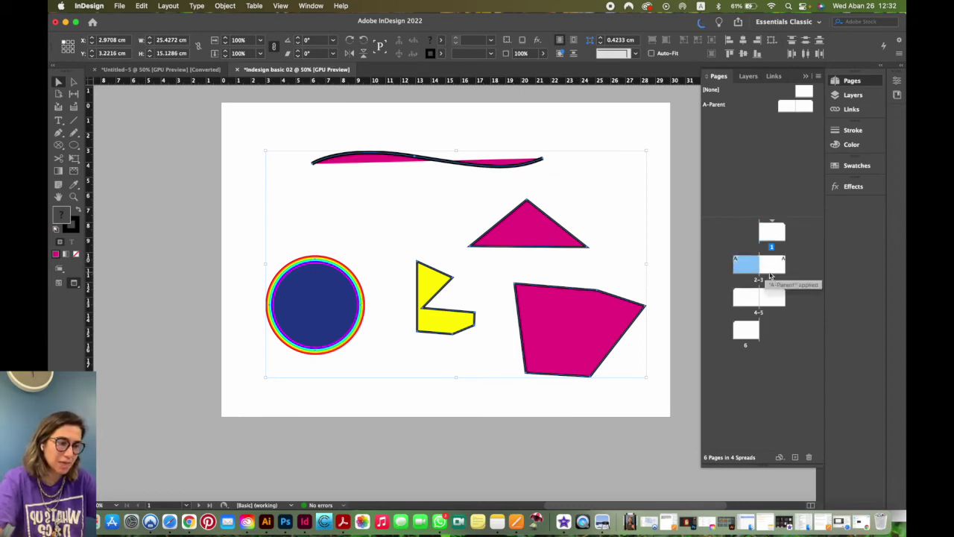
left_click(744, 332, "shift")
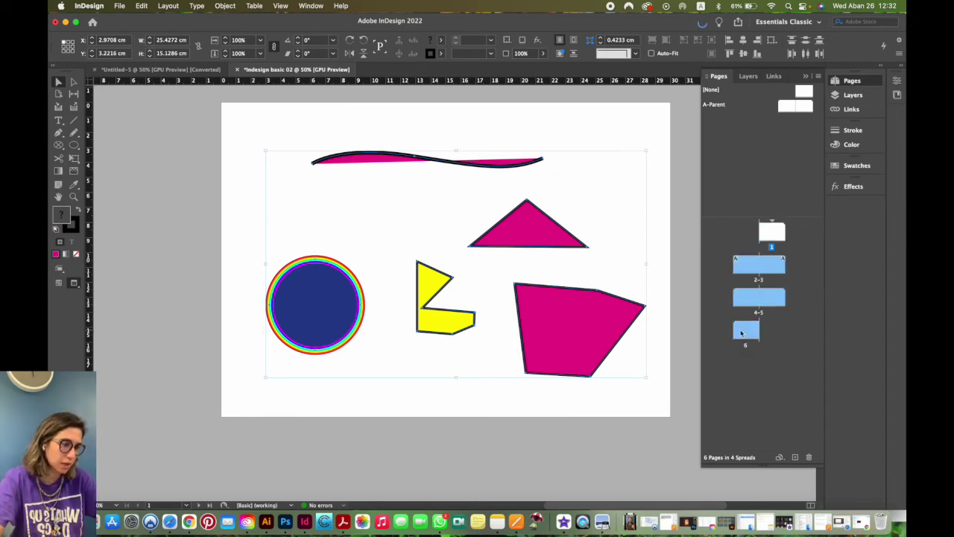
left_click(809, 457)
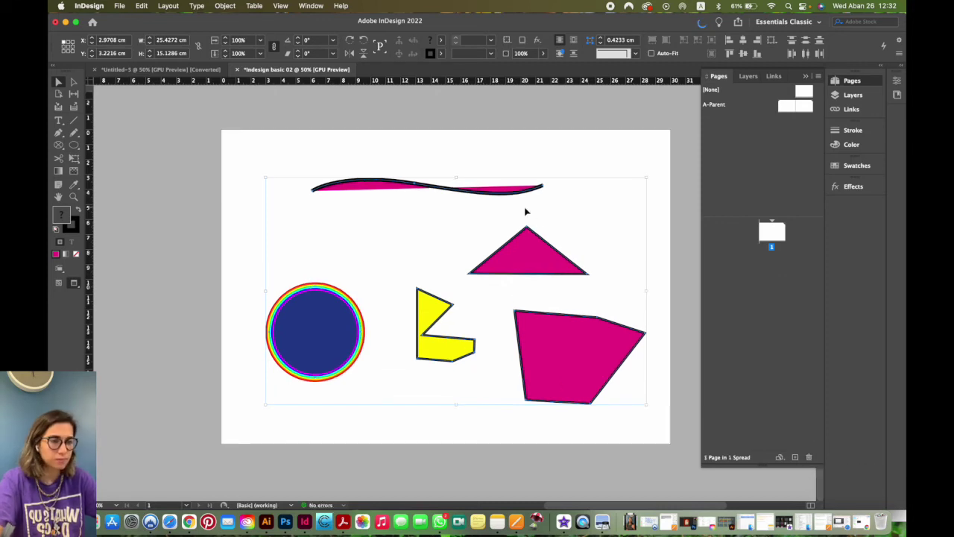
left_click(576, 185)
left_click_drag(554, 185, 470, 177)
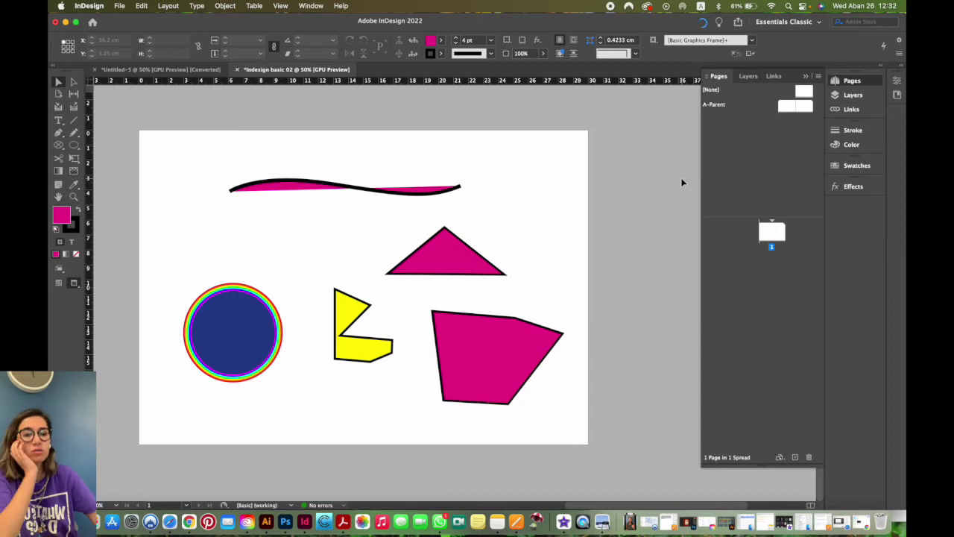
left_click(806, 76)
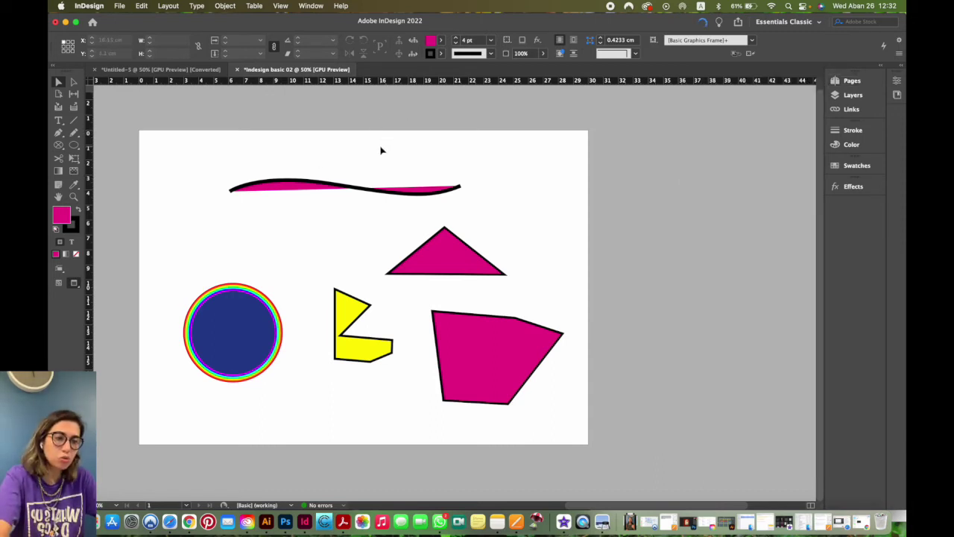
left_click_drag(376, 167, 435, 168)
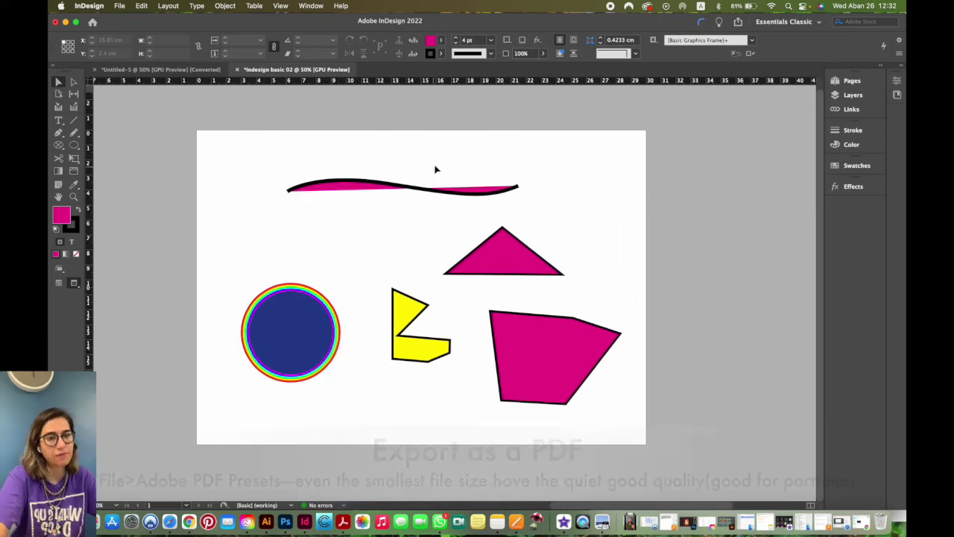
Step: Start a PDF export with the [High Quality Print] preset, saving to the Desktop as Indesign basic 02
left_click(120, 7)
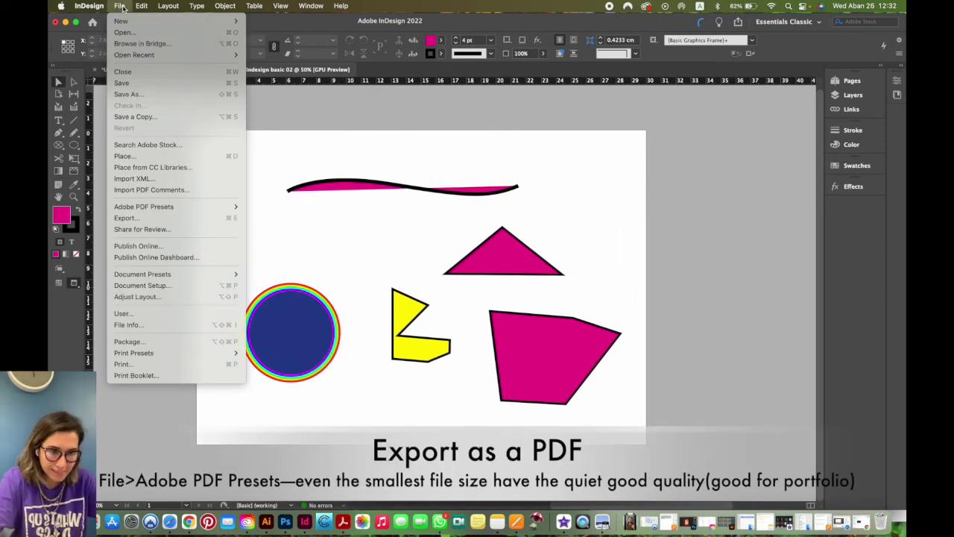
mouse_move(127, 209)
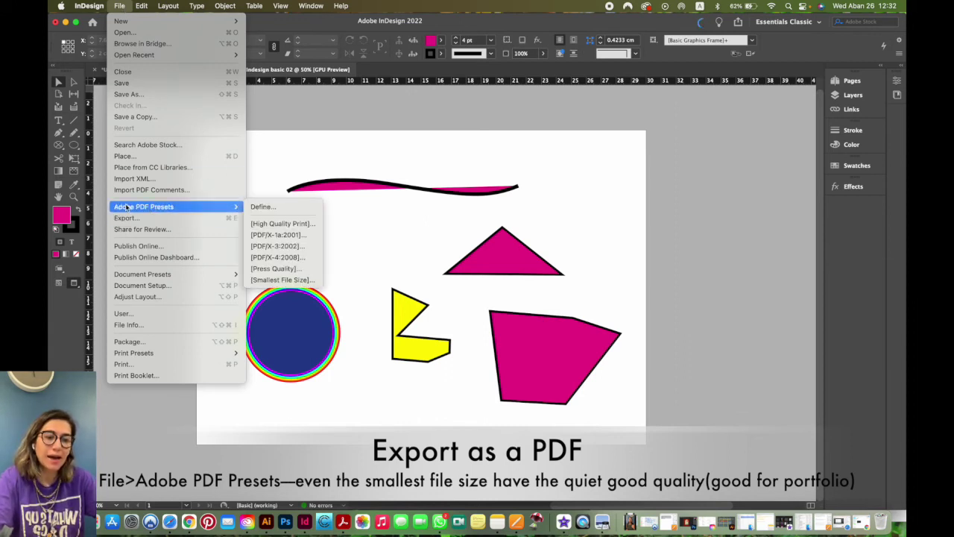
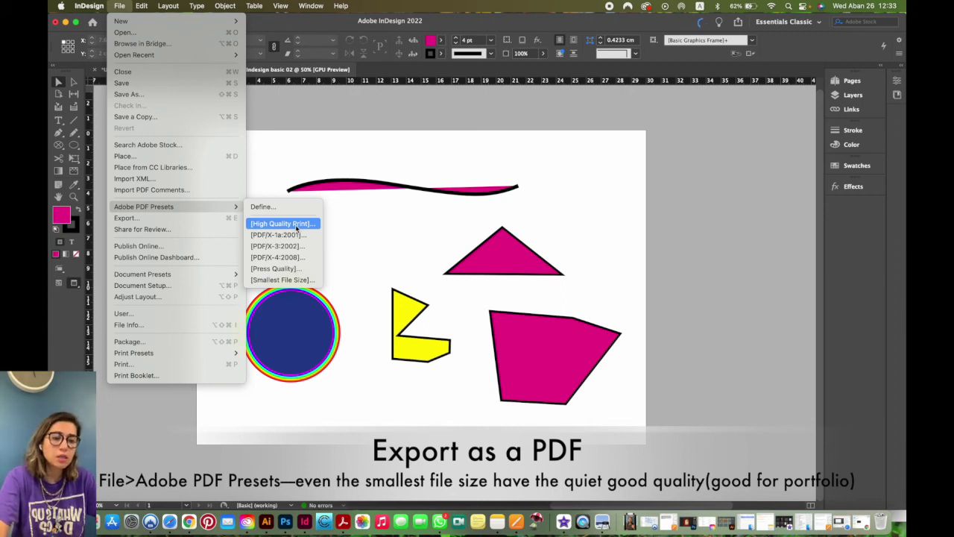
left_click(272, 225)
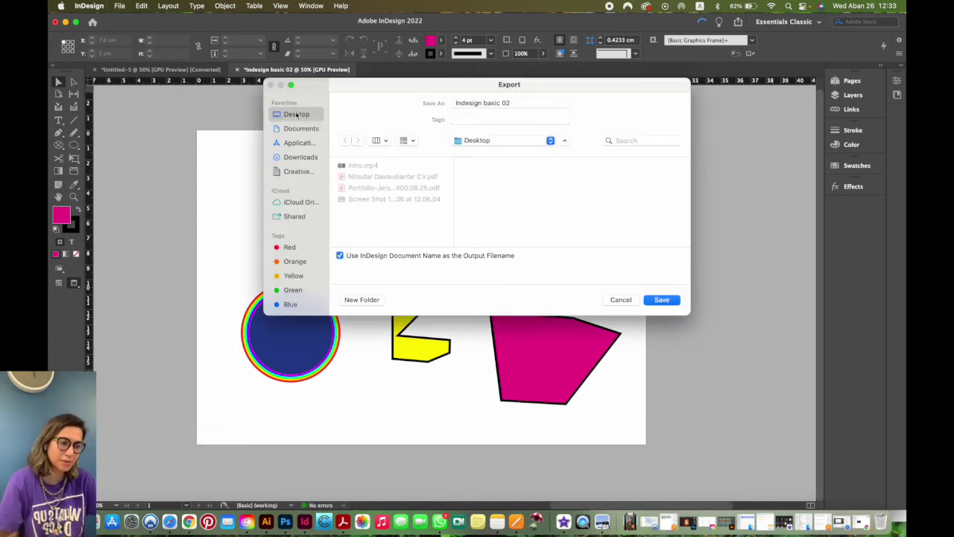
left_click(663, 301)
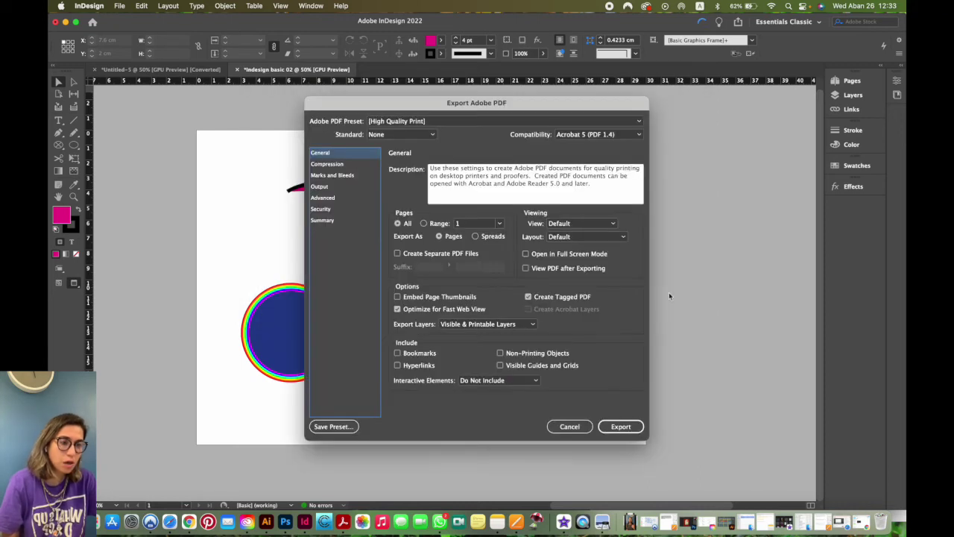
Step: Limit the PDF export to the page range 5-10
left_click_drag(468, 102, 436, 100)
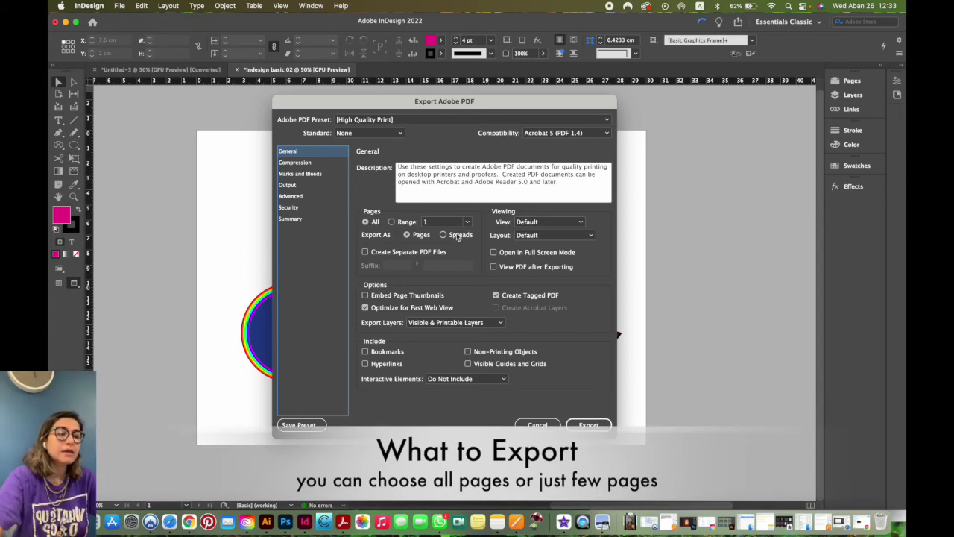
left_click(365, 223)
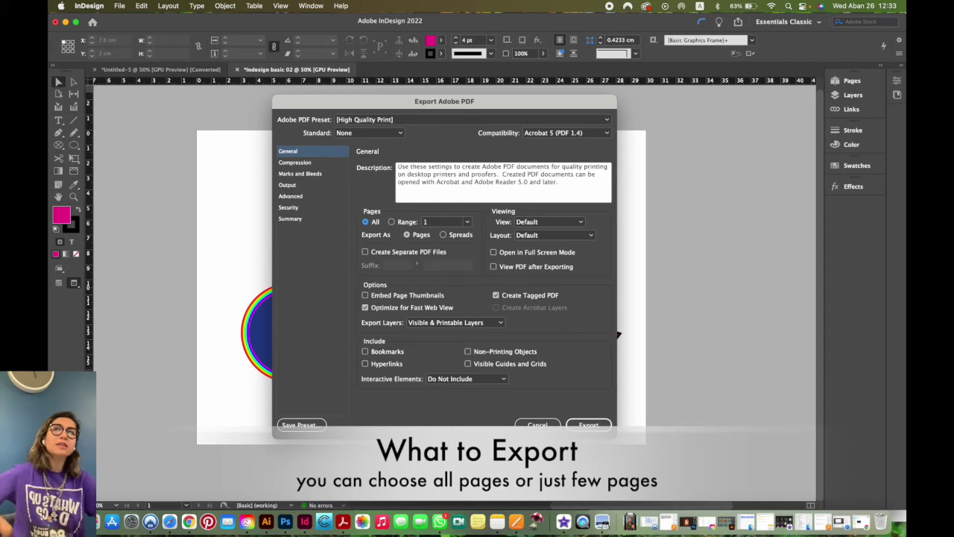
left_click(391, 222)
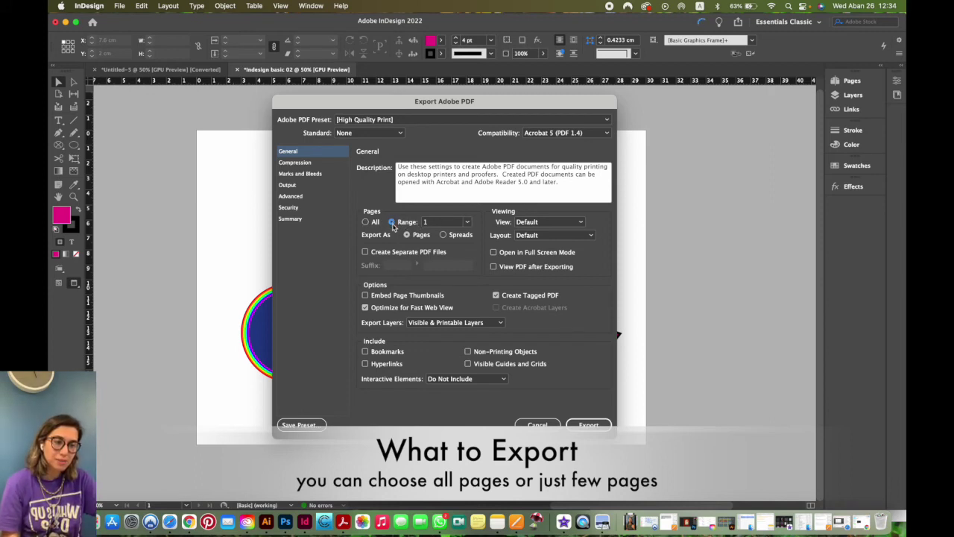
left_click(439, 223)
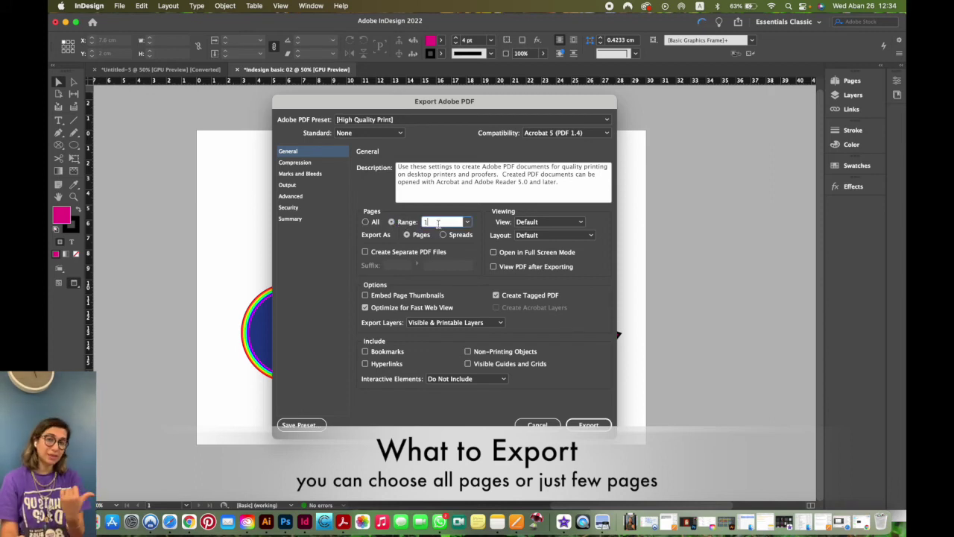
key("BackSpace")
type("5-10")
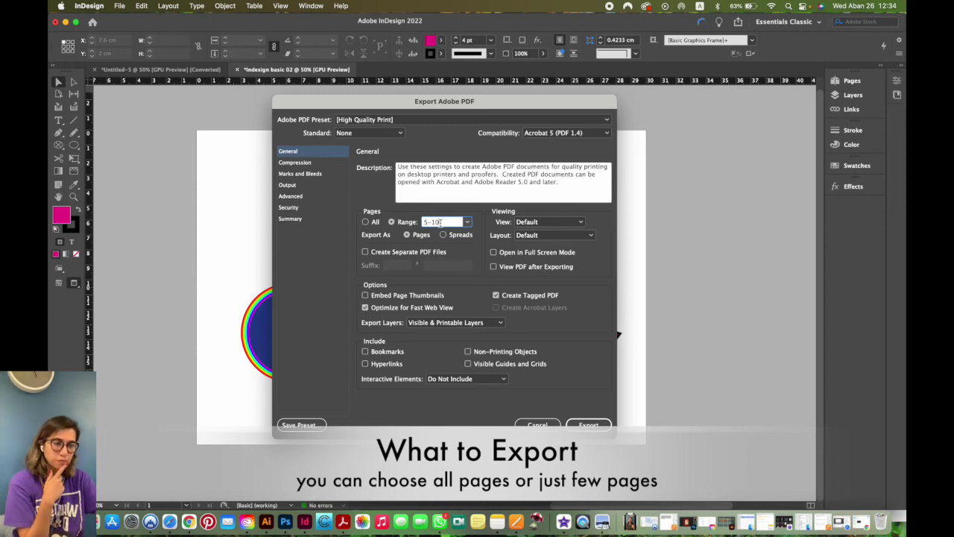
Step: Set the PDF export to include all pages, output as individual pages rather than spreads, and run the export
left_click(392, 223)
type("1")
left_click(365, 222)
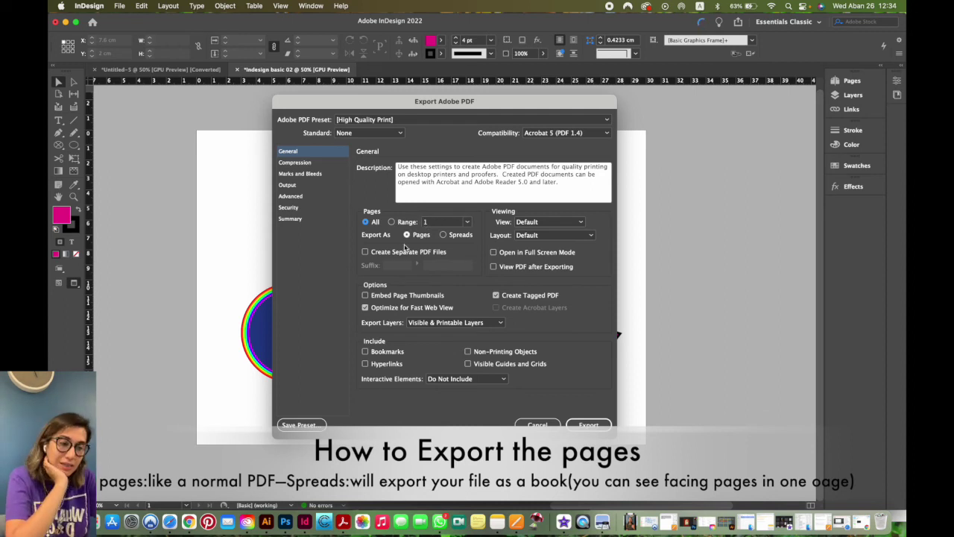
left_click(459, 239)
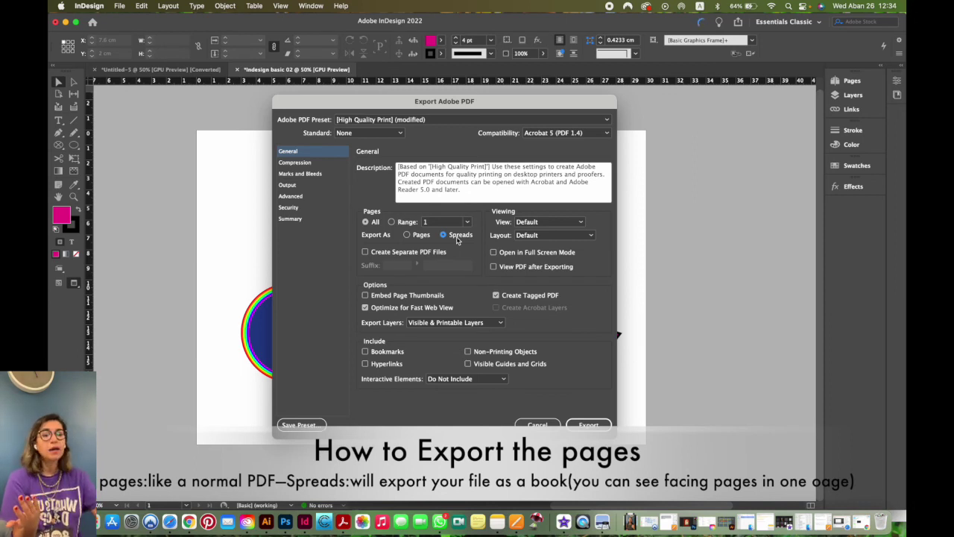
left_click(419, 235)
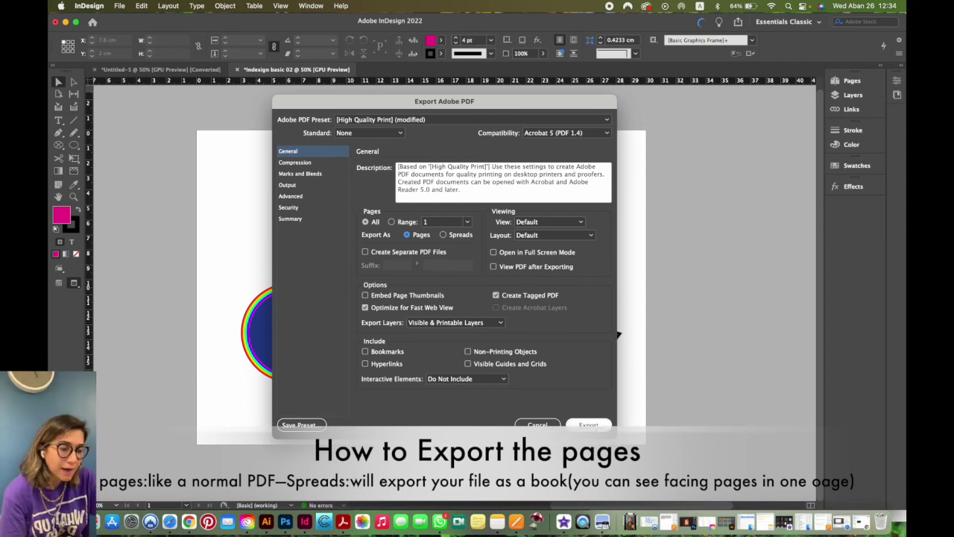
left_click(595, 426)
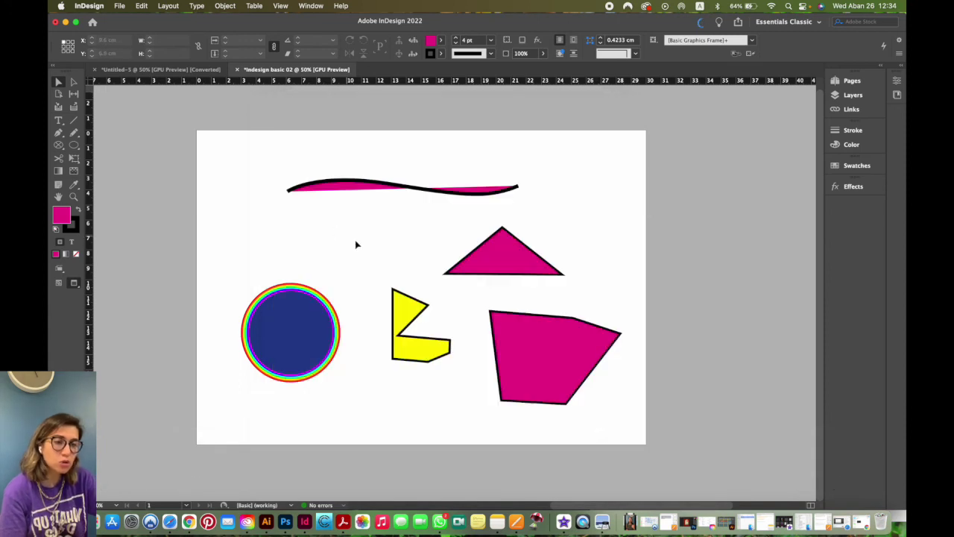
Step: Start a PNG export of the document, saving to the Desktop as Indesign basic 02
left_click(293, 215)
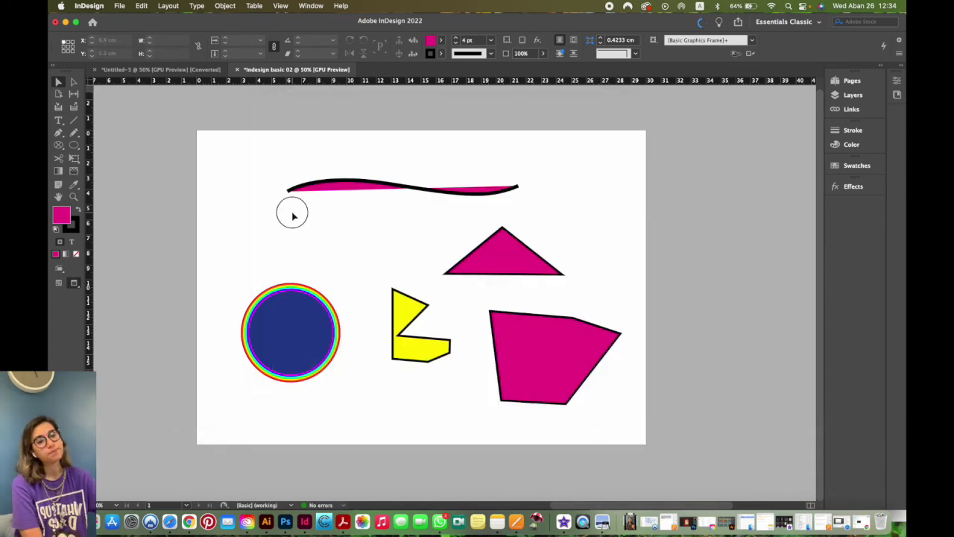
left_click(119, 8)
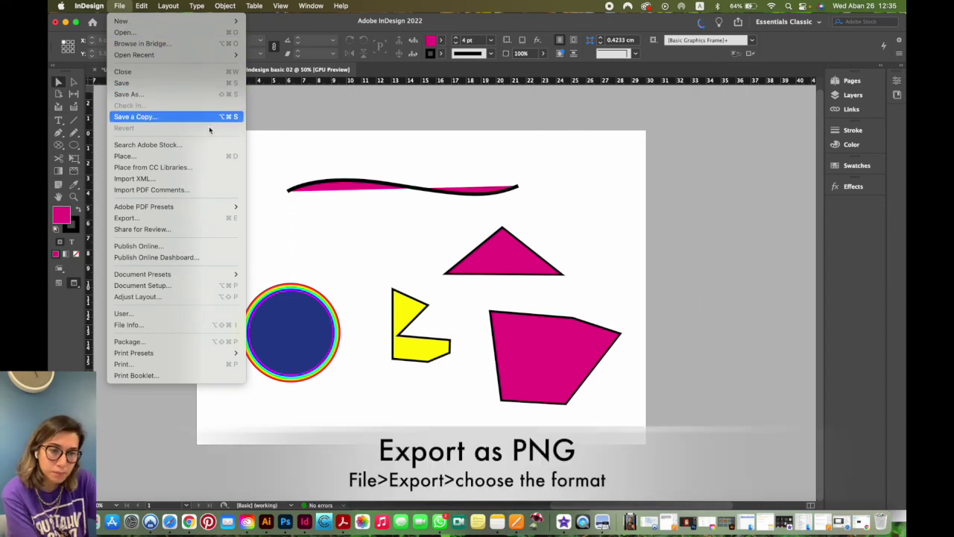
left_click(127, 218)
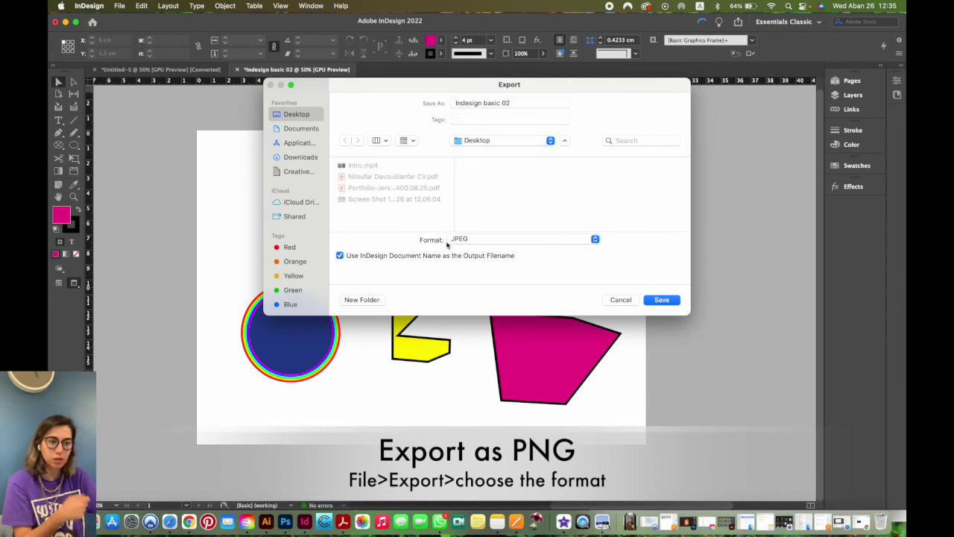
left_click(595, 239)
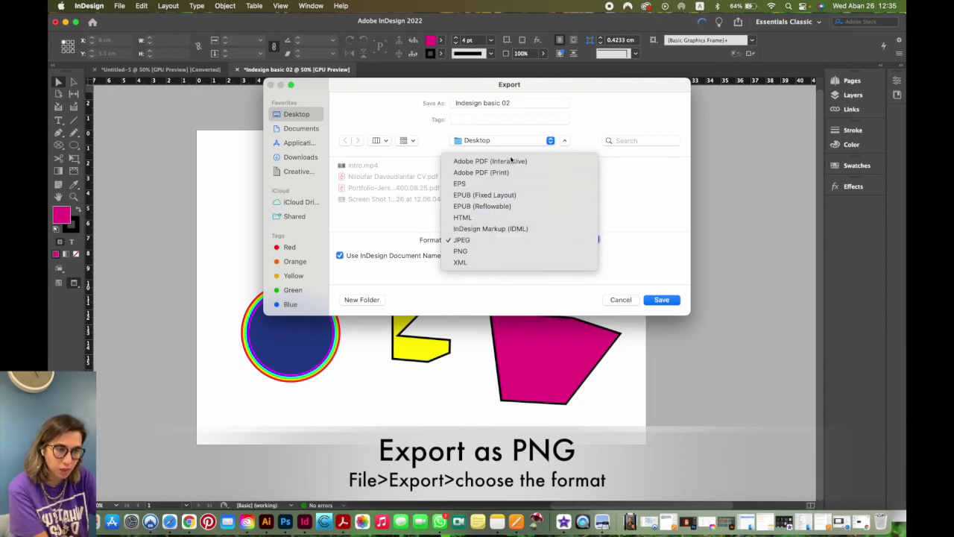
left_click(469, 251)
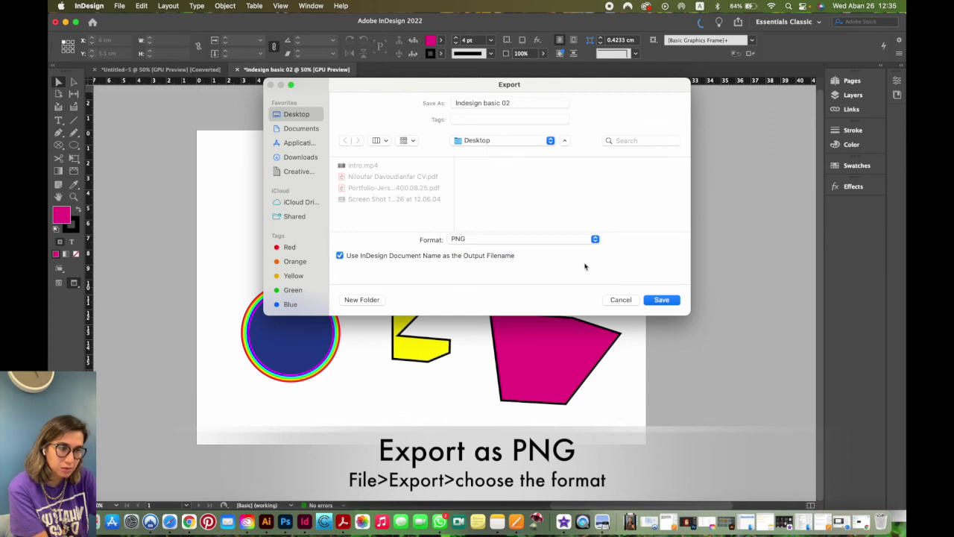
left_click(660, 300)
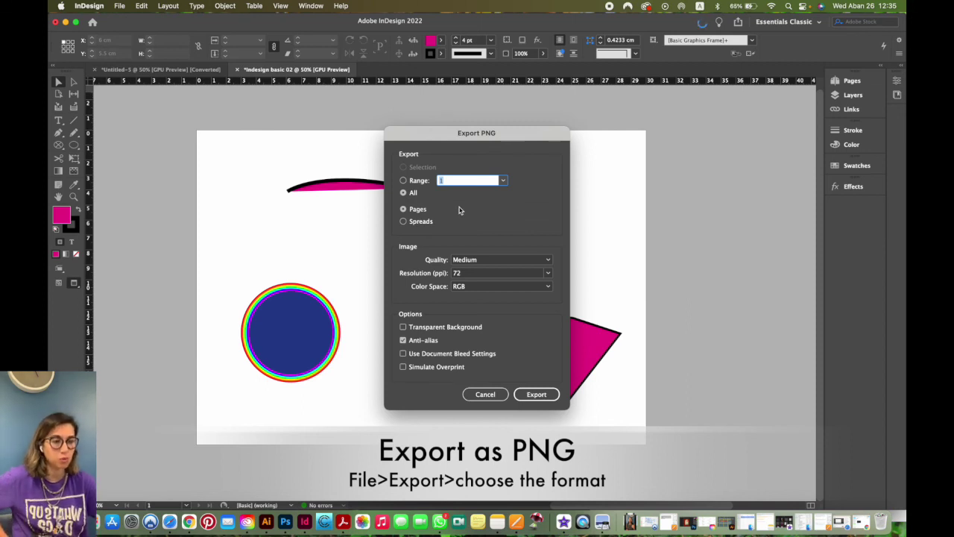
Step: Set the PNG export to page range 1 with Maximum quality and a resolution of 300 ppi
left_click(406, 181)
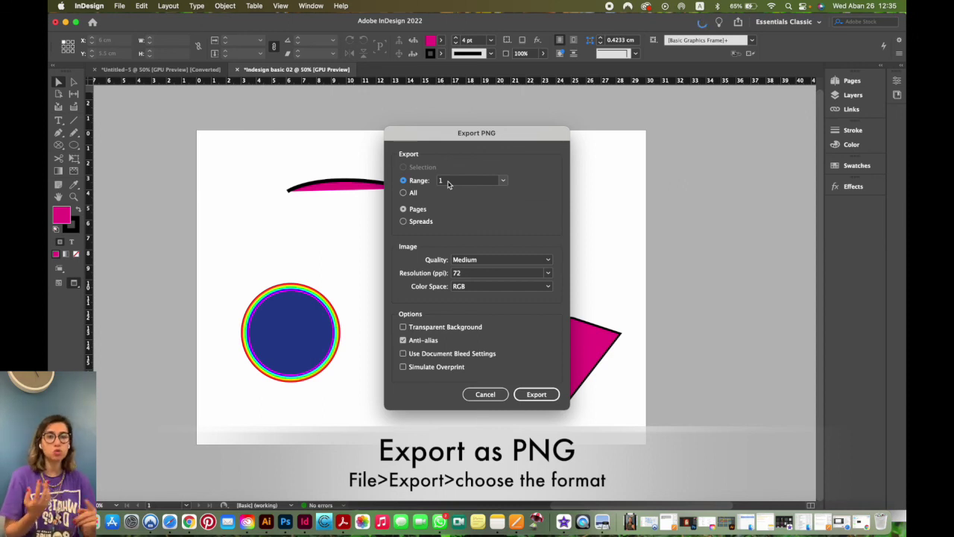
double_click(448, 184)
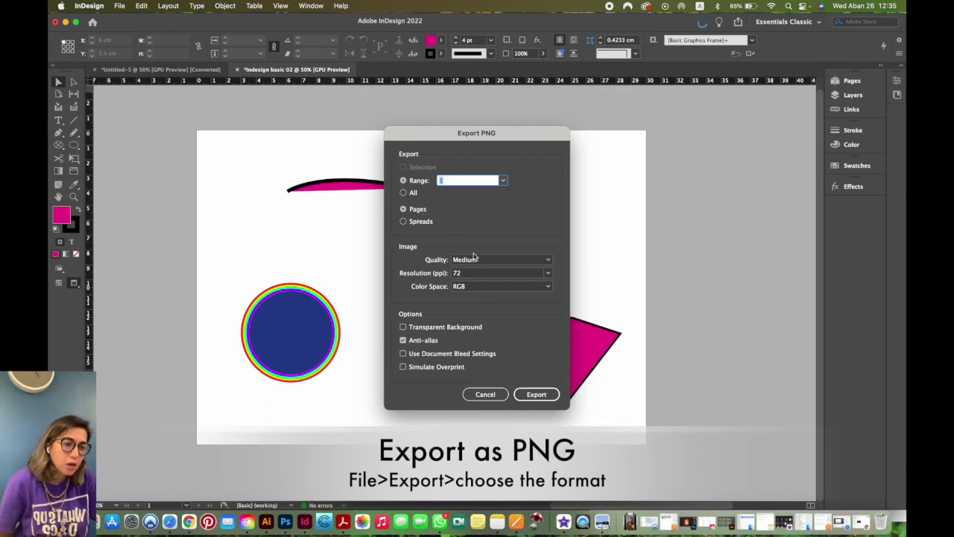
left_click(548, 261)
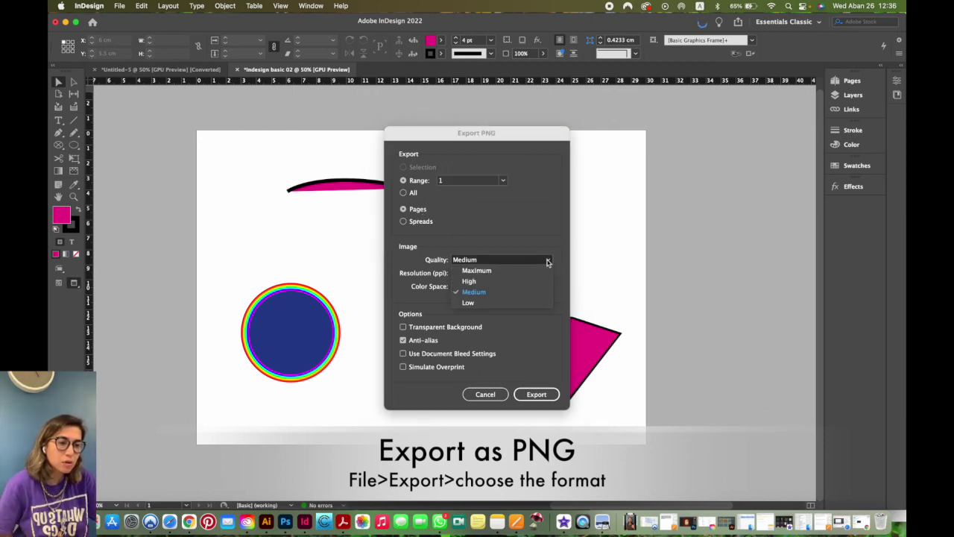
left_click(516, 270)
left_click(547, 274)
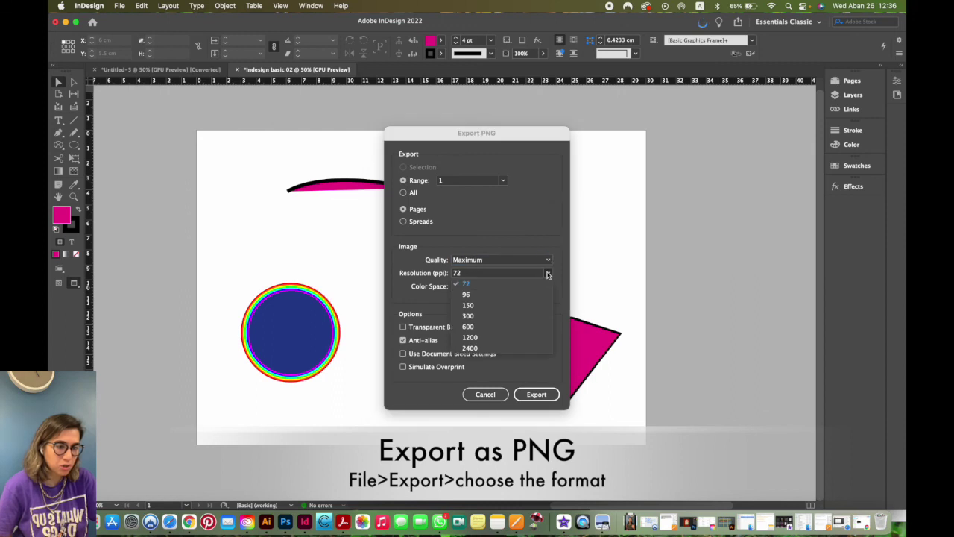
left_click(495, 314)
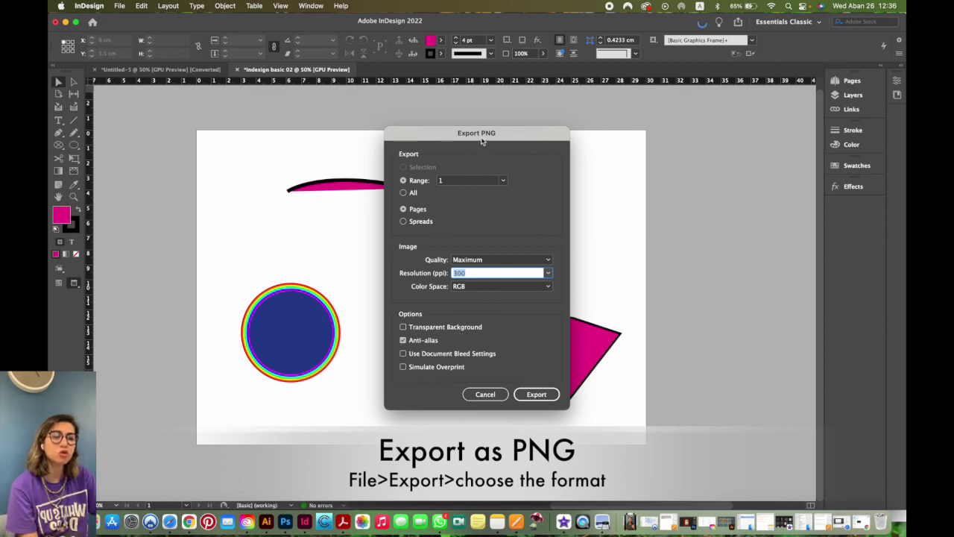
Step: Enable a transparent background for the PNG and run the export
left_click_drag(483, 135, 457, 130)
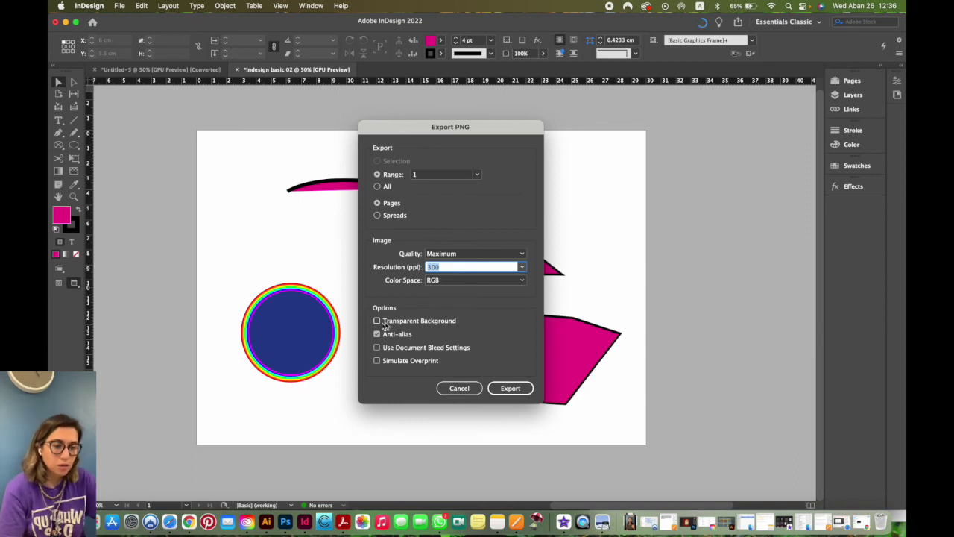
left_click(379, 322)
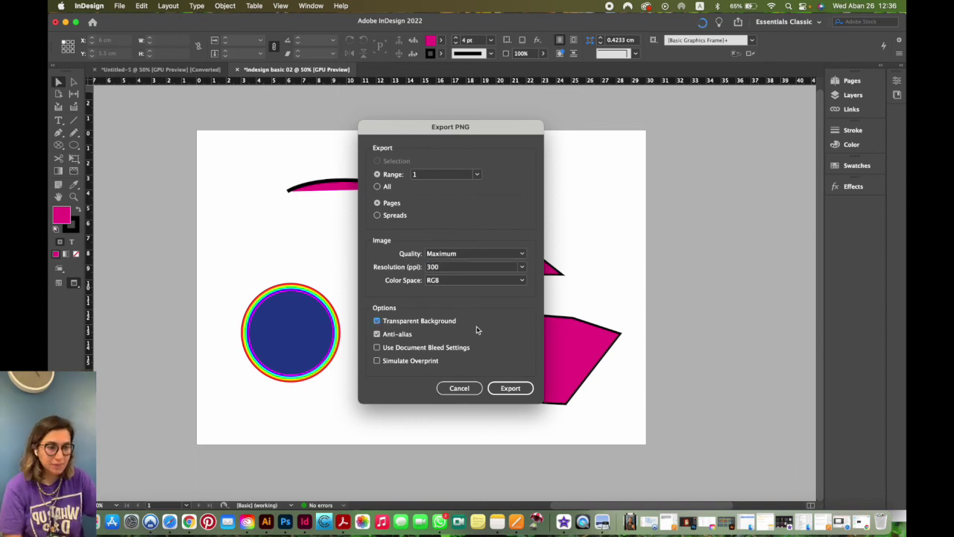
left_click(518, 389)
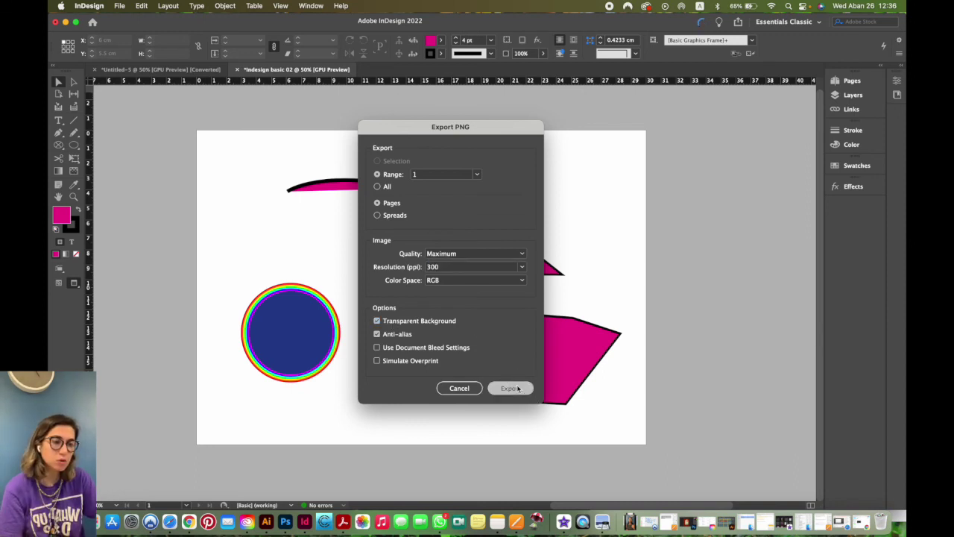